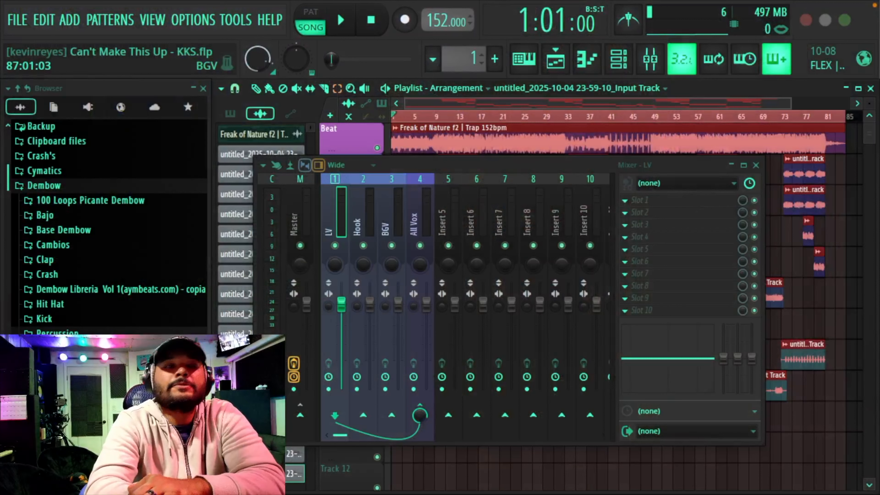
# Remove the Fruity Limiter from slot 10 of the Master mixer track
pyautogui.moveTo(519, 165); pyautogui.dragTo(518, 204)
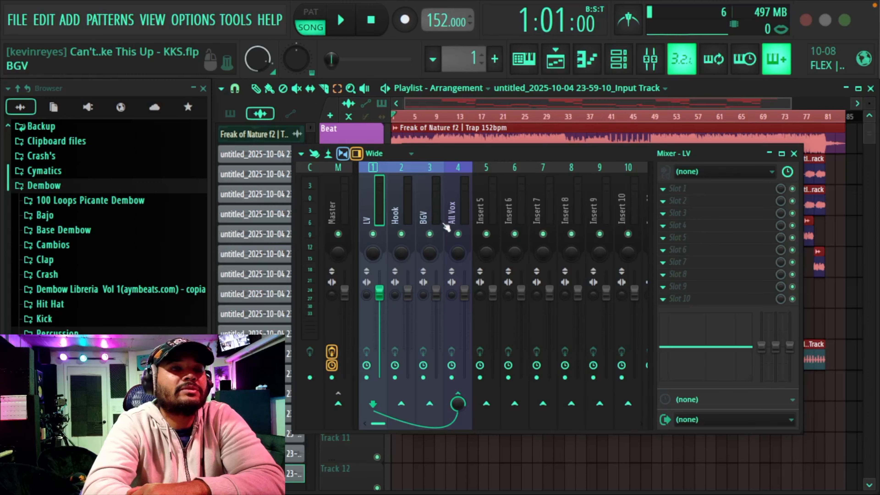
pyautogui.click(449, 214)
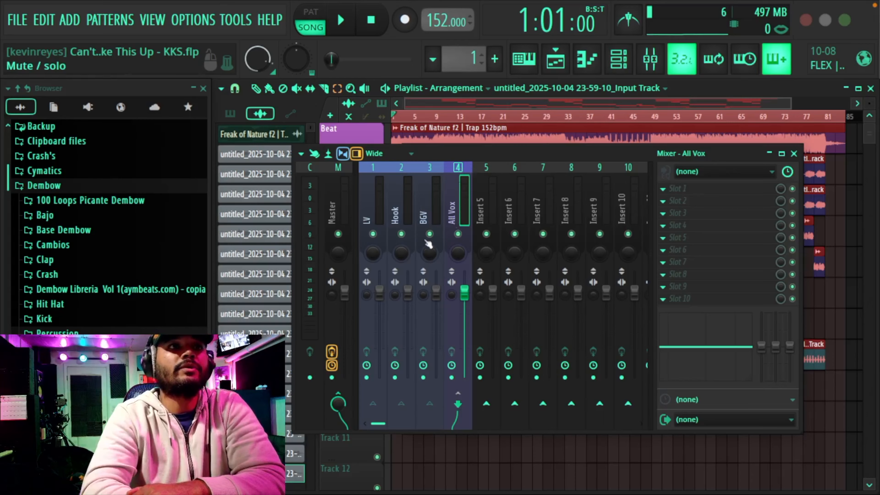
pyautogui.click(339, 212)
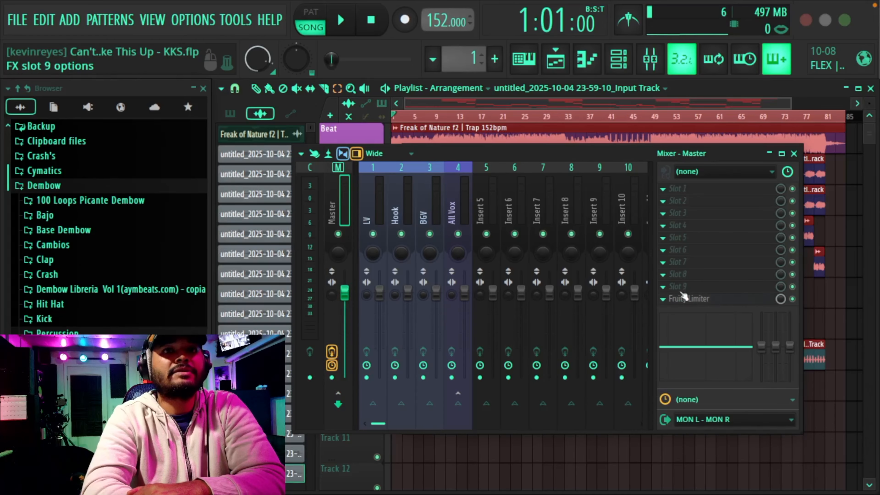
pyautogui.click(663, 301)
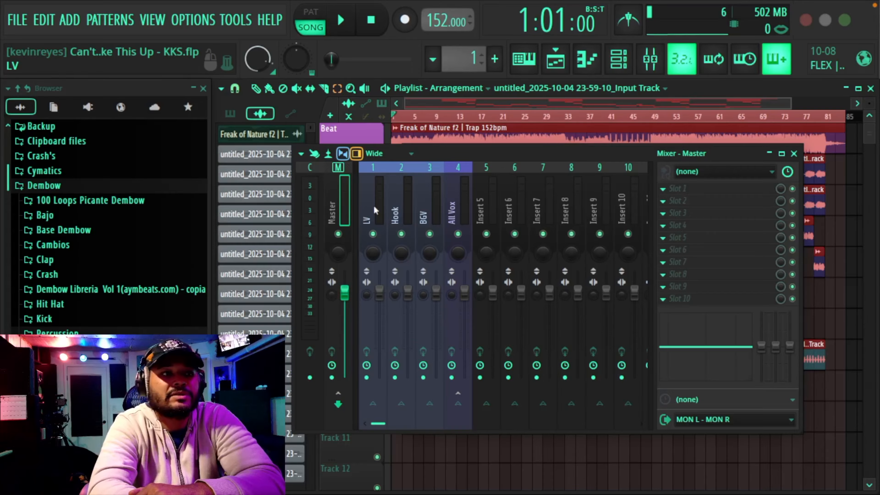
# Play the arrangement from bar 14 into the first verse while watching the mixer levels
pyautogui.moveTo(473, 154); pyautogui.dragTo(451, 430)
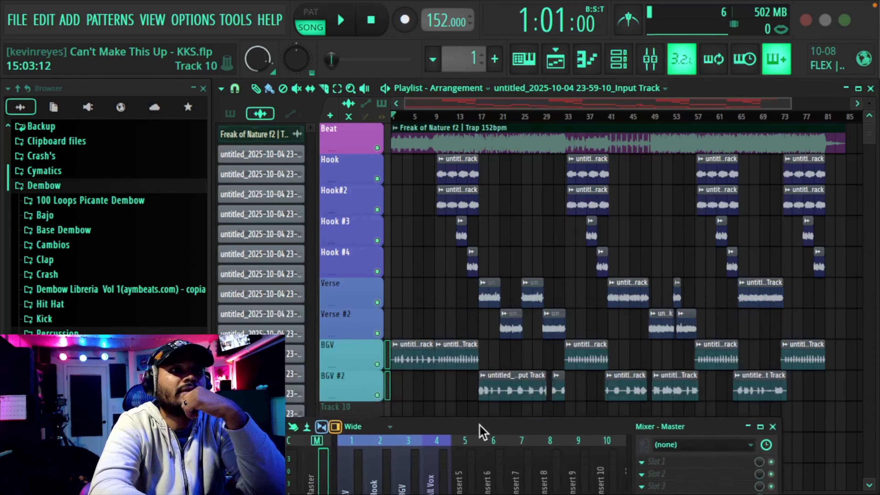
pyautogui.moveTo(480, 426); pyautogui.dragTo(482, 438)
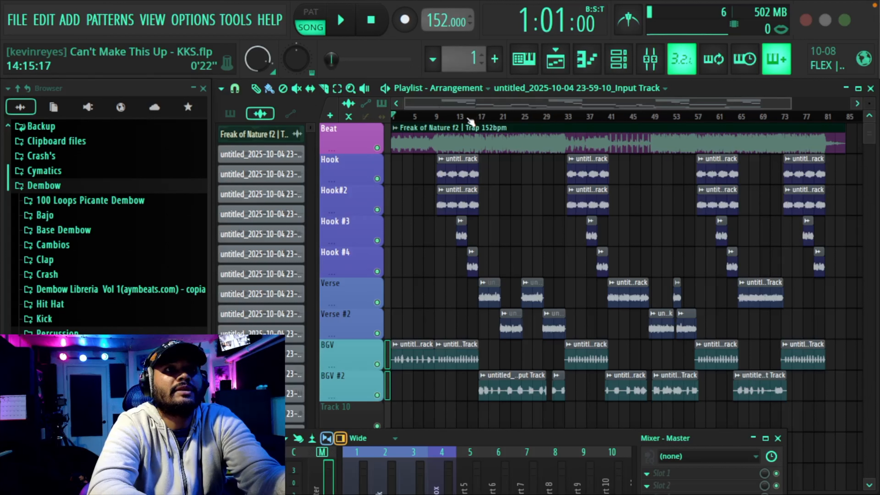
pyautogui.click(468, 120)
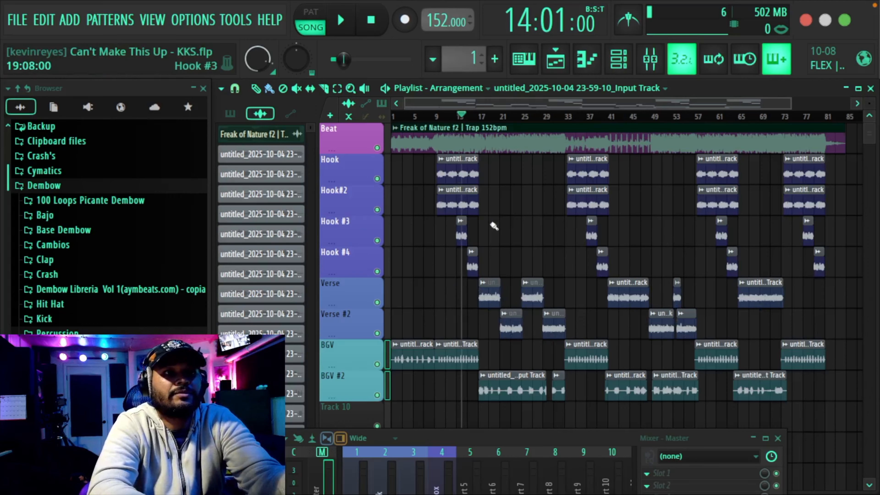
pyautogui.press('space')
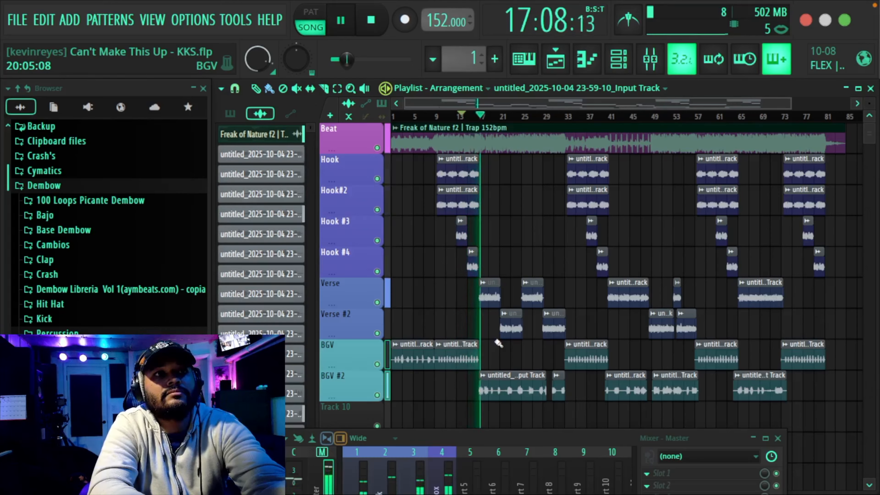
pyautogui.moveTo(528, 450); pyautogui.dragTo(571, 328)
pyautogui.press('space')
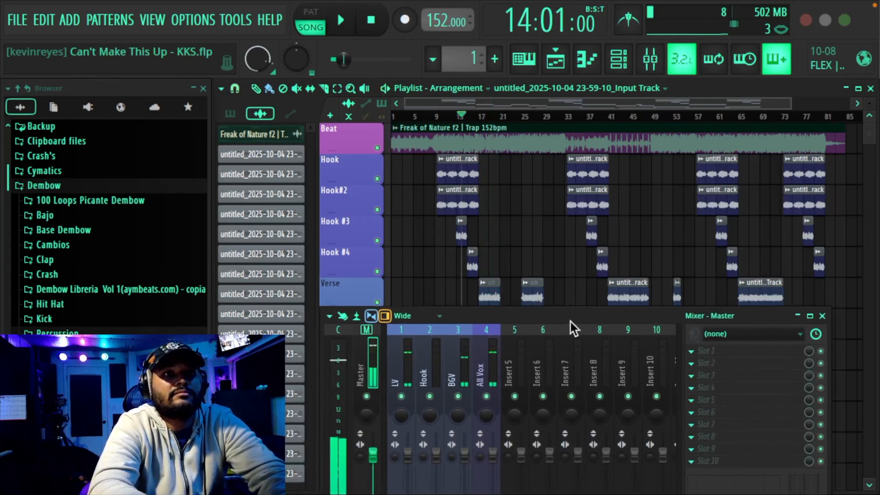
# Route the Freak of Nature f2 beat sample to its own mixer track, number 6
pyautogui.moveTo(489, 302); pyautogui.dragTo(485, 365)
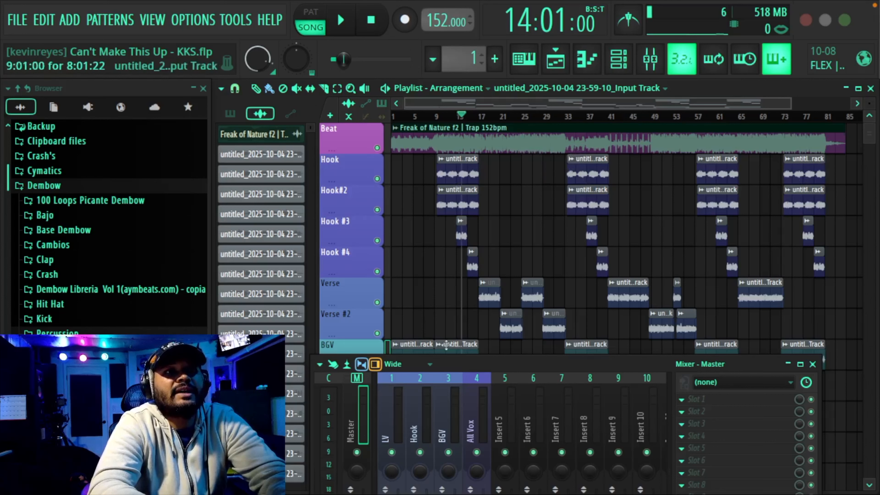
pyautogui.moveTo(508, 359); pyautogui.dragTo(532, 293)
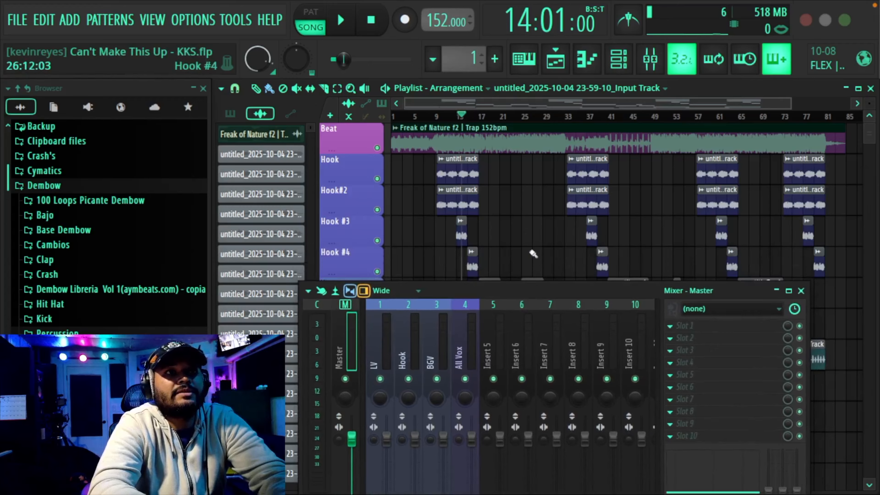
pyautogui.doubleClick(494, 138)
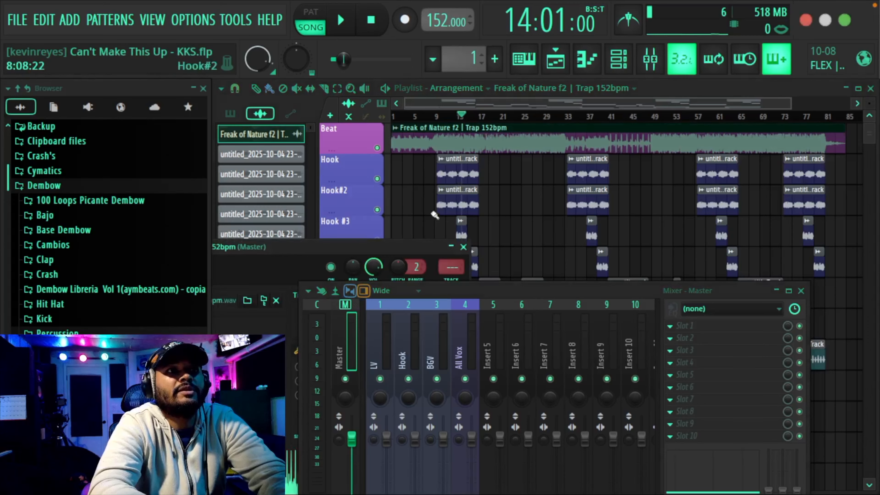
pyautogui.moveTo(362, 245); pyautogui.dragTo(422, 166)
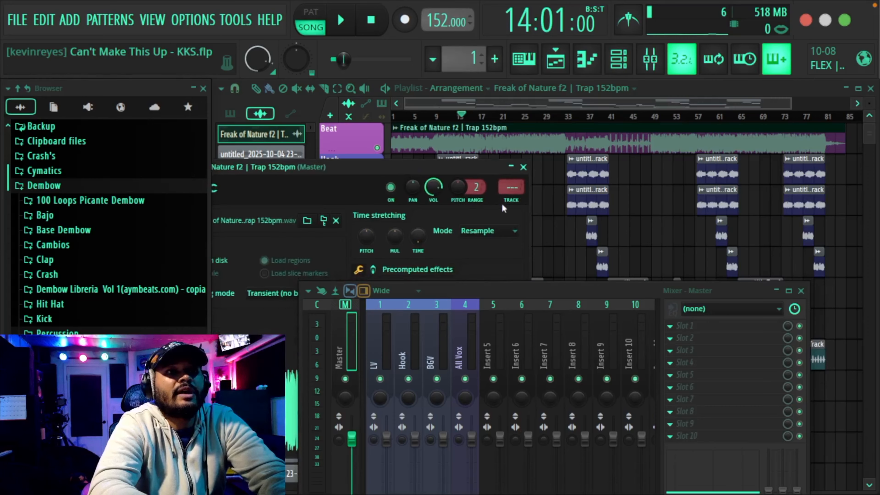
pyautogui.click(511, 189)
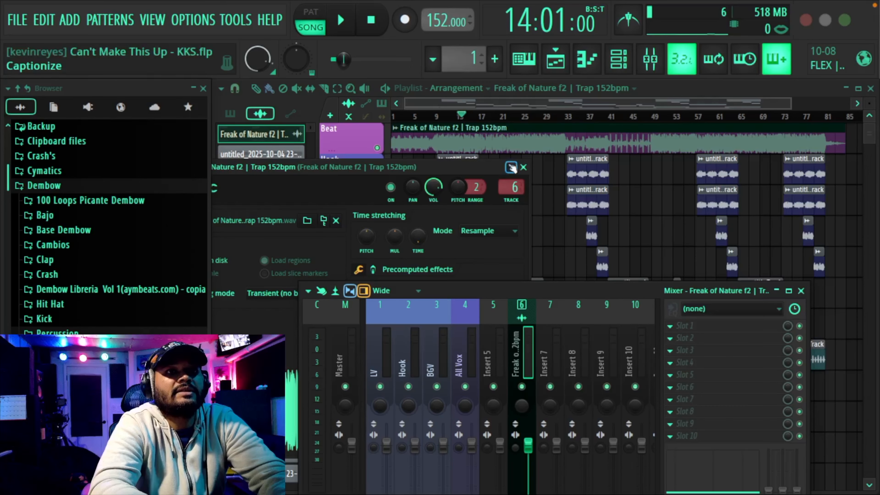
pyautogui.click(524, 167)
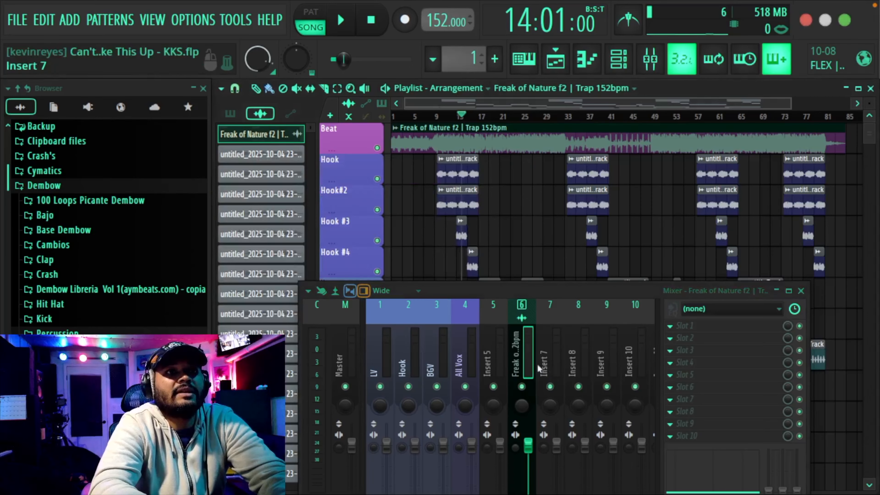
# Load Pro-Q 4 as the first effect on the LV mixer track
pyautogui.moveTo(528, 290); pyautogui.dragTo(498, 192)
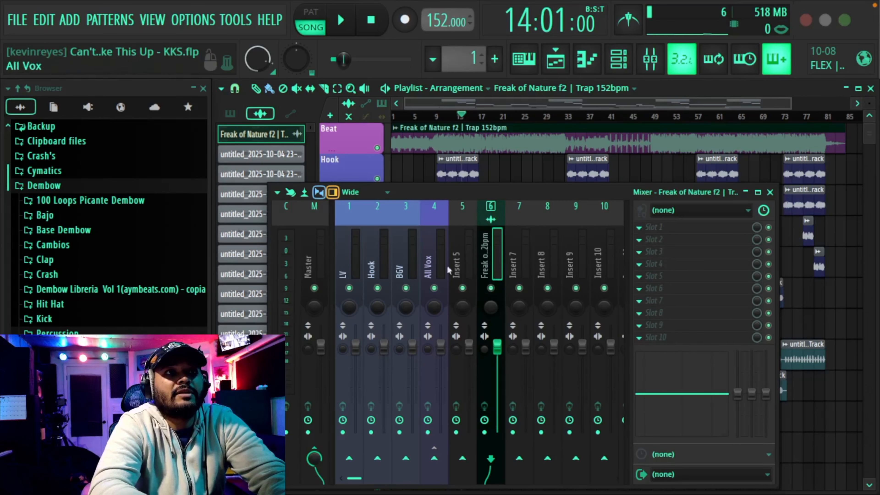
pyautogui.moveTo(519, 194); pyautogui.dragTo(603, 200)
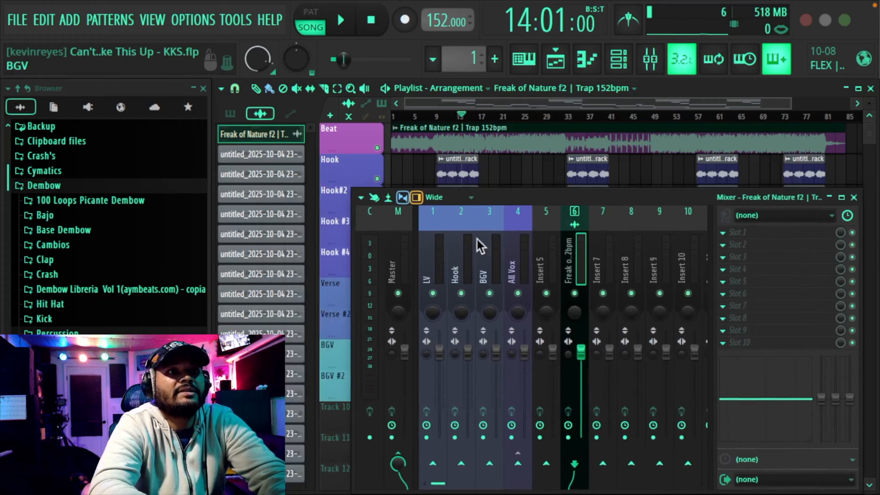
pyautogui.click(420, 263)
pyautogui.moveTo(554, 203); pyautogui.dragTo(435, 200)
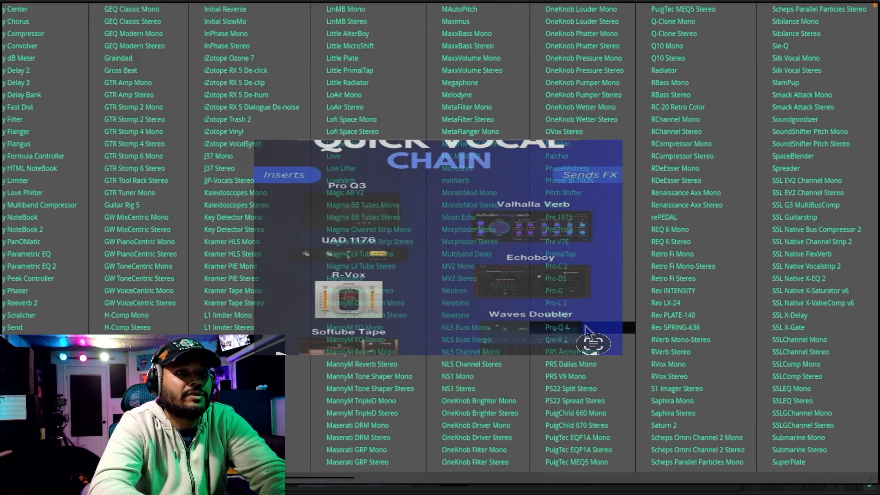
pyautogui.click(585, 327)
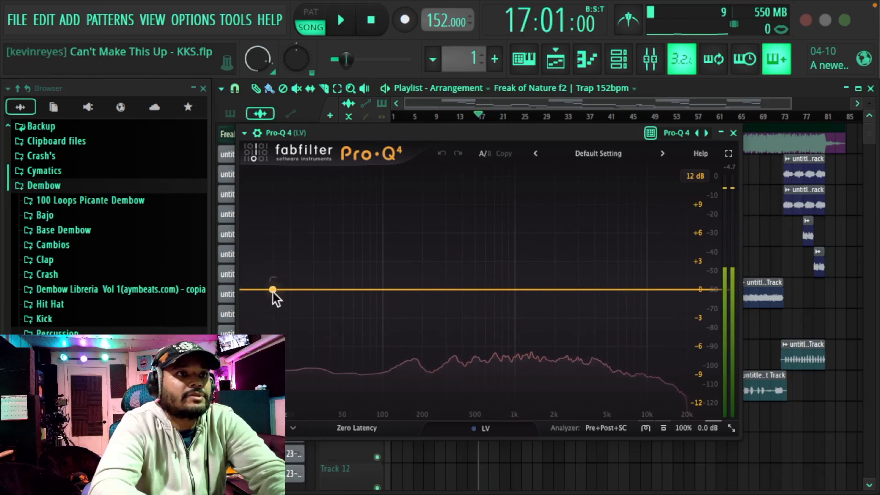
# Add a 12 dB/oct low-cut band to the lead vocal at about 90 Hz with Q 1.047, checking it during playback
pyautogui.moveTo(251, 294); pyautogui.dragTo(382, 307)
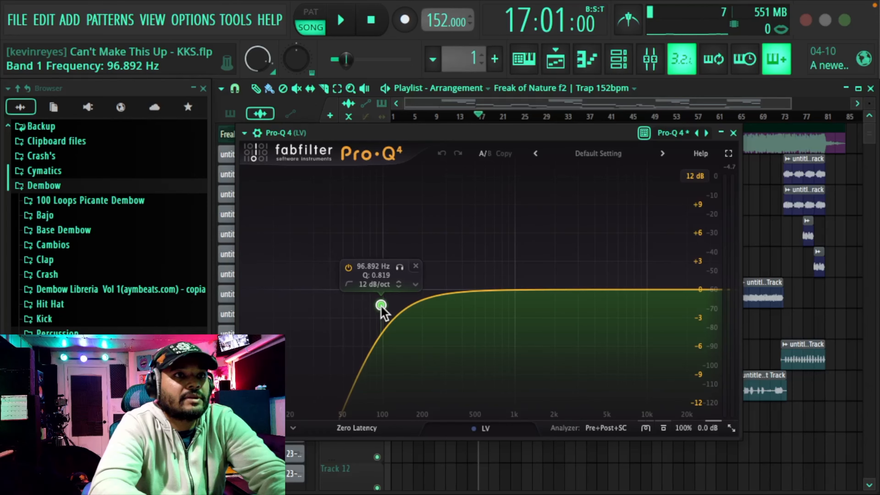
pyautogui.press('space')
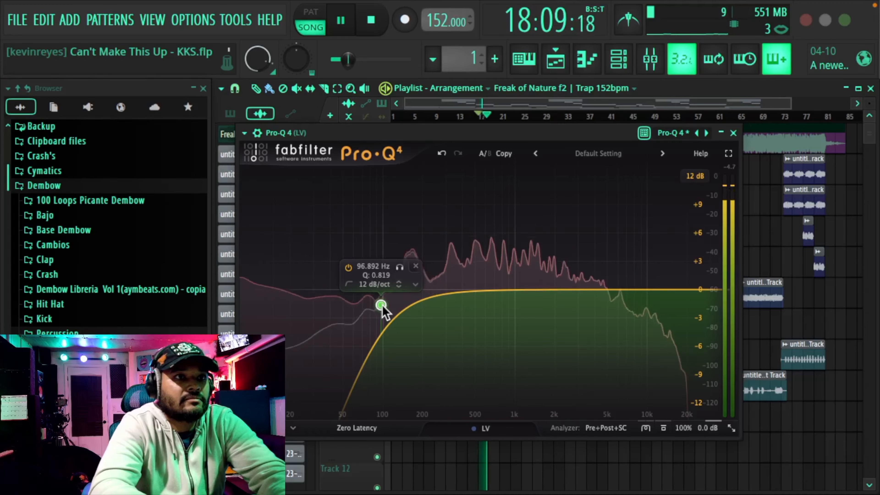
pyautogui.moveTo(383, 303); pyautogui.dragTo(379, 290)
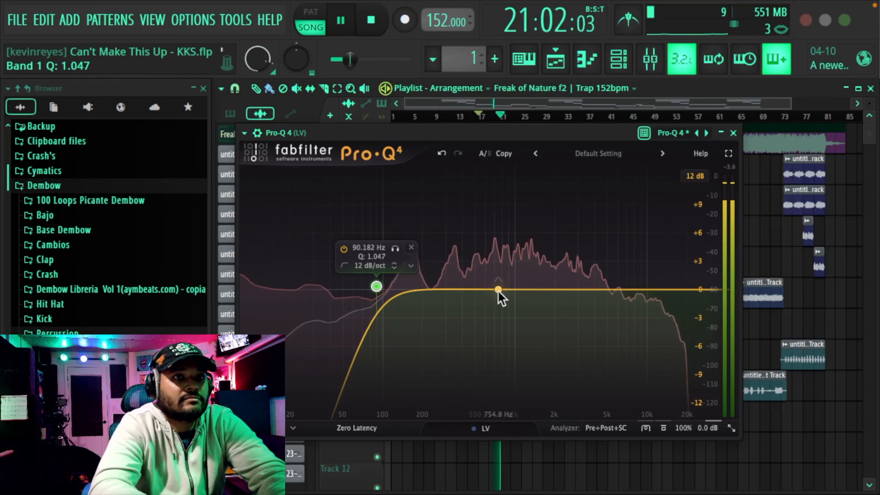
# Add a bell band with Q 1.000 between 500 Hz and 1 kHz and lower it by about 1.3 dB
pyautogui.click(490, 293)
pyautogui.press('space')
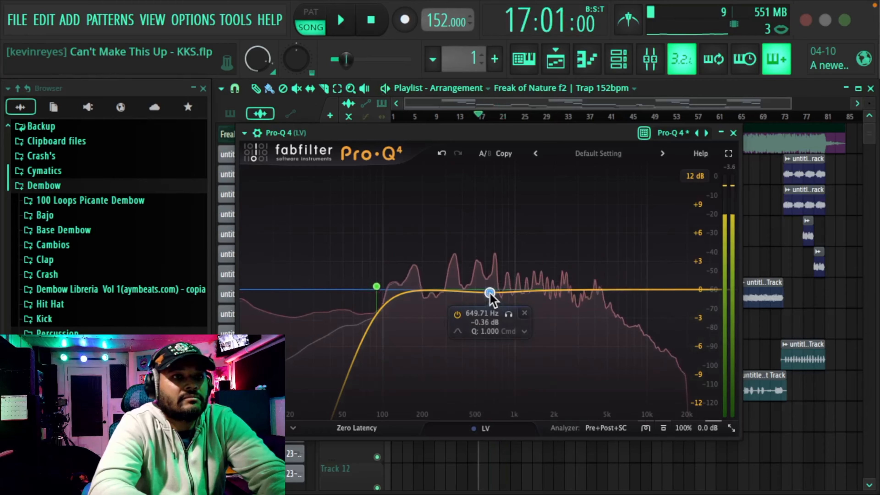
pyautogui.moveTo(489, 293); pyautogui.dragTo(497, 303)
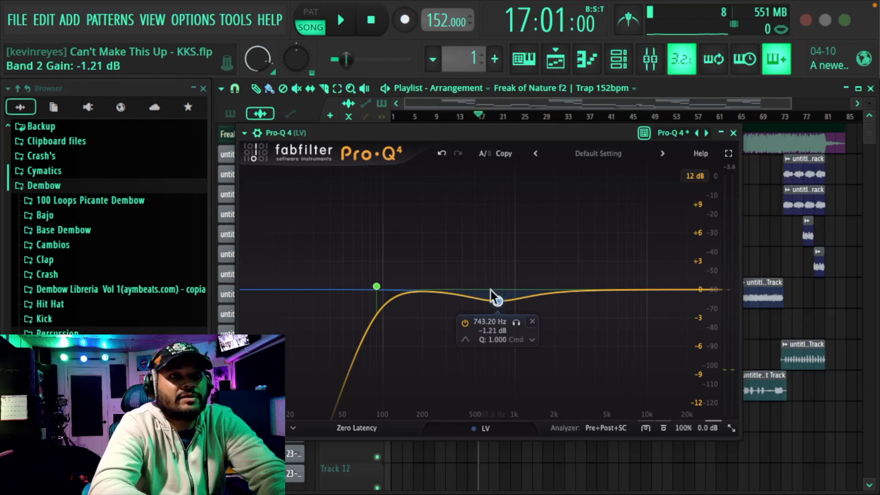
pyautogui.press('space')
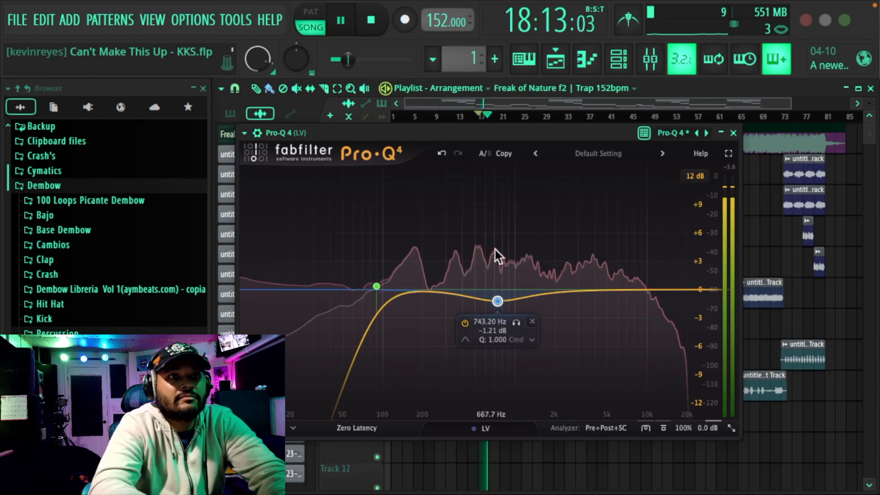
pyautogui.moveTo(497, 302); pyautogui.dragTo(497, 303)
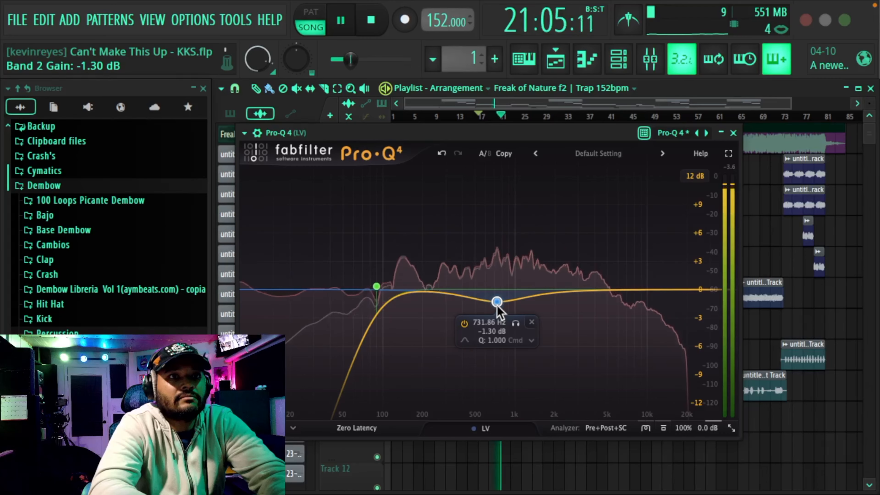
pyautogui.moveTo(497, 303); pyautogui.dragTo(487, 302)
pyautogui.press('space')
# Add a bell boost of about 0.63 dB near 3.8 kHz with Q 1.000, audition it and close the equalizer
pyautogui.click(610, 285)
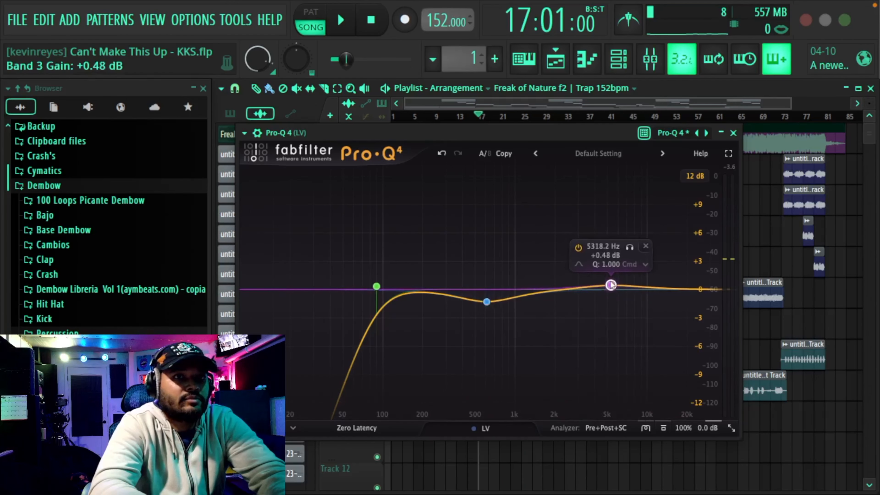
pyautogui.moveTo(611, 285); pyautogui.dragTo(593, 284)
pyautogui.press('space')
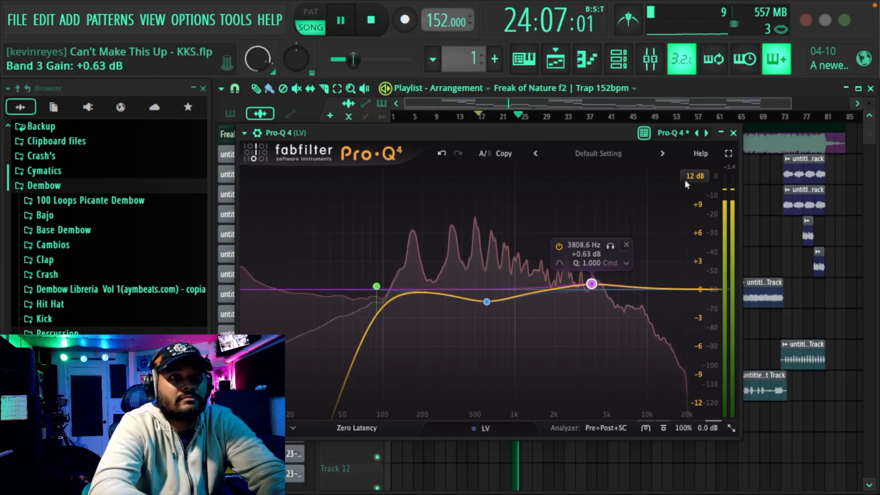
pyautogui.click(733, 133)
# During playback, set the UA 1176LN's release to 5.48, attack to 3.61 and input to about -21.84, and adjust its output
pyautogui.press('space')
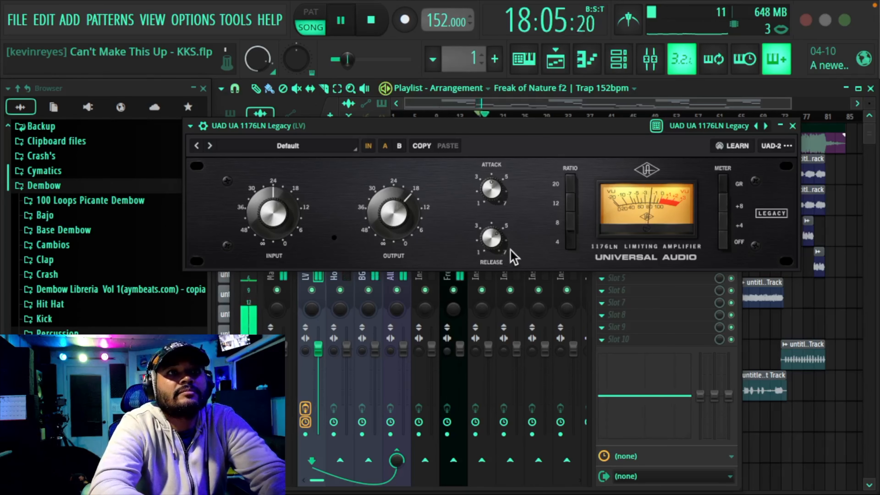
pyautogui.moveTo(488, 244); pyautogui.dragTo(487, 241)
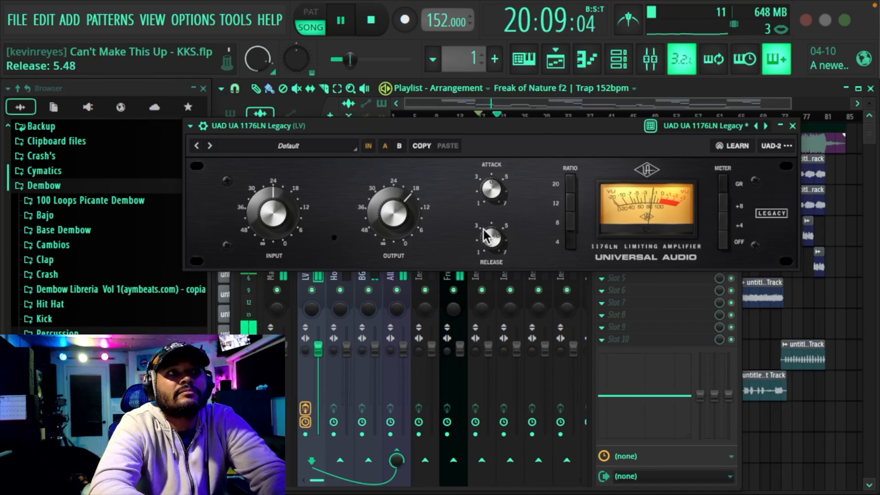
pyautogui.click(491, 190)
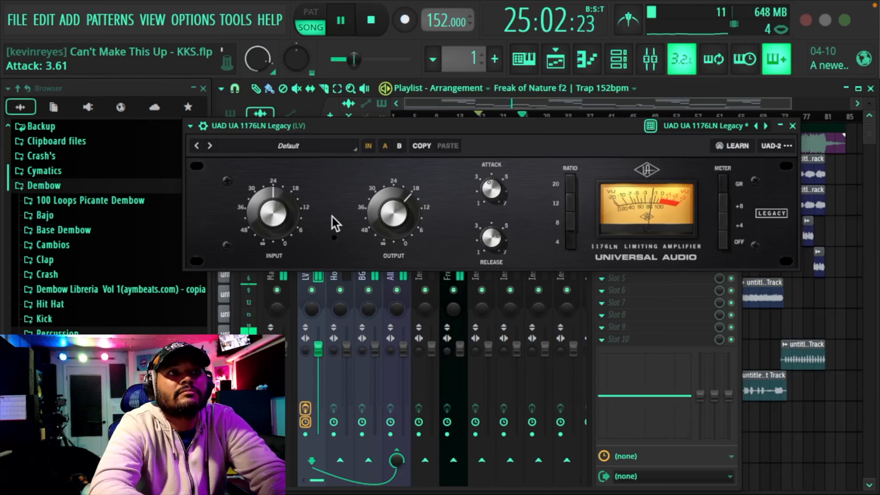
pyautogui.moveTo(270, 213); pyautogui.dragTo(270, 207)
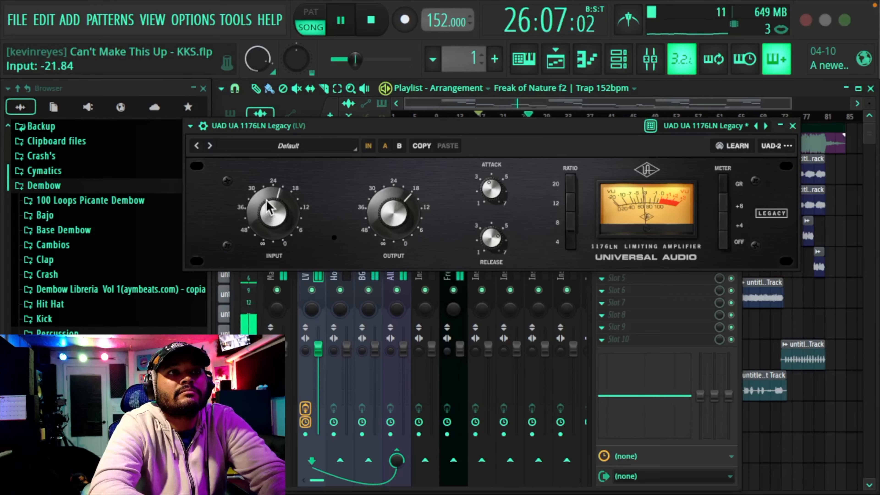
pyautogui.click(394, 216)
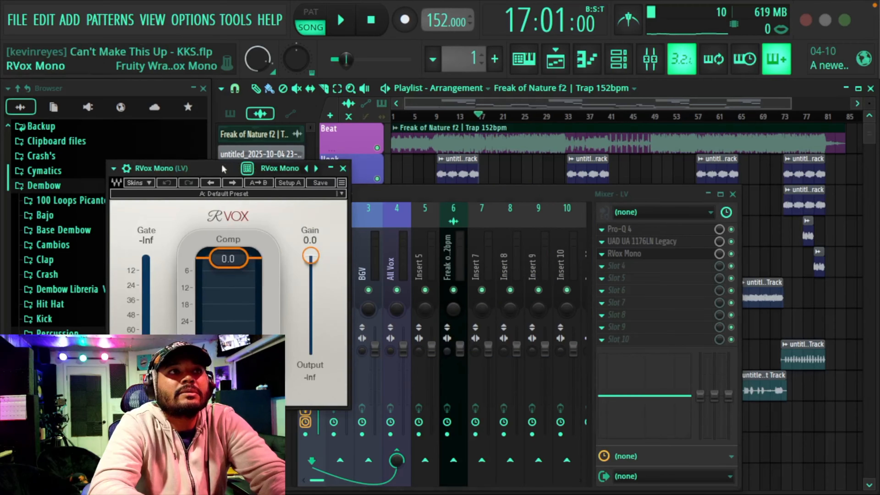
# Set the RVox Mono gate on the LV track to about -61.2 dB while the song plays
pyautogui.moveTo(223, 169); pyautogui.dragTo(487, 140)
pyautogui.press('space')
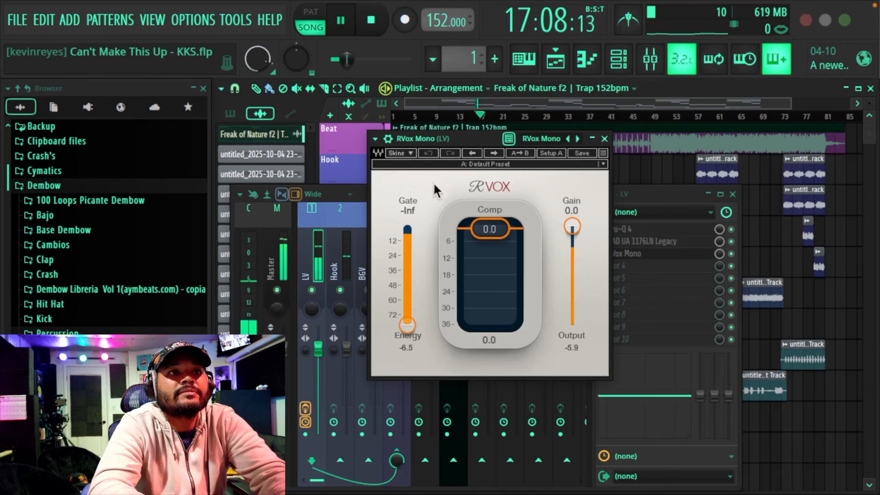
pyautogui.moveTo(406, 334); pyautogui.dragTo(408, 306)
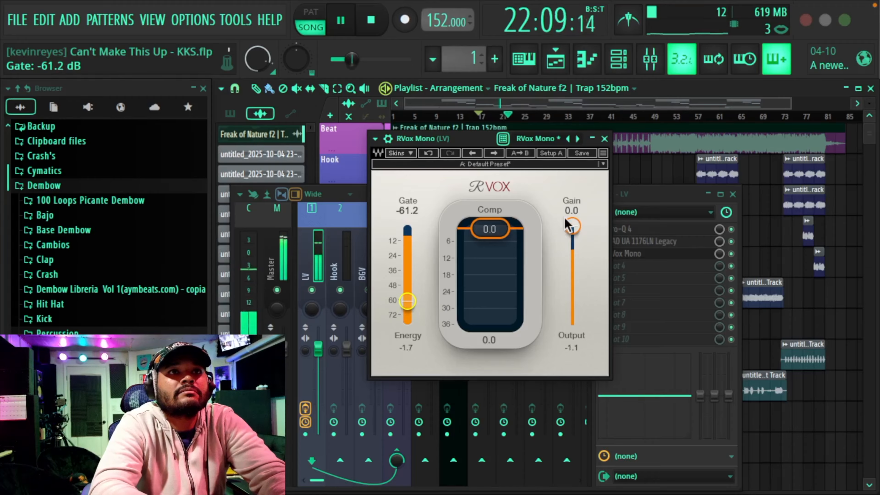
# Set RVox Mono's gain to about -3.2 dB and compression to about -7.7 dB, stop playback and close the plugin
pyautogui.moveTo(572, 226); pyautogui.dragTo(573, 227)
pyautogui.moveTo(572, 228)
pyautogui.mouseDown()
pyautogui.moveTo(572, 242)
pyautogui.moveTo(572, 234)
pyautogui.mouseUp()
pyautogui.moveTo(489, 229); pyautogui.dragTo(489, 248)
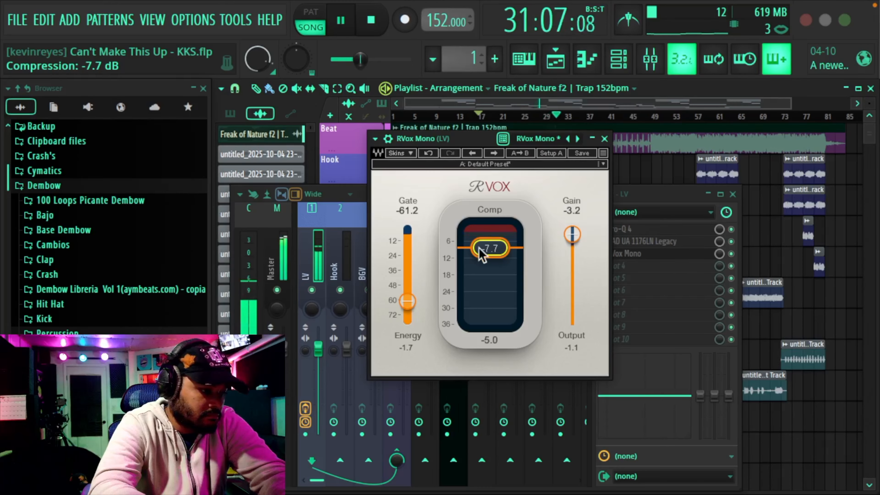
pyautogui.moveTo(480, 246); pyautogui.dragTo(482, 247)
pyautogui.press('space')
pyautogui.click(605, 139)
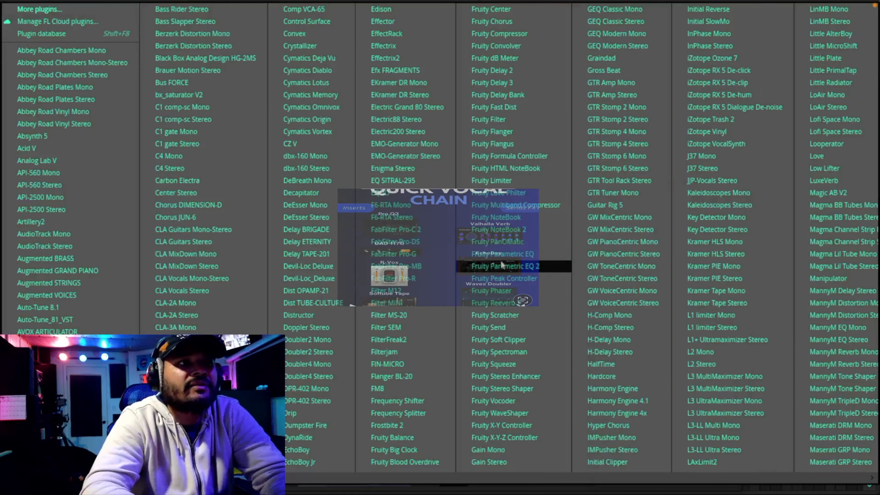
# Add UAD Ampex ATR-102 after RVox Mono on the LV track and move its window up for full view
pyautogui.scroll(-8, 501, 265)
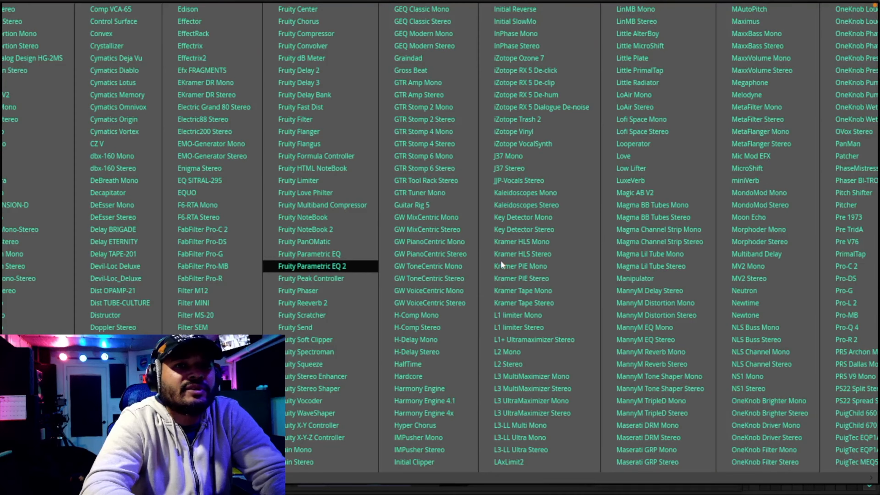
pyautogui.click(503, 266)
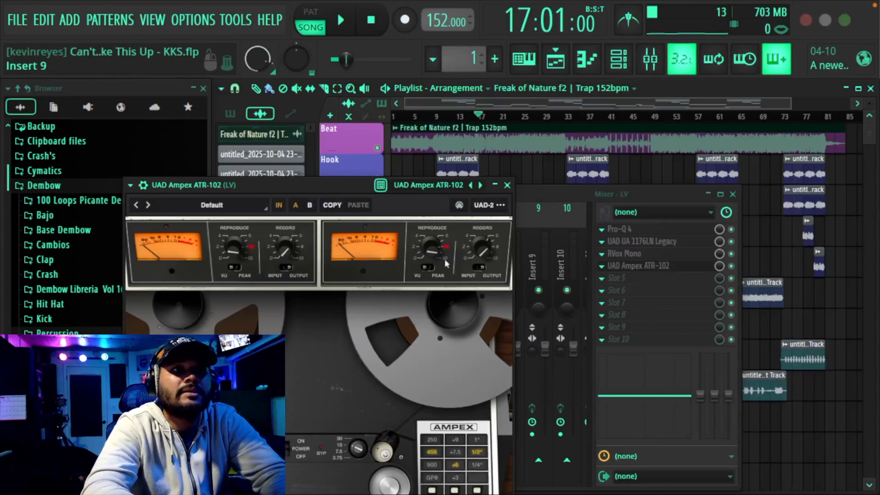
pyautogui.moveTo(325, 185); pyautogui.dragTo(363, 89)
# Play the song and audition successive UAD Ampex ATR-102 presets, from Fat Kick past Mastering 456 15IPS
pyautogui.press('space')
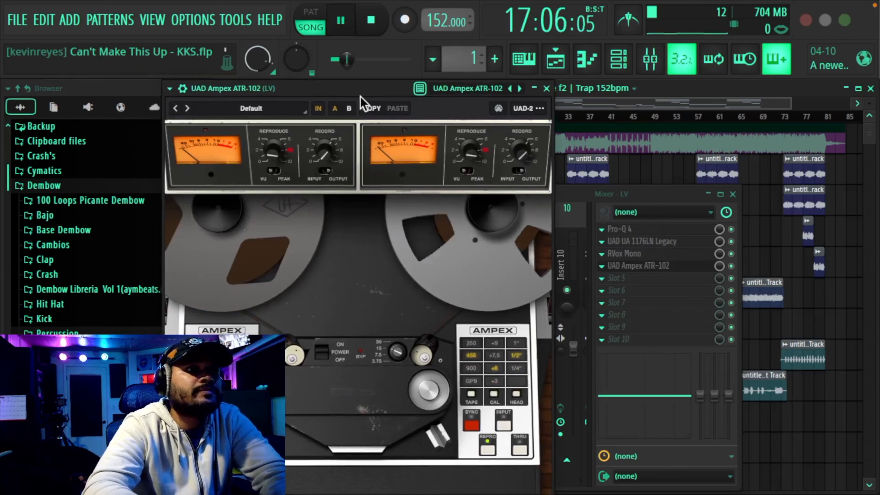
pyautogui.click(188, 108)
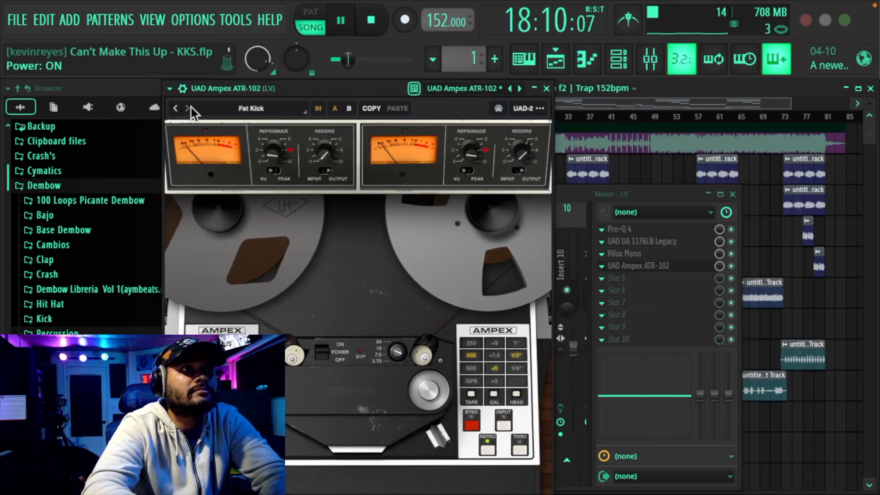
pyautogui.click(187, 108)
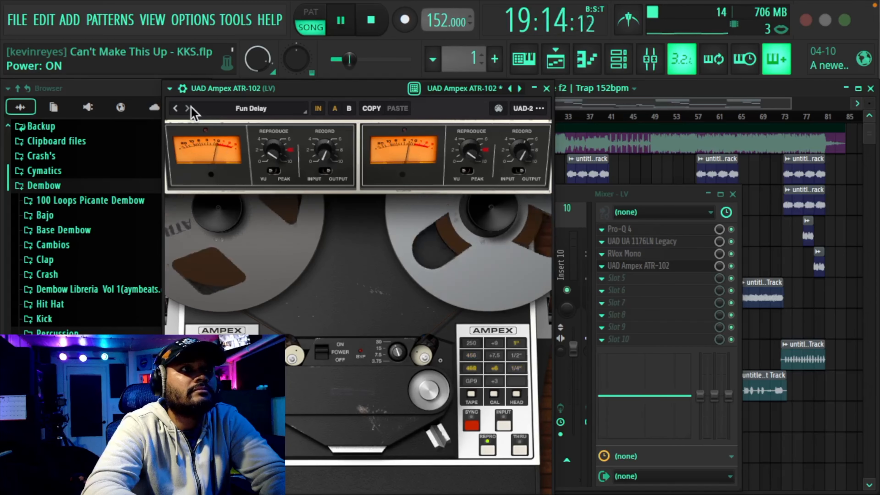
pyautogui.click(187, 108)
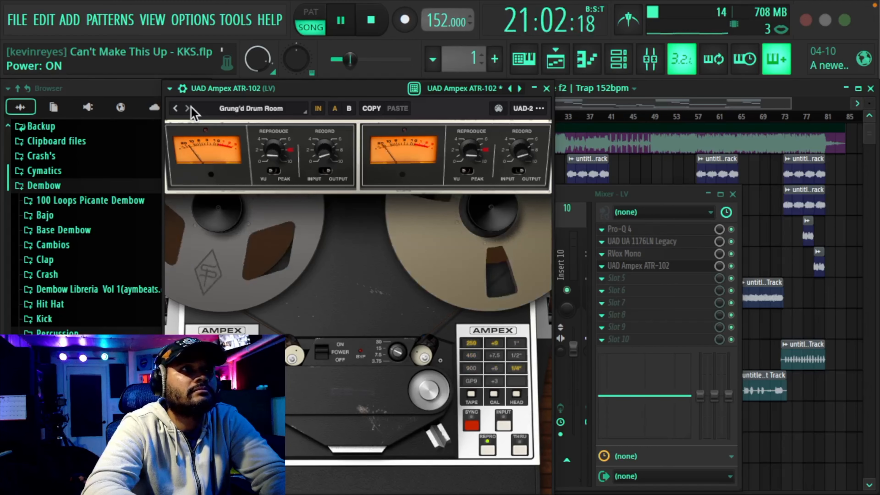
pyautogui.click(188, 108)
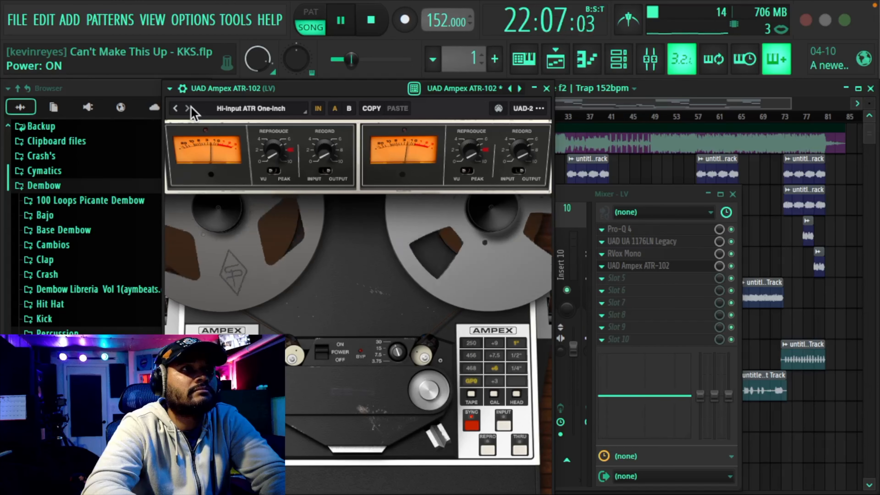
pyautogui.click(188, 108)
pyautogui.click(187, 108)
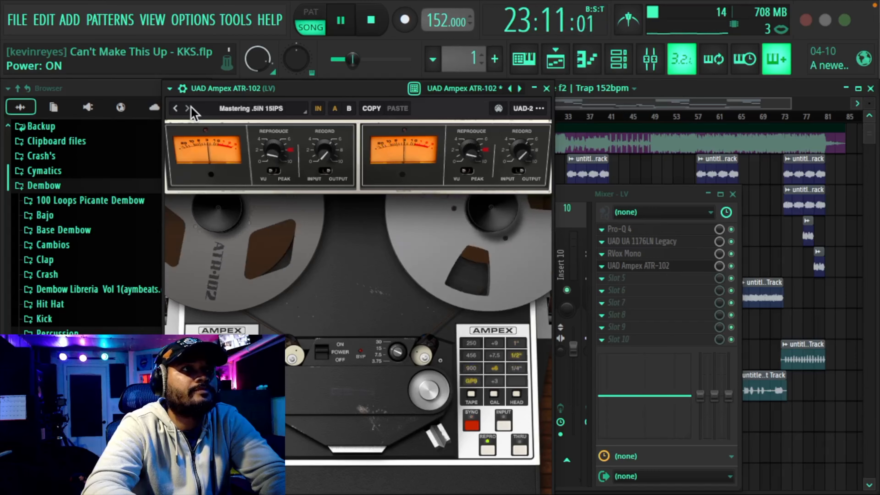
pyautogui.click(187, 108)
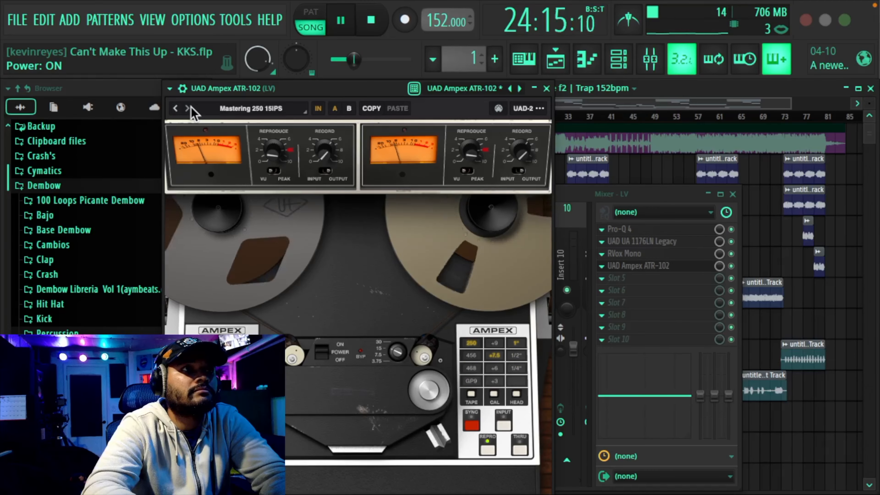
pyautogui.click(188, 108)
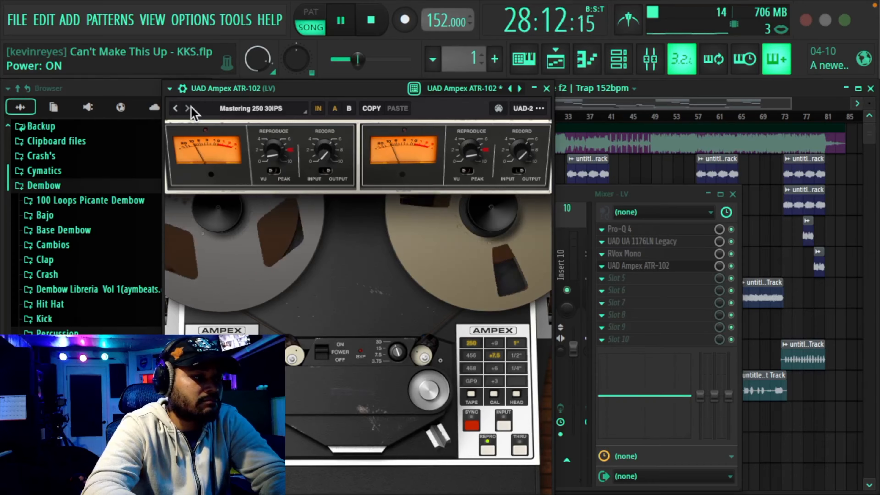
pyautogui.click(187, 108)
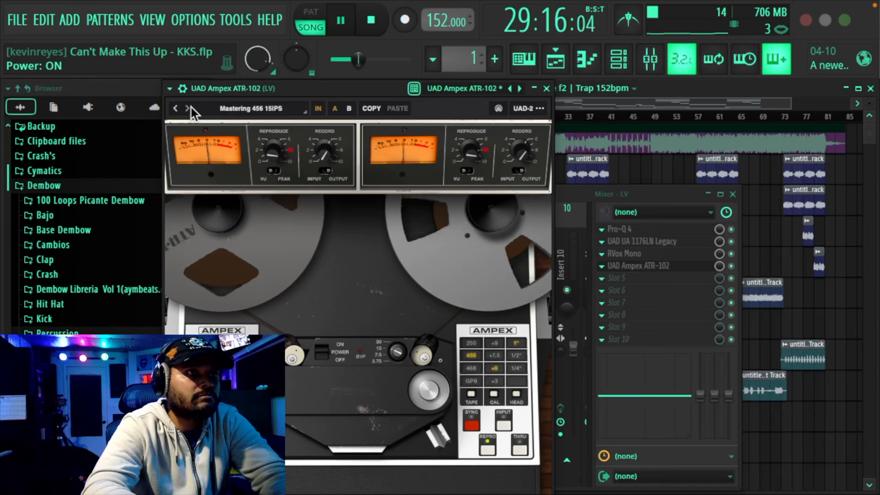
pyautogui.click(187, 108)
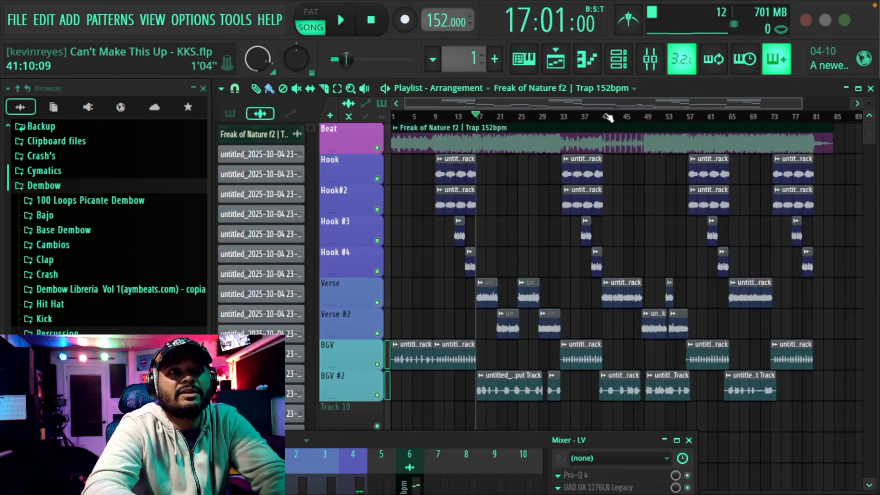
# Listen to the processed verses with the beat from around bar 41 and from around bar 65, with the mixer in view
pyautogui.click(608, 118)
pyautogui.press('space')
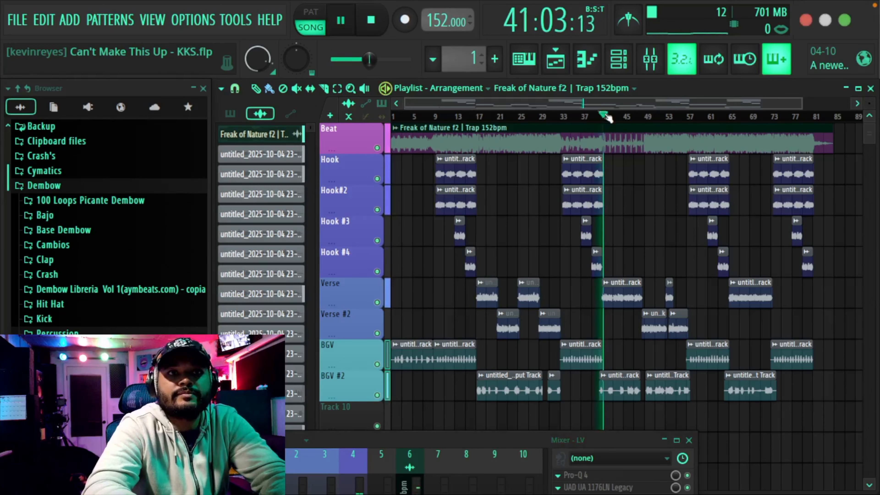
pyautogui.moveTo(378, 443); pyautogui.dragTo(480, 423)
pyautogui.click(732, 117)
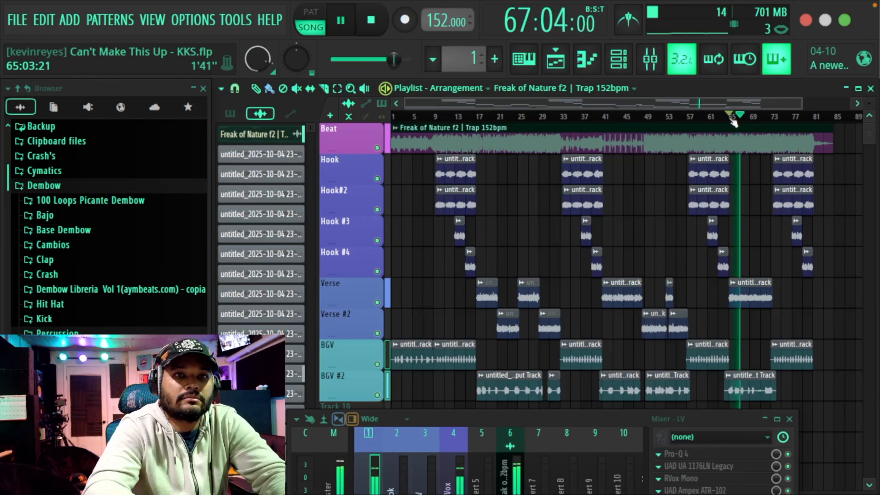
pyautogui.moveTo(541, 419); pyautogui.dragTo(534, 309)
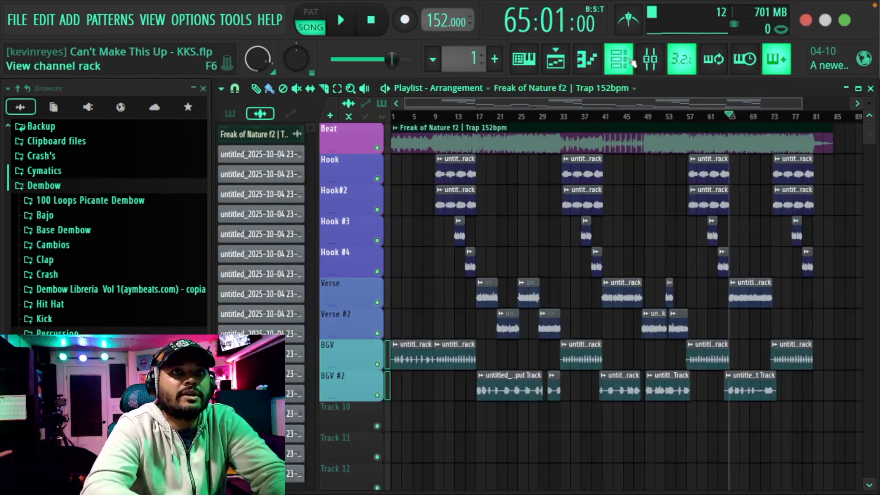
# Reopen the mixer, then name insert 7 Reverb and colour it Drab olive (#90B559)
pyautogui.click(650, 59)
pyautogui.moveTo(464, 194); pyautogui.dragTo(365, 159)
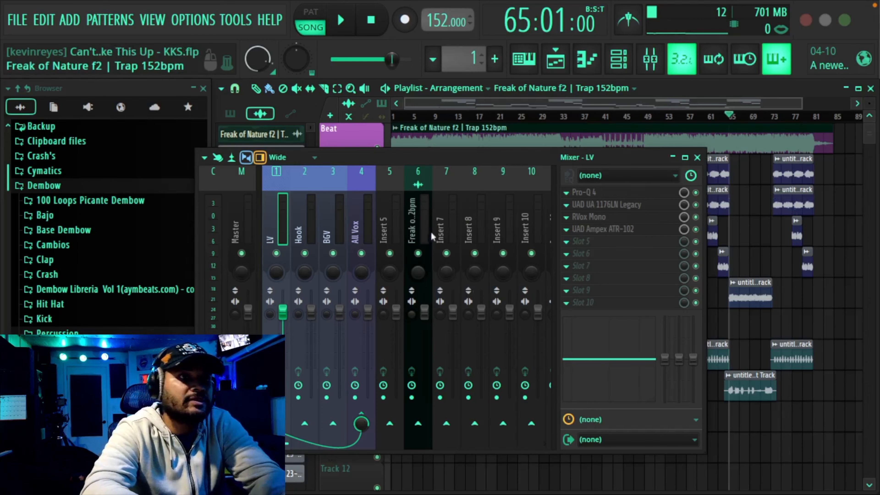
pyautogui.click(439, 232)
pyautogui.doubleClick(438, 225)
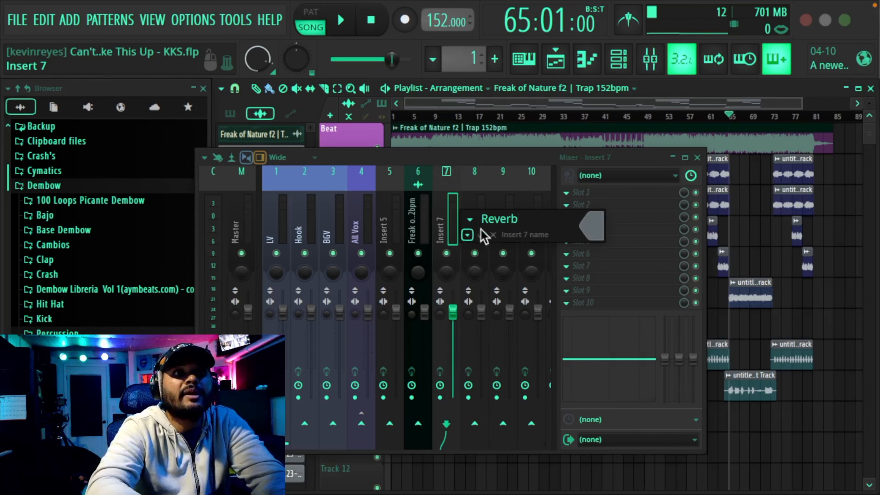
pyautogui.click(592, 225)
pyautogui.click(626, 196)
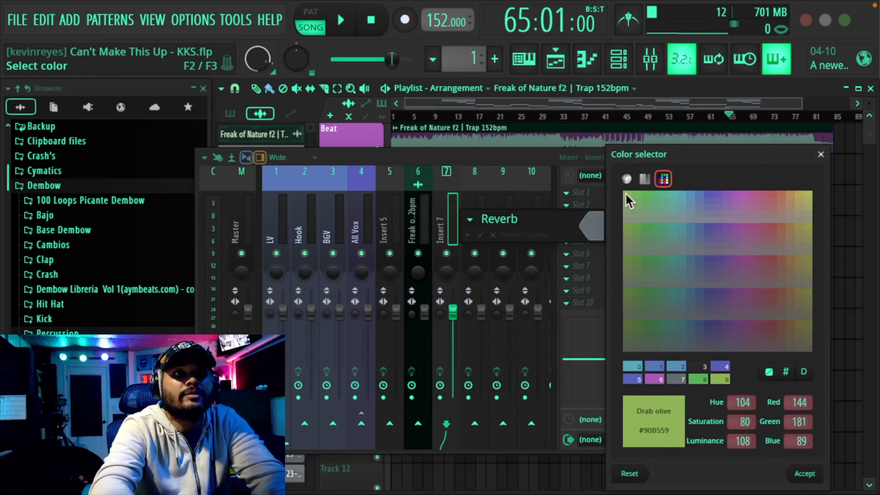
pyautogui.press('Return')
pyautogui.press('Return')
# Name insert 8 Echoboy and give it the same olive colour as the Reverb track
pyautogui.doubleClick(475, 237)
pyautogui.write('Ech')
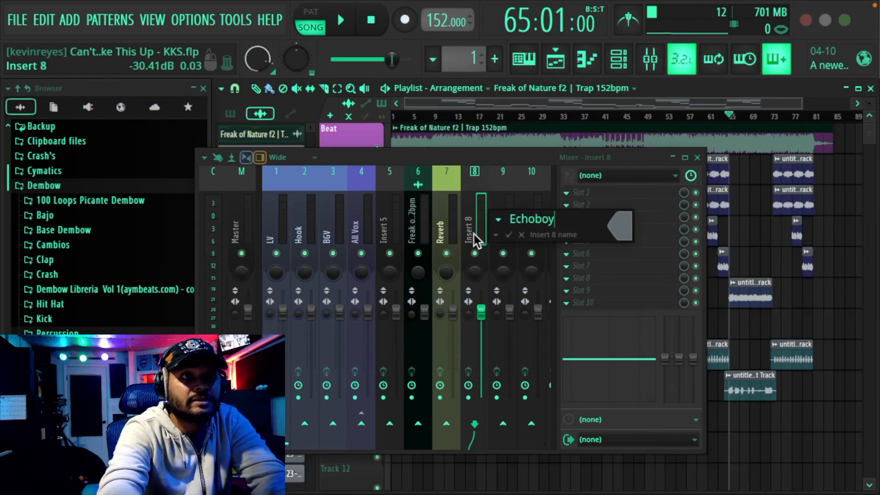
pyautogui.write('oboy')
pyautogui.press('Return')
# Name insert 9 Doubler and colour it Drab olive (#90B559)
pyautogui.doubleClick(506, 237)
pyautogui.write('Doubler')
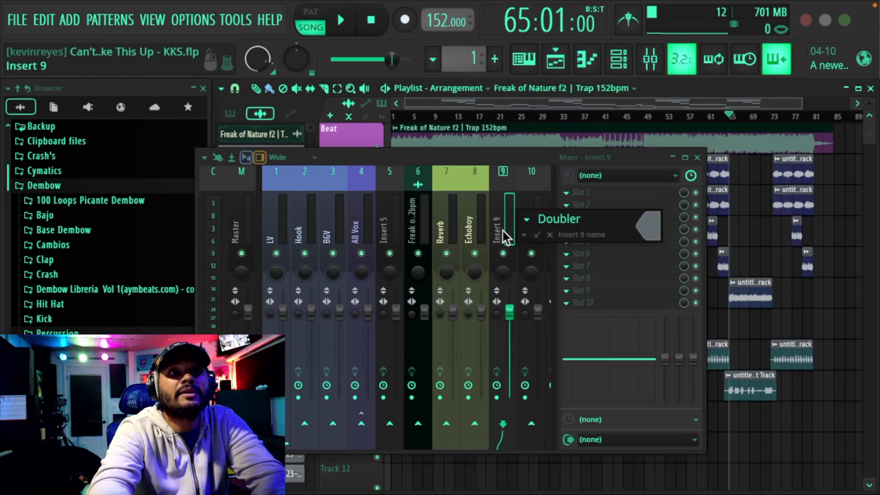
pyautogui.click(644, 230)
pyautogui.click(677, 195)
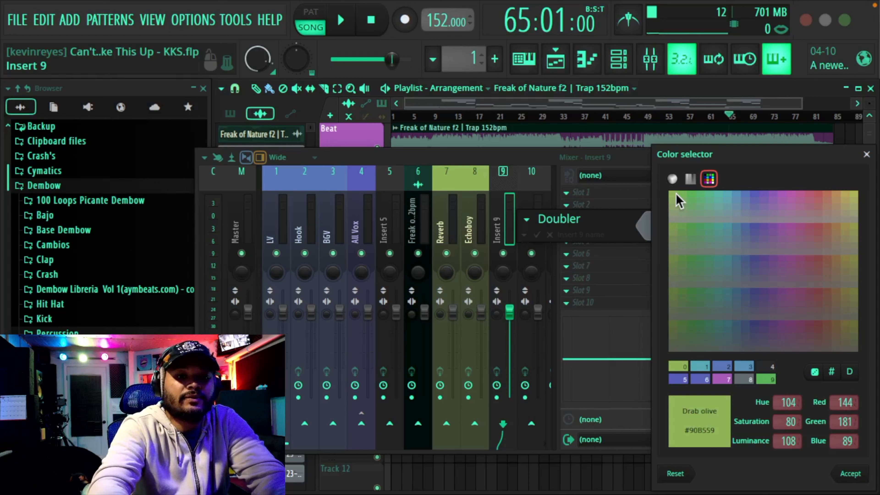
pyautogui.press('Return')
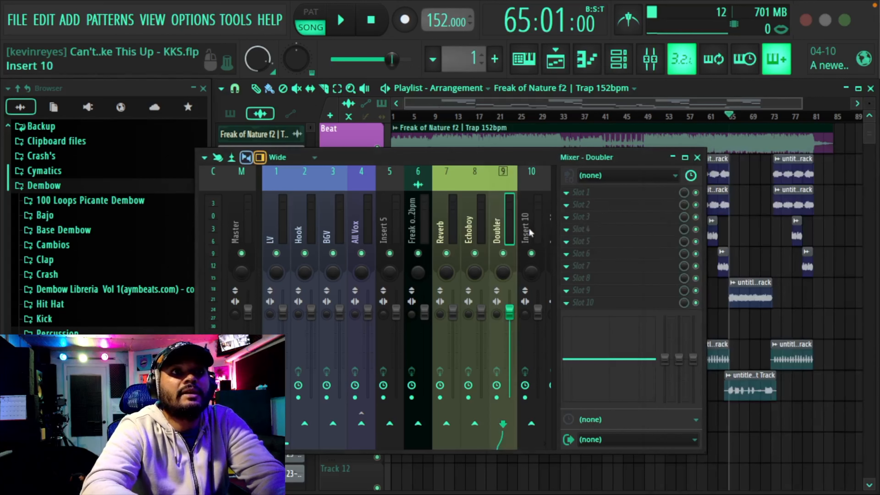
# Name insert 10 FX and give it a brighter green colour than the three effect tracks beside it
pyautogui.click(528, 228)
pyautogui.press('F2')
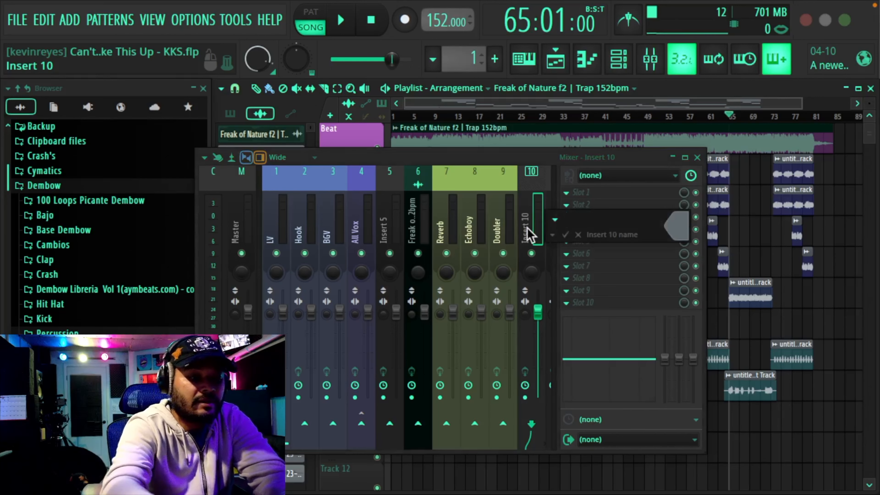
pyautogui.click(678, 235)
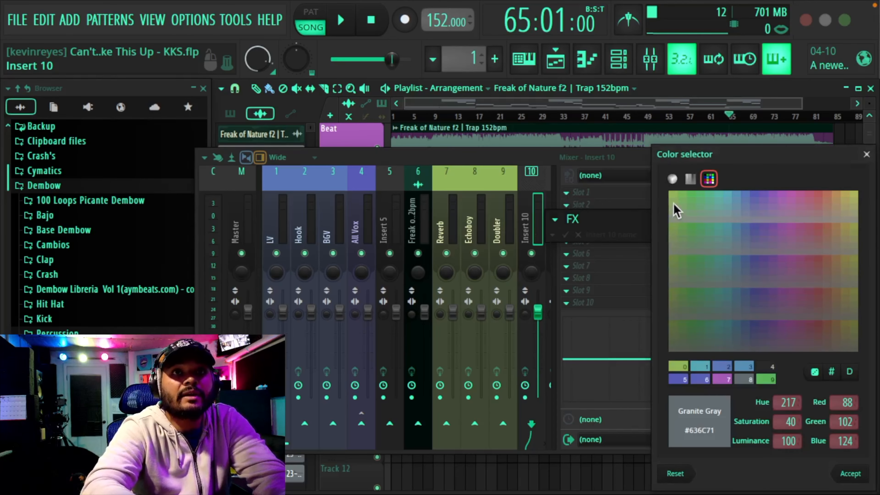
pyautogui.click(687, 196)
pyautogui.press('Return')
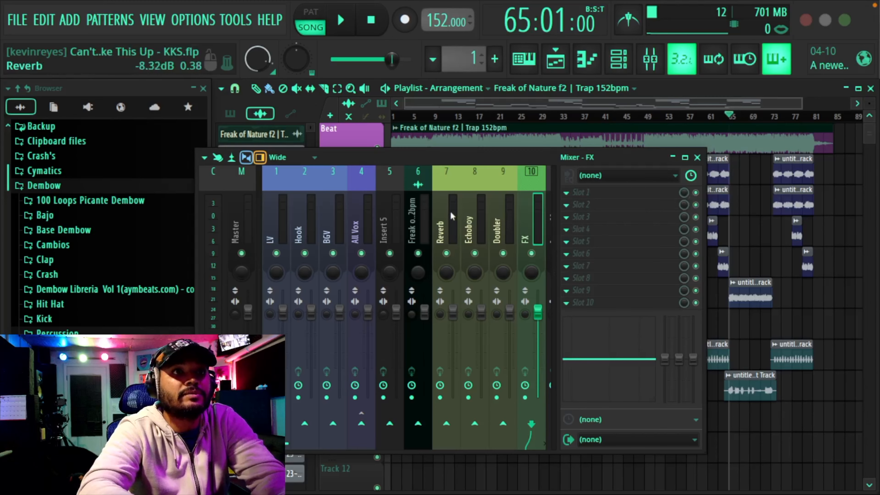
# Route the Reverb, Echoboy and Doubler tracks to the FX track only
pyautogui.moveTo(451, 216); pyautogui.dragTo(503, 222)
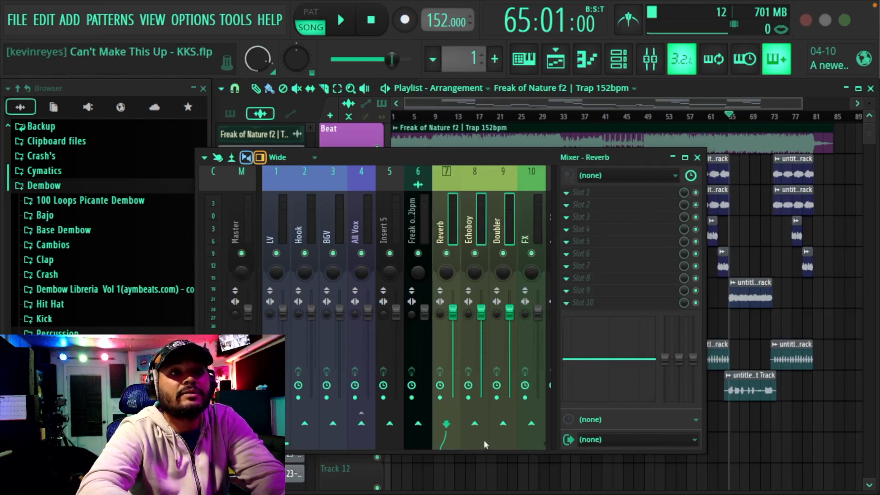
pyautogui.rightClick(531, 425)
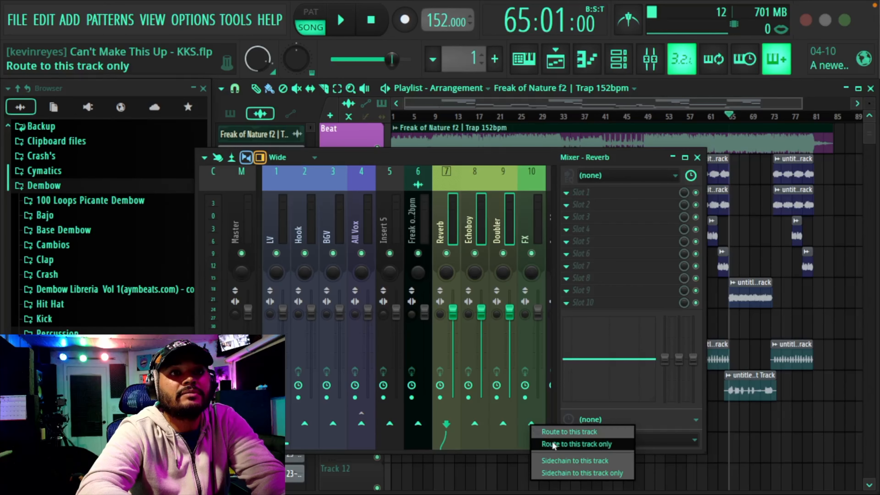
pyautogui.click(567, 444)
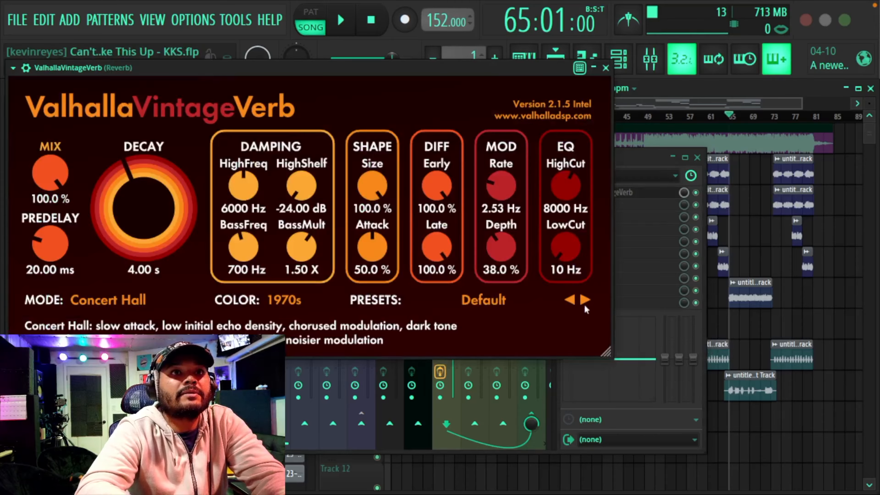
# Switch ValhallaVintageVerb on the Reverb track to its next preset and send the LV track to Reverb
pyautogui.click(585, 300)
pyautogui.moveTo(329, 68); pyautogui.dragTo(537, 389)
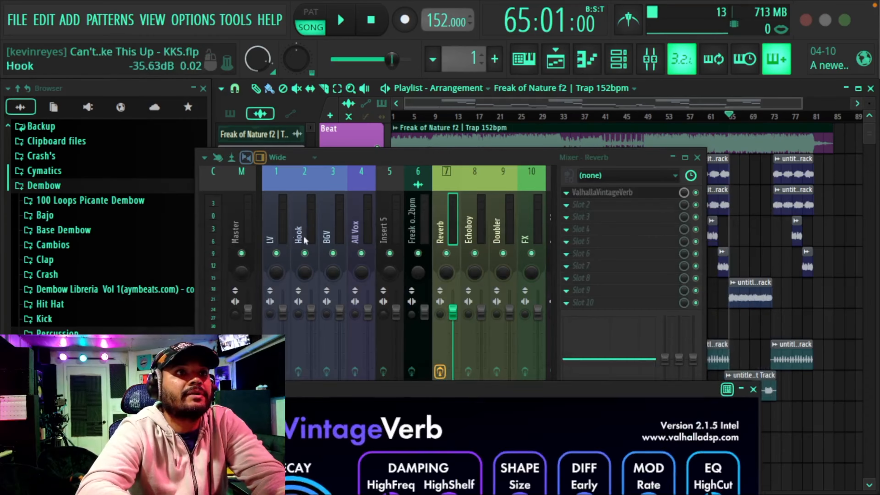
pyautogui.click(273, 221)
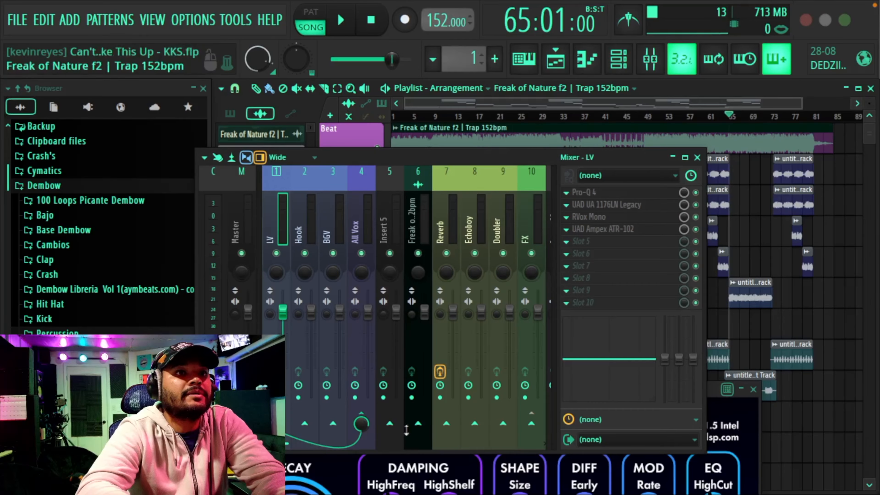
pyautogui.click(445, 426)
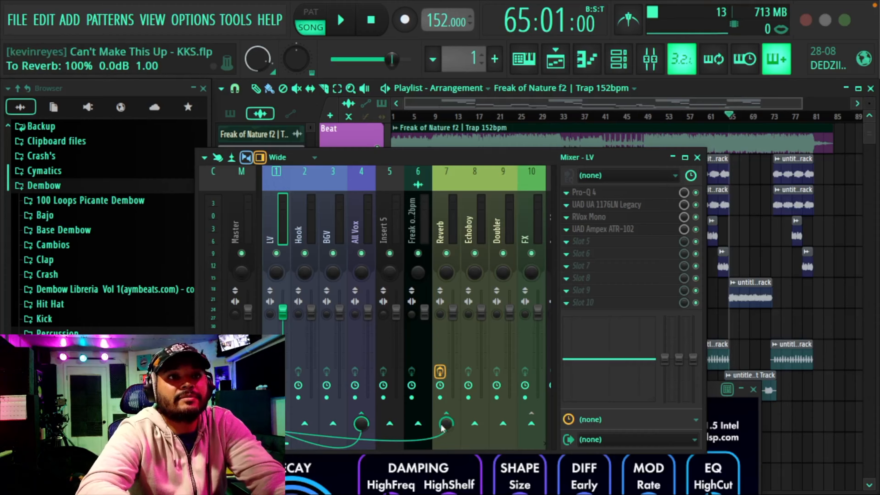
# During playback, lower the LV track's send level to Reverb and adjust the Reverb track's stereo separation
pyautogui.press('space')
pyautogui.moveTo(447, 428); pyautogui.dragTo(447, 469)
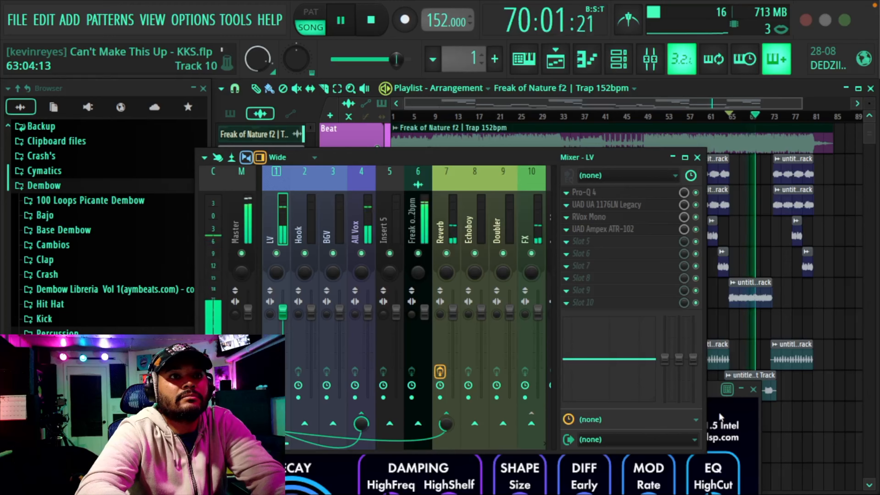
pyautogui.moveTo(447, 318); pyautogui.dragTo(444, 318)
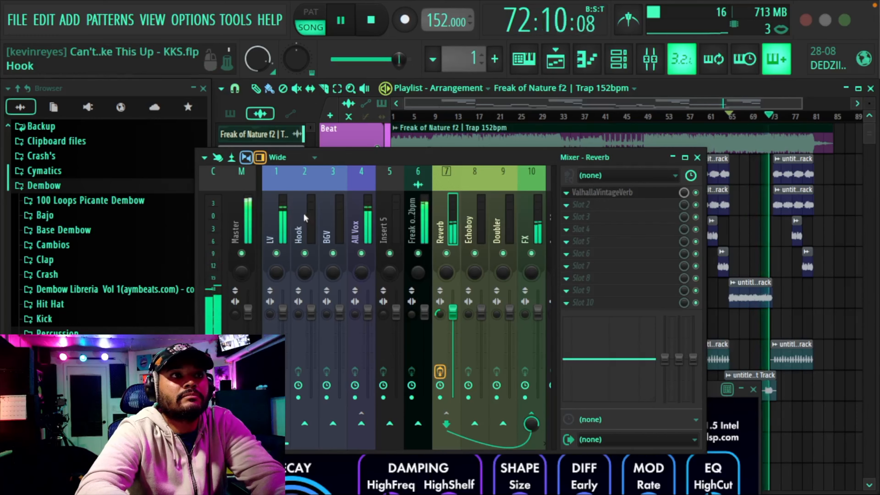
# Fine-tune the LV track's send level to Reverb and set ValhallaVintageVerb's LowCut to 330 Hz
pyautogui.click(274, 208)
pyautogui.moveTo(446, 422); pyautogui.dragTo(445, 424)
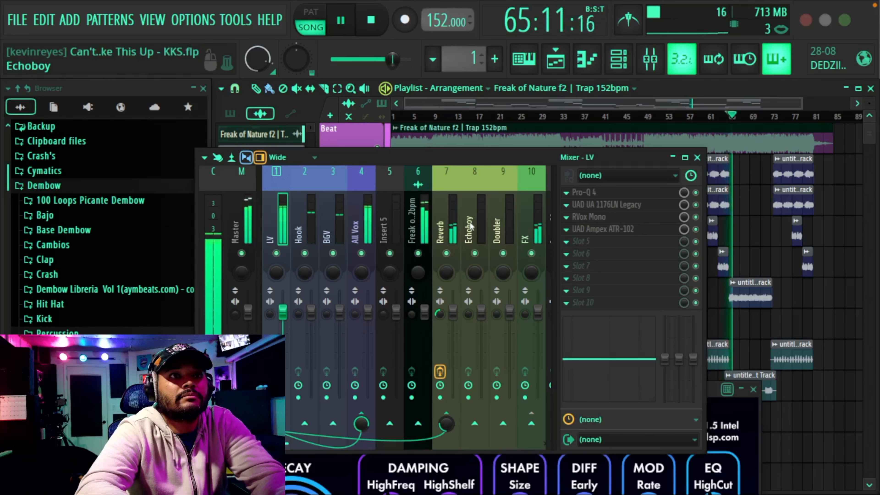
pyautogui.click(739, 410)
pyautogui.moveTo(653, 397); pyautogui.dragTo(649, 188)
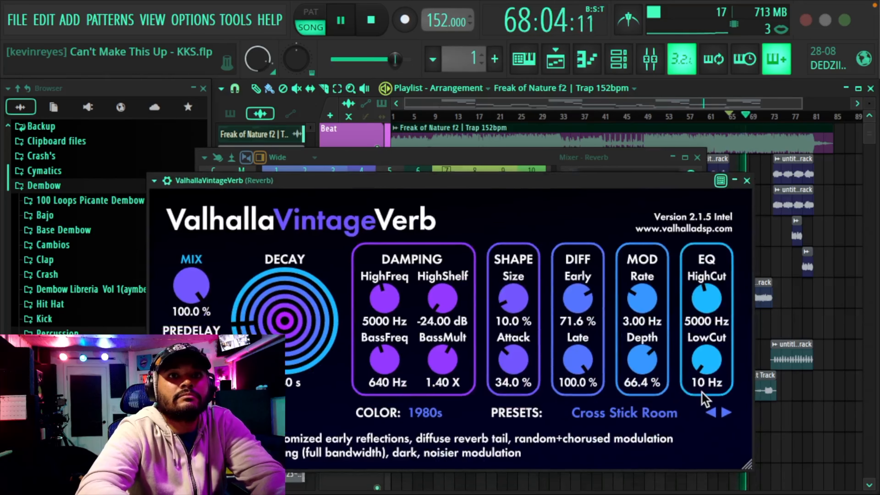
pyautogui.moveTo(709, 361); pyautogui.dragTo(705, 318)
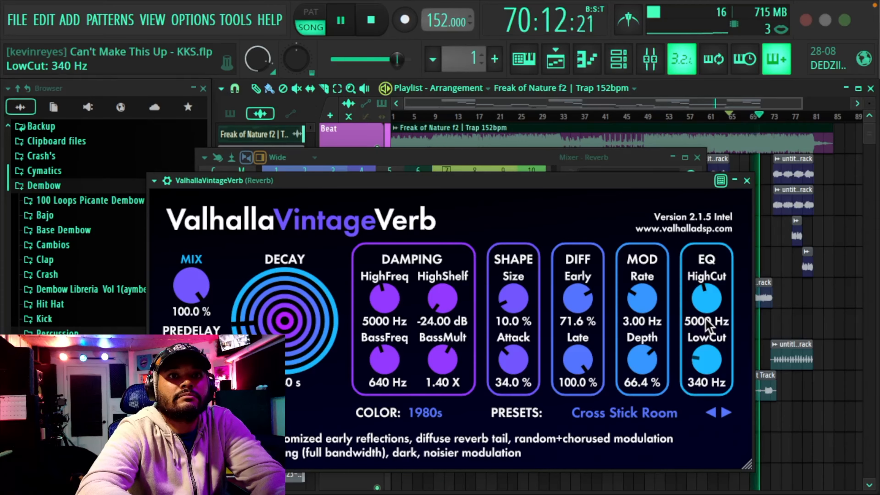
pyautogui.press('space')
pyautogui.moveTo(706, 363); pyautogui.dragTo(708, 370)
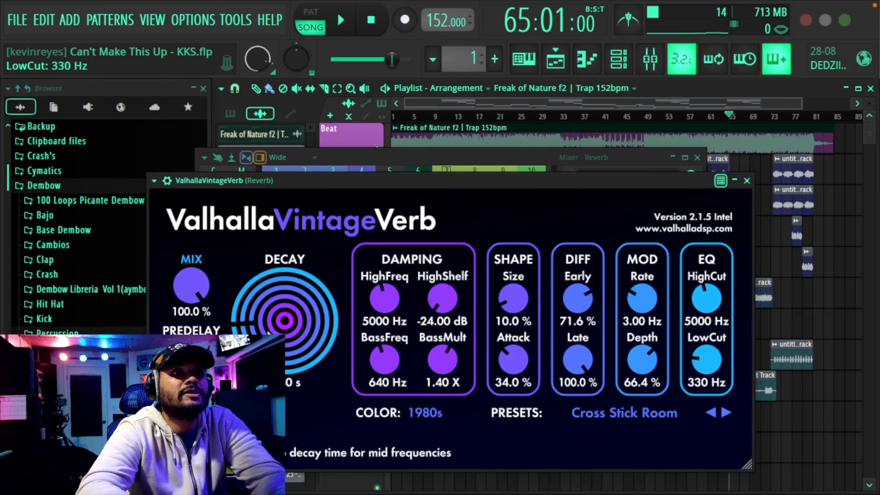
# During playback, set the ValhallaVintageVerb decay to 0.80 s and close the plugin window
pyautogui.press('space')
pyautogui.moveTo(269, 330); pyautogui.dragTo(271, 326)
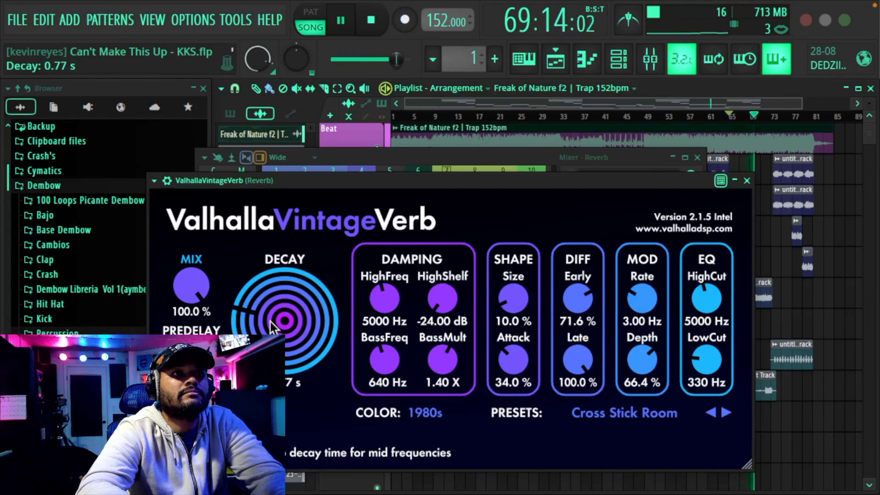
pyautogui.moveTo(270, 326); pyautogui.dragTo(270, 327)
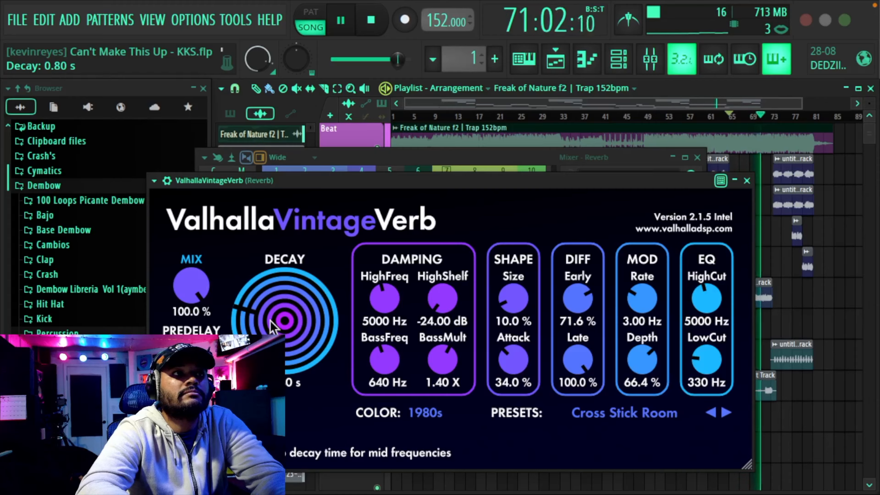
pyautogui.click(746, 181)
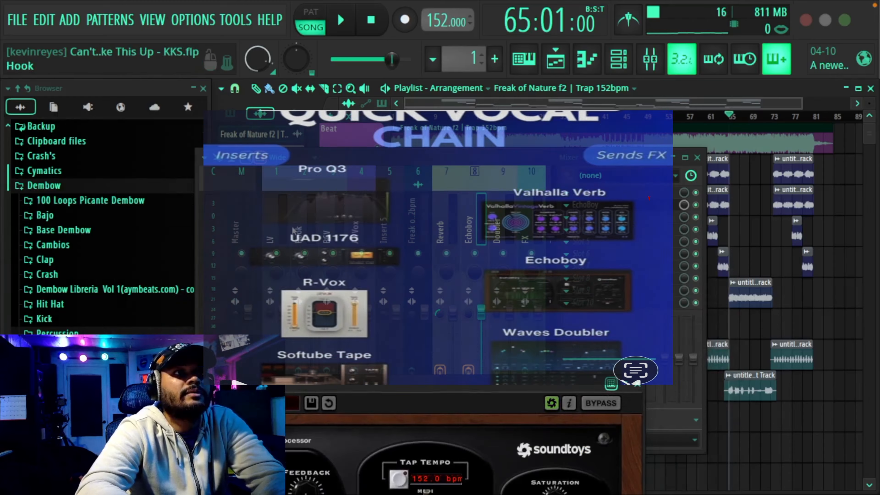
# Send the LV track to Echoboy and bring the Echoboy track's EchoBoy plugin fully into view
pyautogui.click(475, 423)
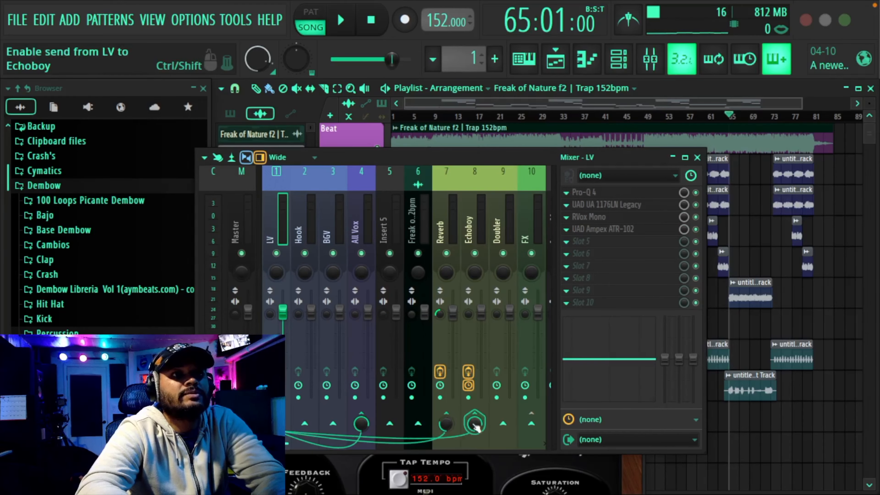
pyautogui.click(183, 384)
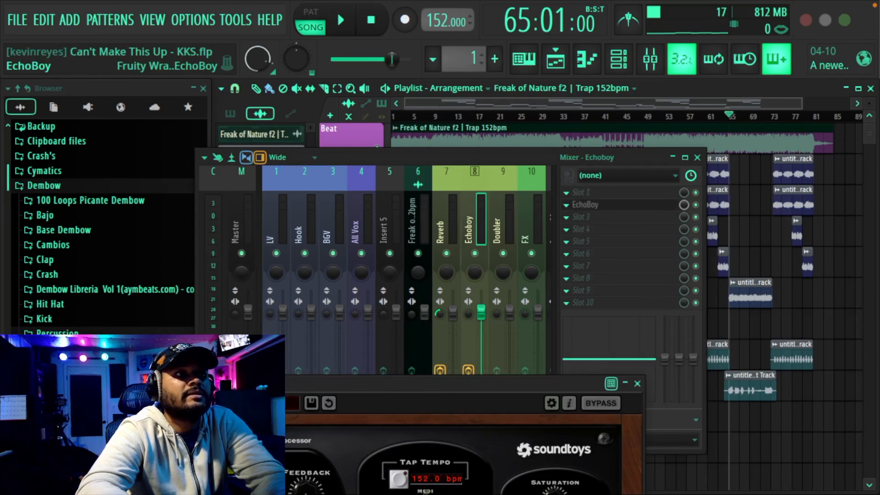
pyautogui.moveTo(258, 387); pyautogui.dragTo(277, 212)
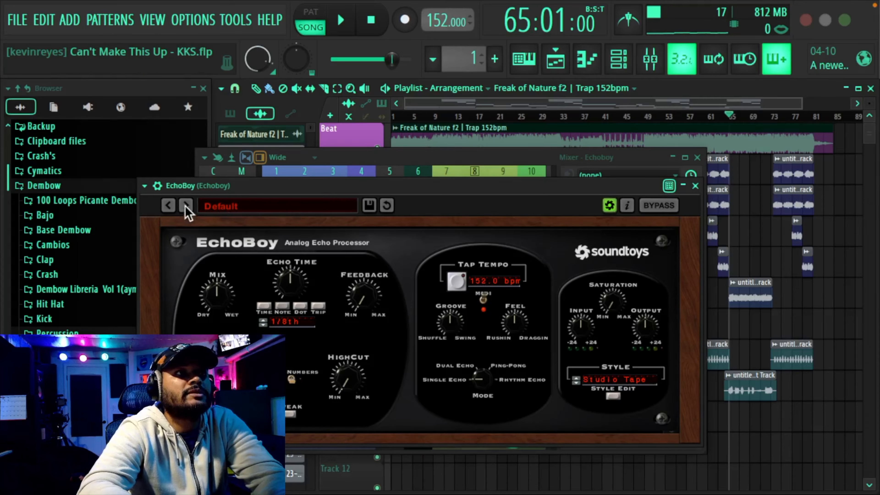
# Audition successive EchoBoy presets during playback, settle on EchoPlex and close the plugin window
pyautogui.press('space')
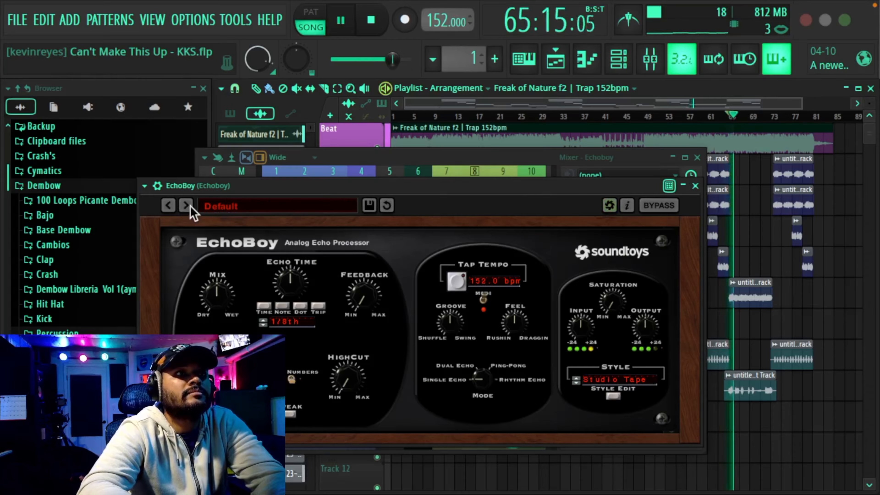
pyautogui.click(190, 206)
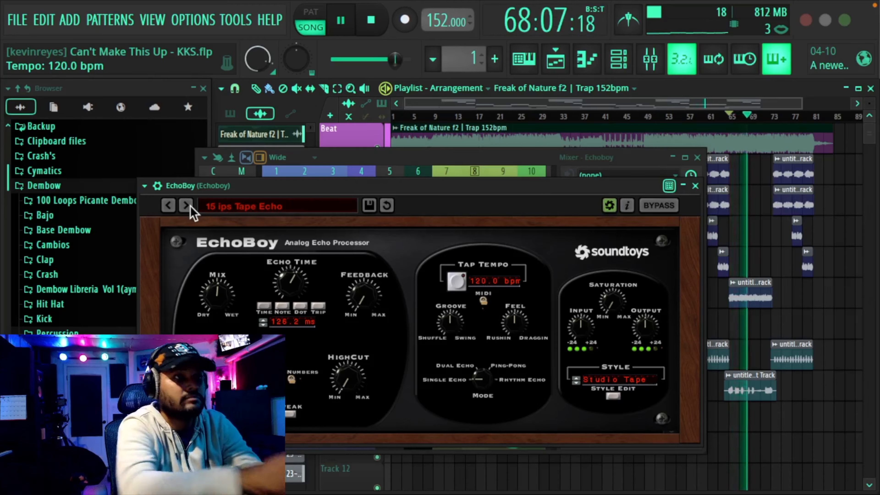
pyautogui.click(187, 205)
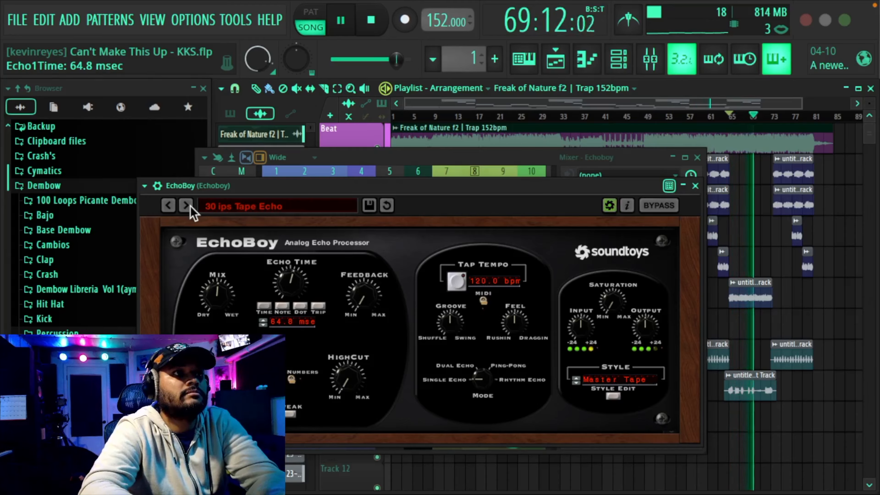
pyautogui.click(186, 205)
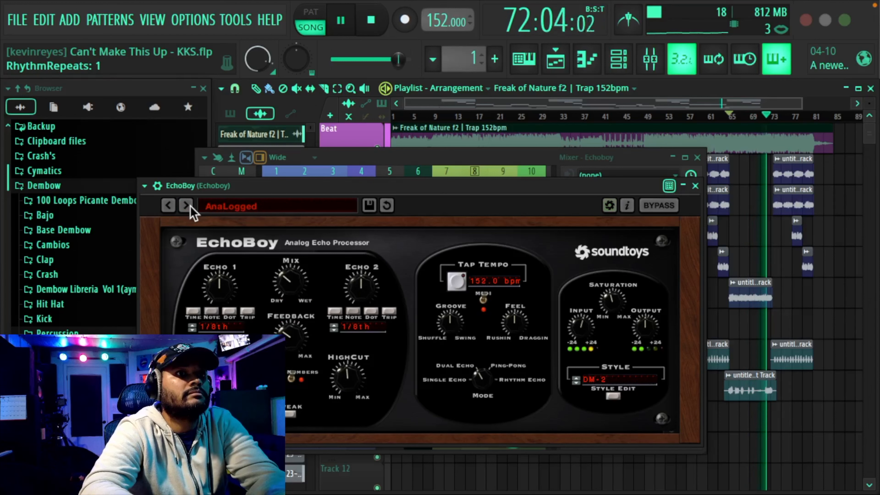
pyautogui.click(186, 205)
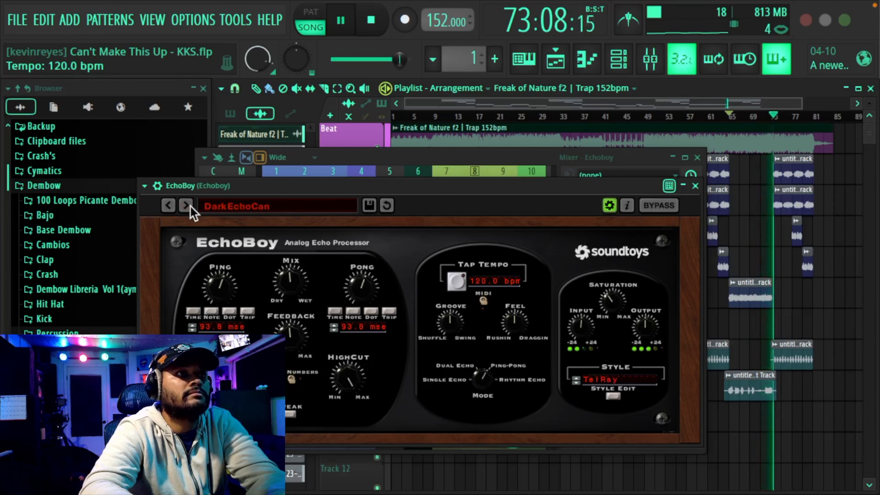
pyautogui.click(186, 205)
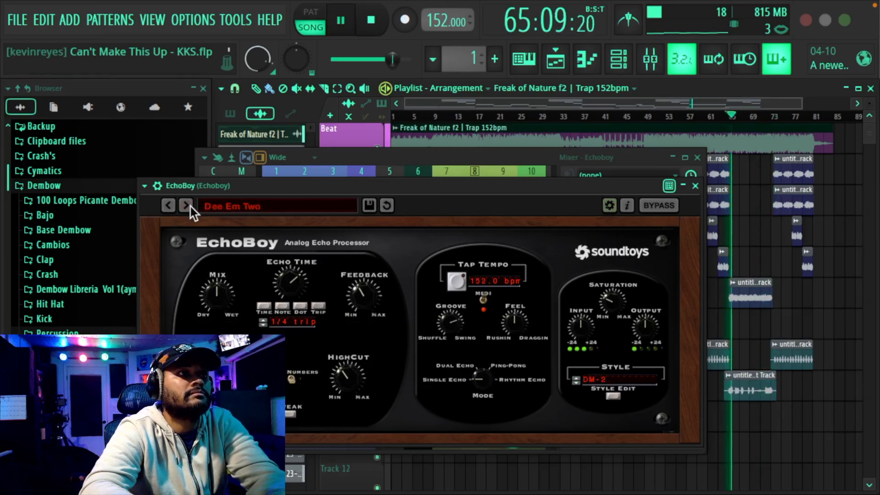
pyautogui.click(186, 205)
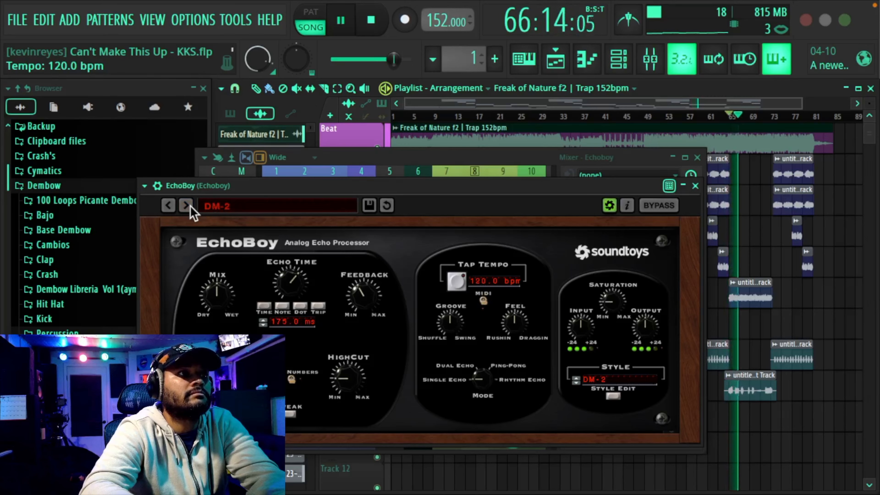
pyautogui.click(186, 206)
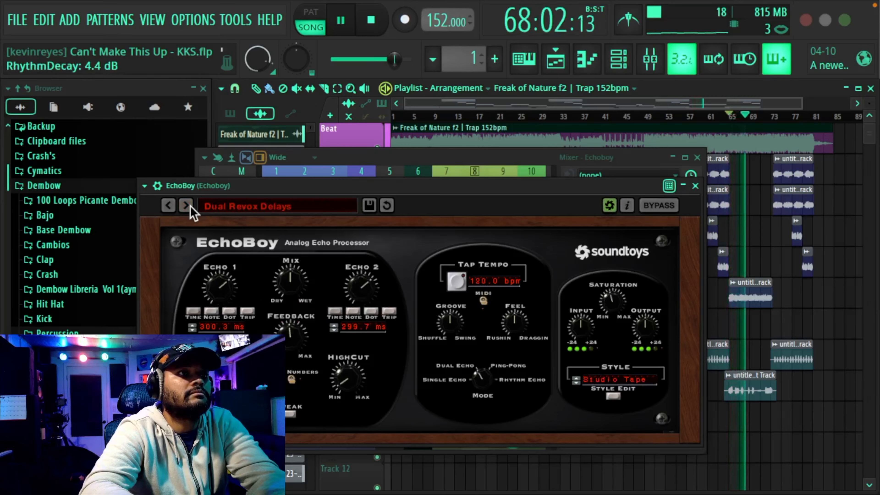
pyautogui.click(186, 206)
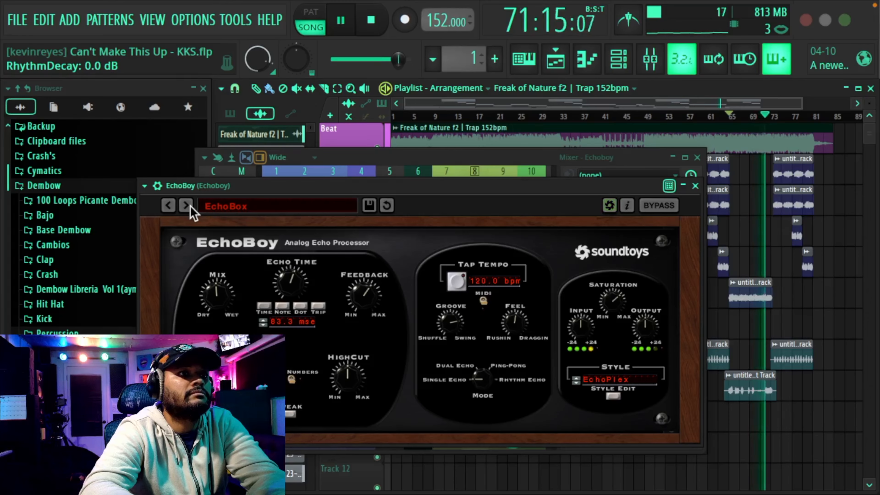
pyautogui.click(187, 206)
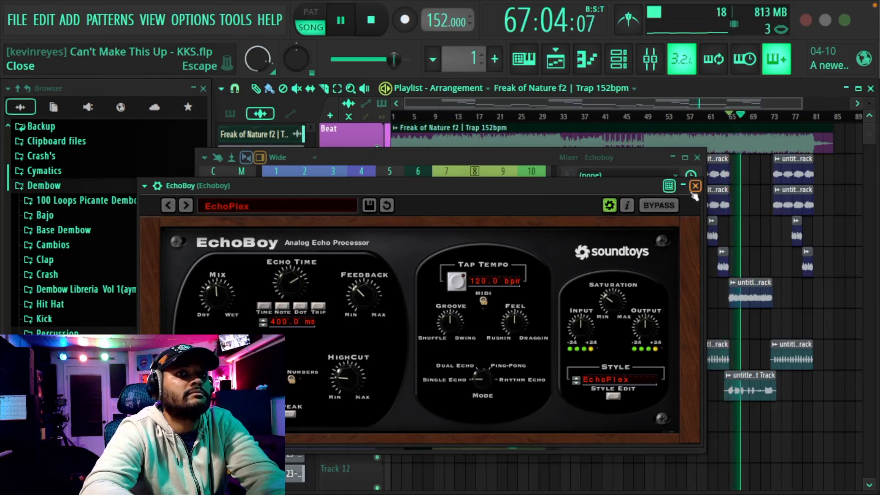
pyautogui.click(695, 186)
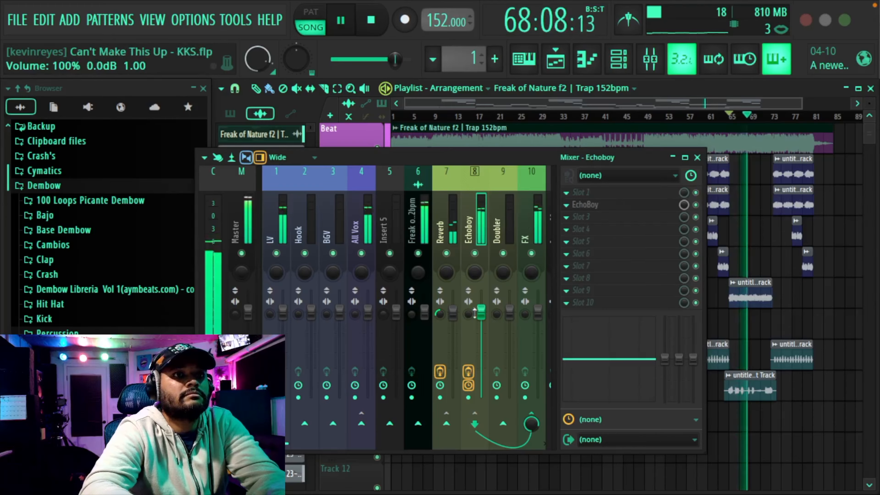
# Set the Echoboy track's stereo separation to 41% separated and its volume to 94% (-1.4 dB)
pyautogui.scroll(10, 467, 316)
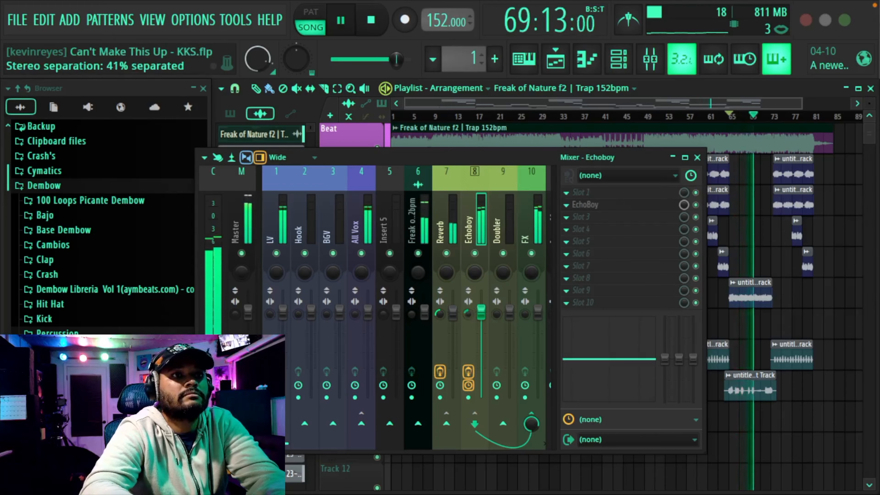
pyautogui.scroll(-3, 480, 314)
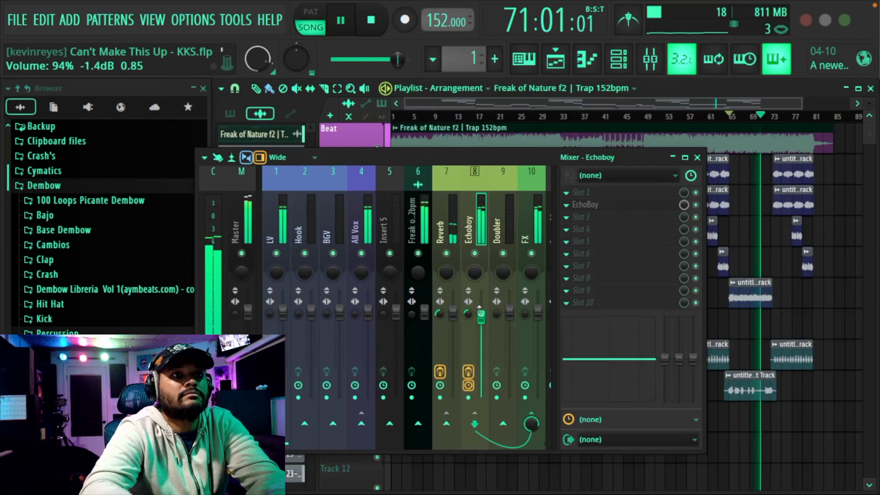
# Lower the LV track's send level to Echoboy to 32% (-18.7 dB) while listening to the song
pyautogui.click(264, 208)
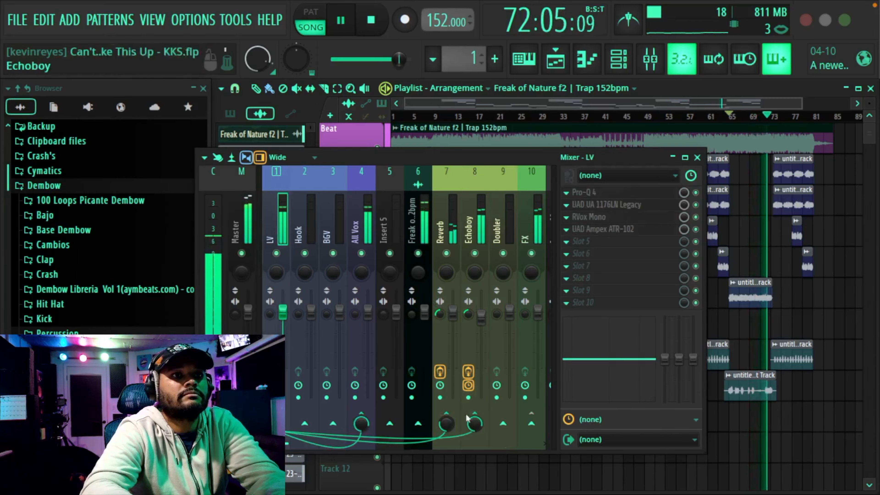
pyautogui.scroll(-10, 480, 430)
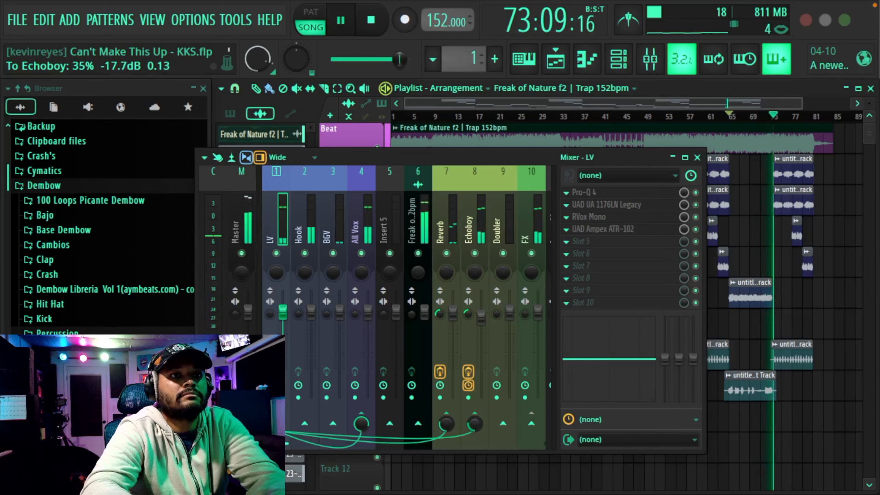
pyautogui.press('space')
pyautogui.press('space')
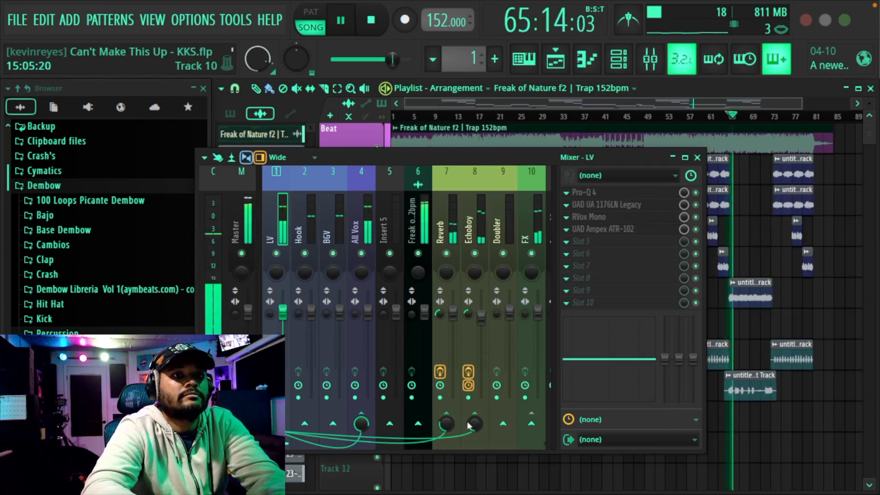
pyautogui.moveTo(475, 423); pyautogui.dragTo(474, 425)
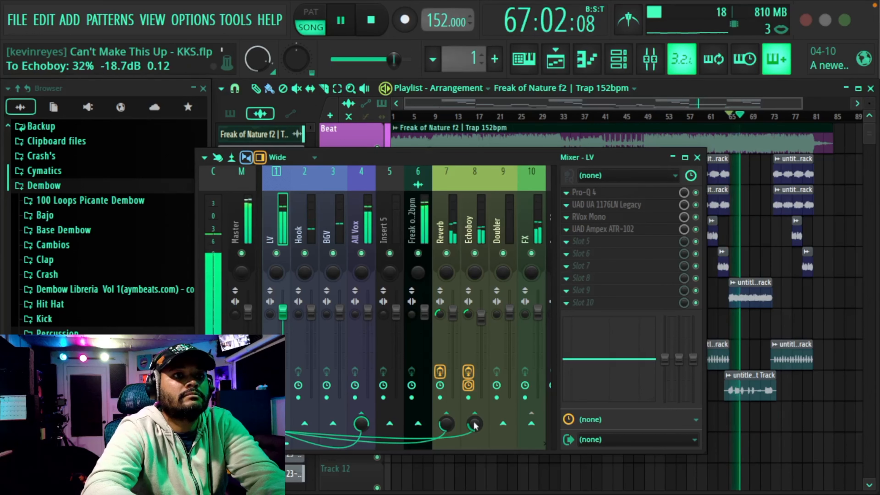
pyautogui.press('space')
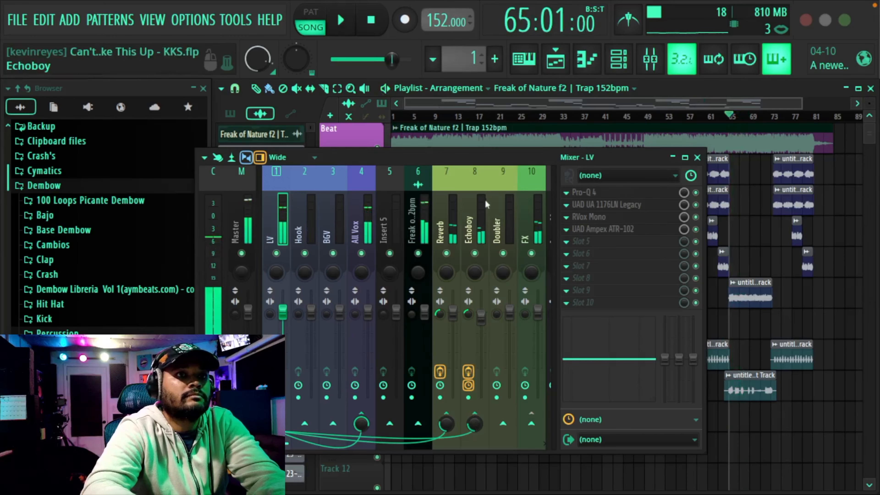
# Load Doubler2 Stereo in the Doubler track's first effect slot and send the LV track to Doubler
pyautogui.click(497, 231)
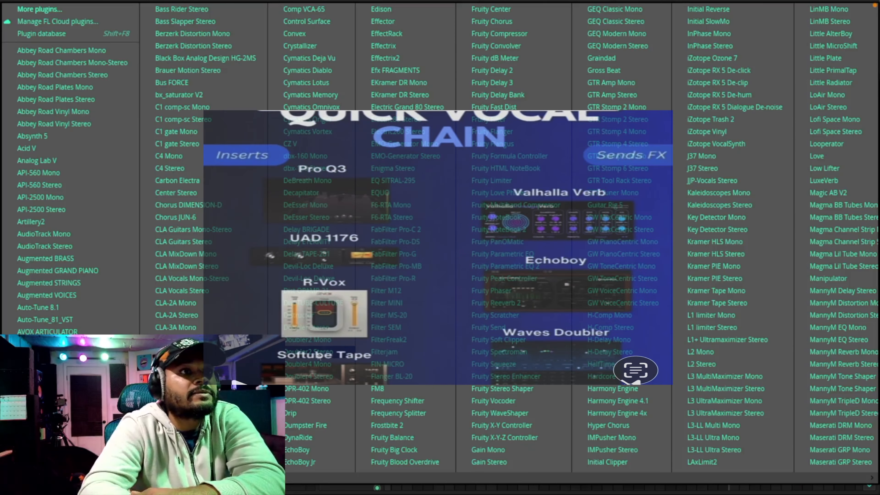
pyautogui.click(314, 353)
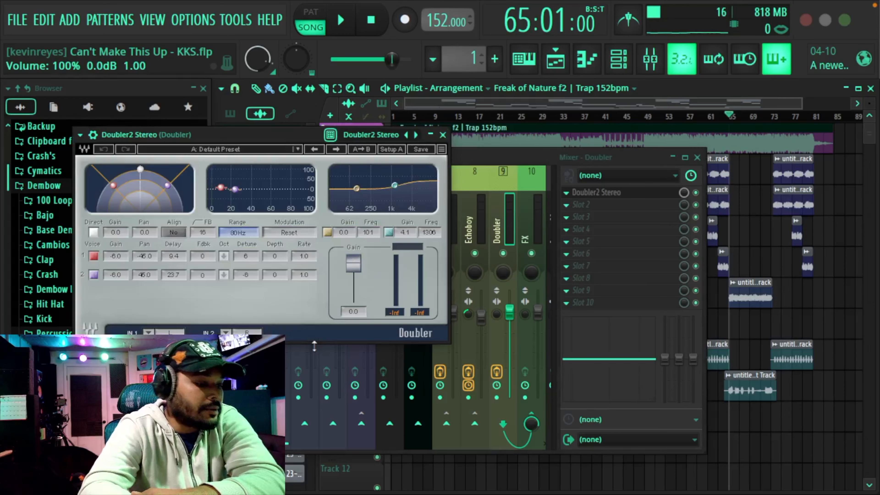
pyautogui.moveTo(478, 159); pyautogui.dragTo(564, 132)
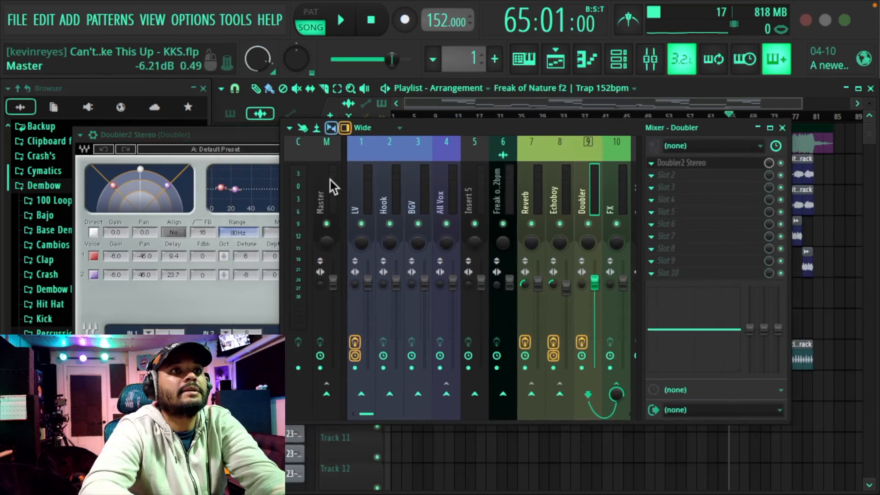
pyautogui.click(588, 394)
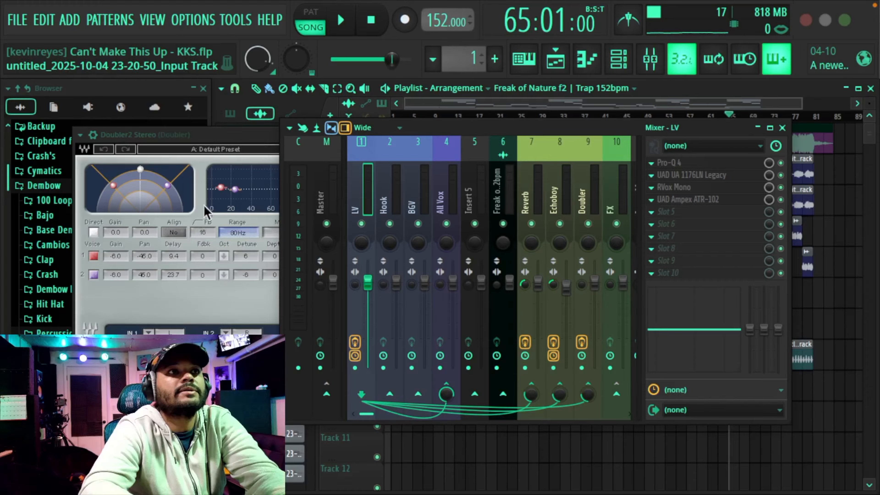
# During playback, switch Doubler2 Stereo to the Doubler Full Reset preset, close the plugin and stop playback
pyautogui.press('space')
pyautogui.moveTo(240, 138); pyautogui.dragTo(214, 121)
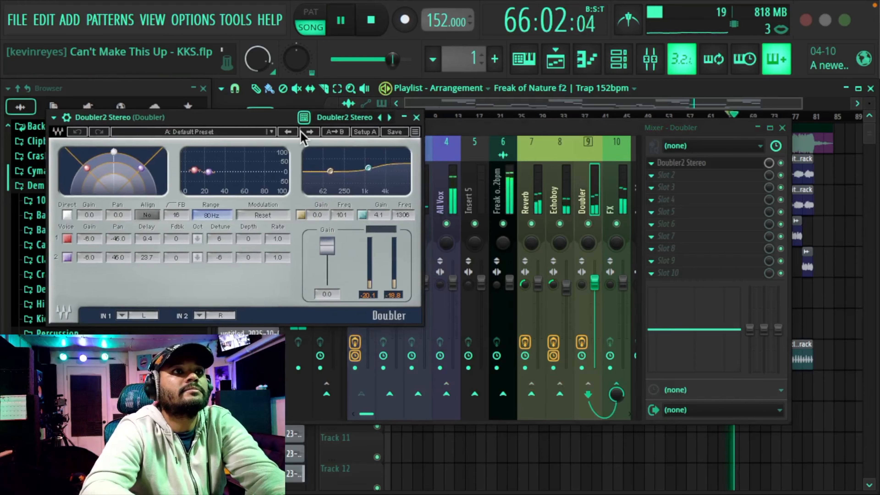
pyautogui.click(308, 132)
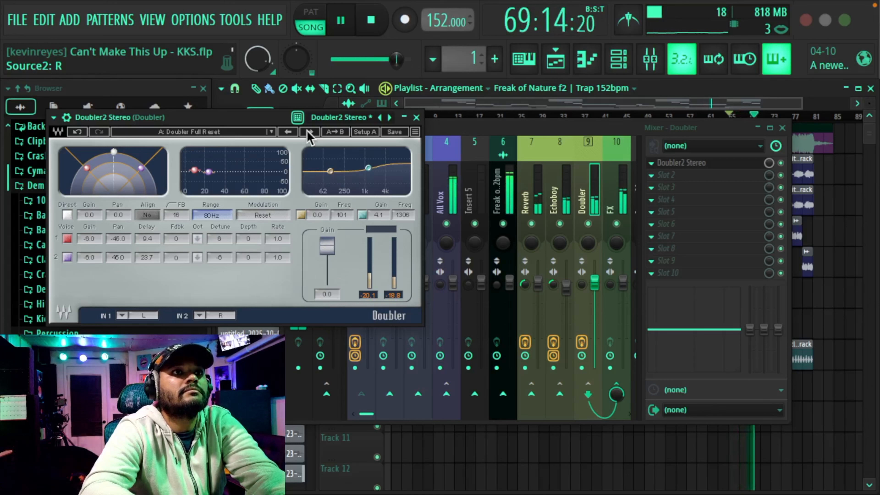
pyautogui.click(417, 117)
pyautogui.press('space')
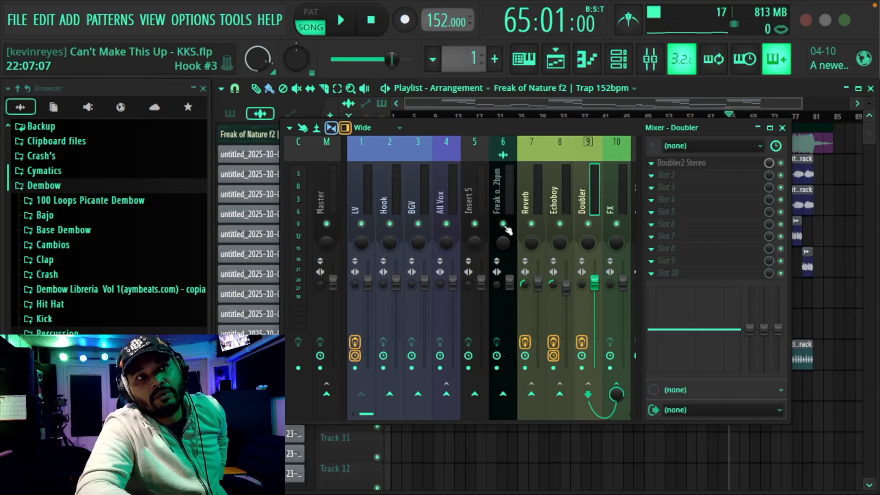
# Play the song and bypass the LV track's effect slots to hear the vocal without its inserts
pyautogui.press('space')
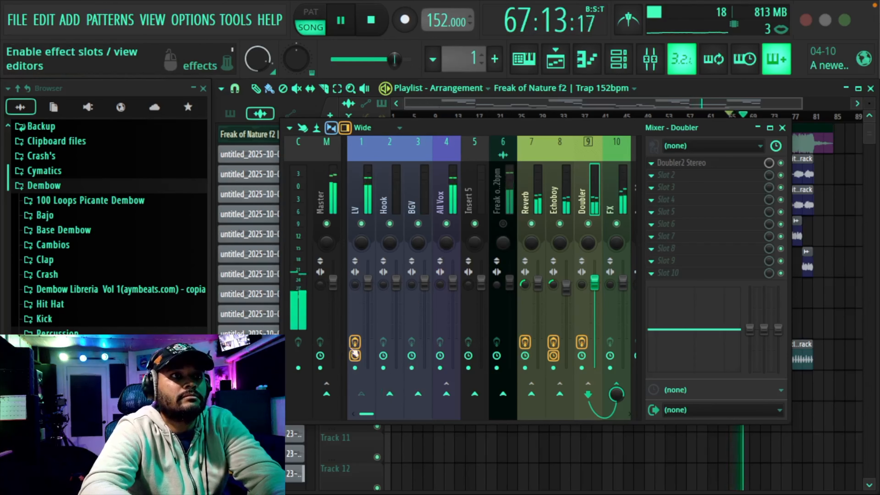
pyautogui.click(355, 342)
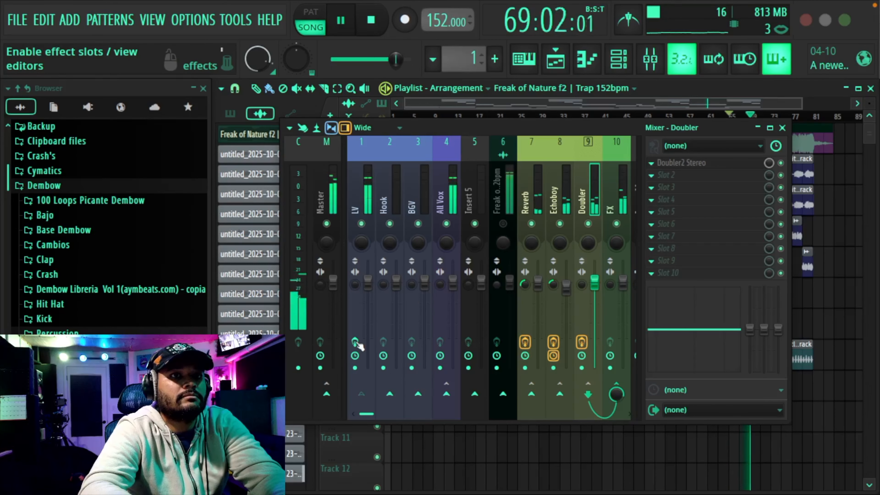
pyautogui.press('space')
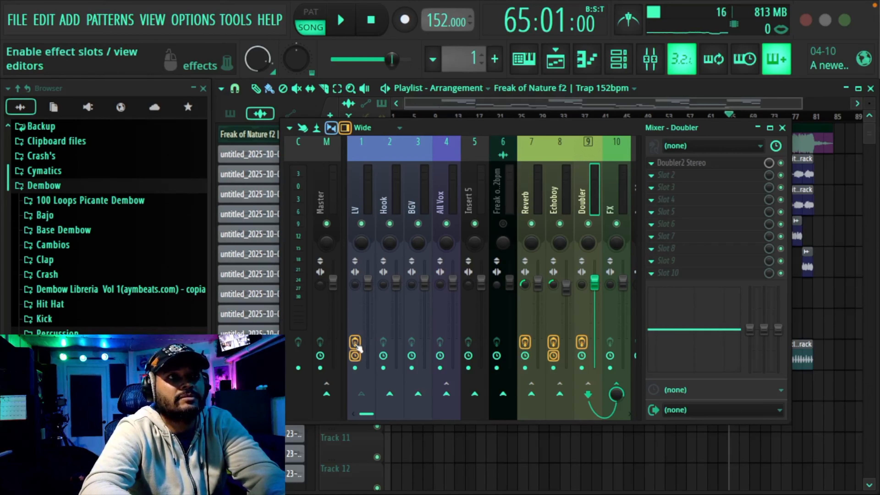
# Compare the vocal during playback with FX only, with both FX and LV inserts, and with the FX track muted and LV inserts off
pyautogui.press('space')
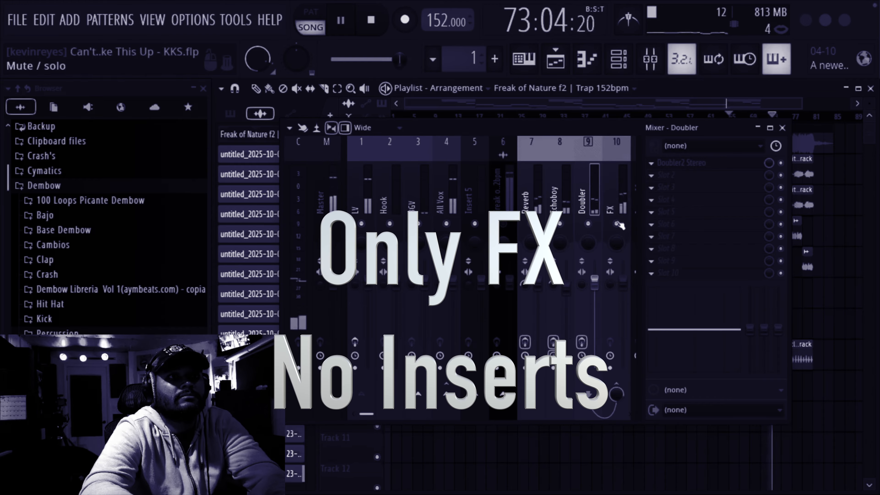
pyautogui.click(354, 342)
pyautogui.click(355, 354)
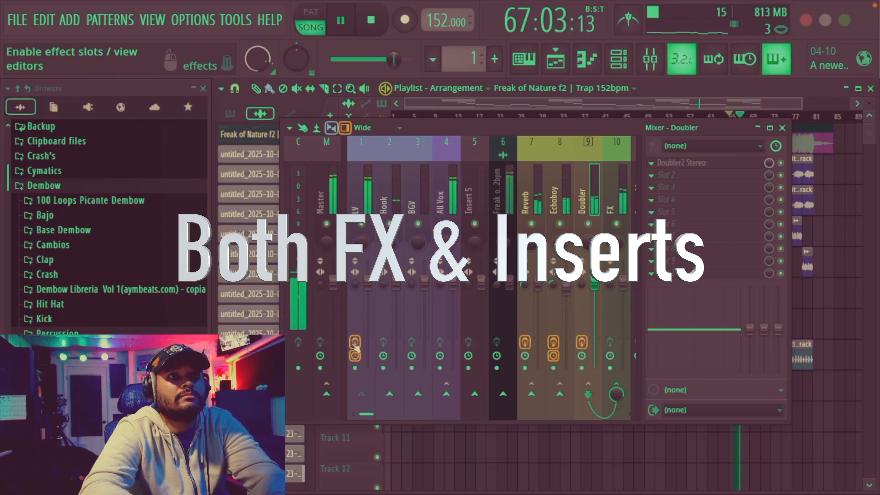
pyautogui.click(357, 342)
pyautogui.click(617, 224)
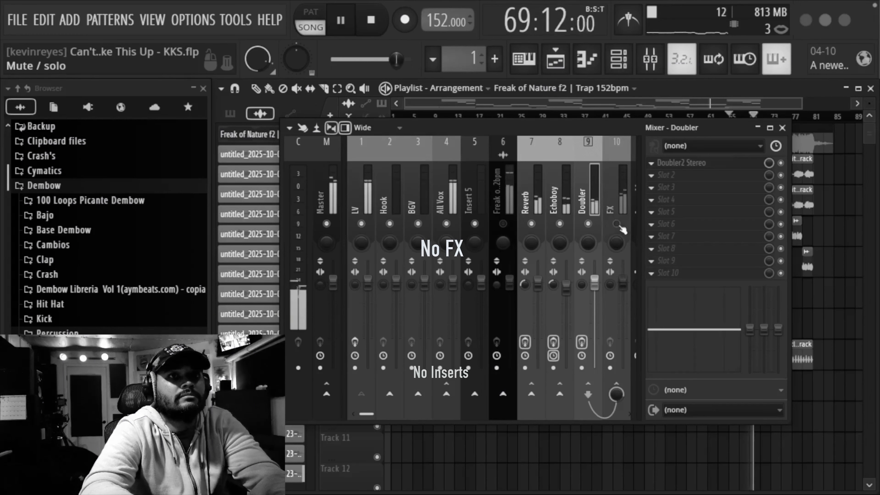
pyautogui.click(356, 352)
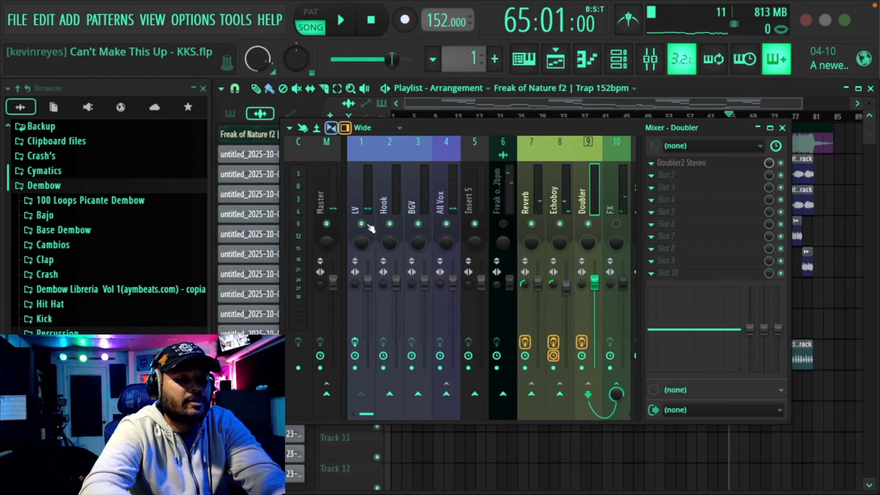
# Solo the LV mixer track, start playback and close the mixer to reveal the playlist
pyautogui.rightClick(361, 224)
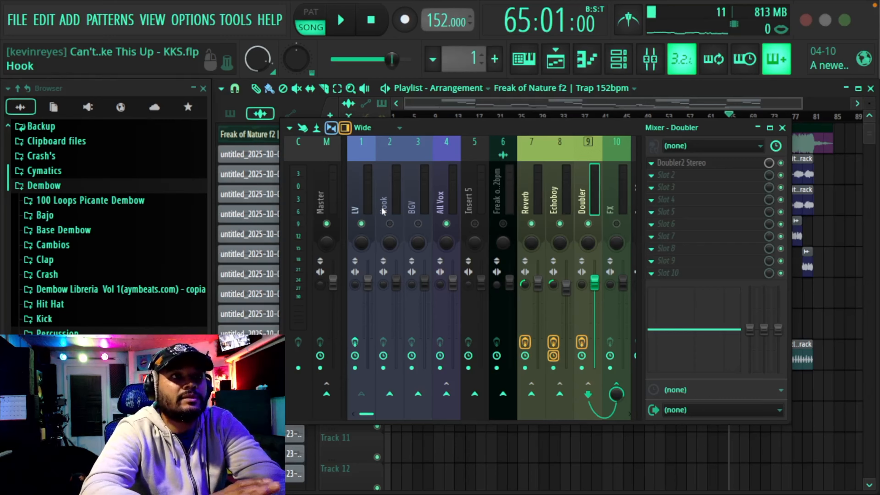
pyautogui.press('space')
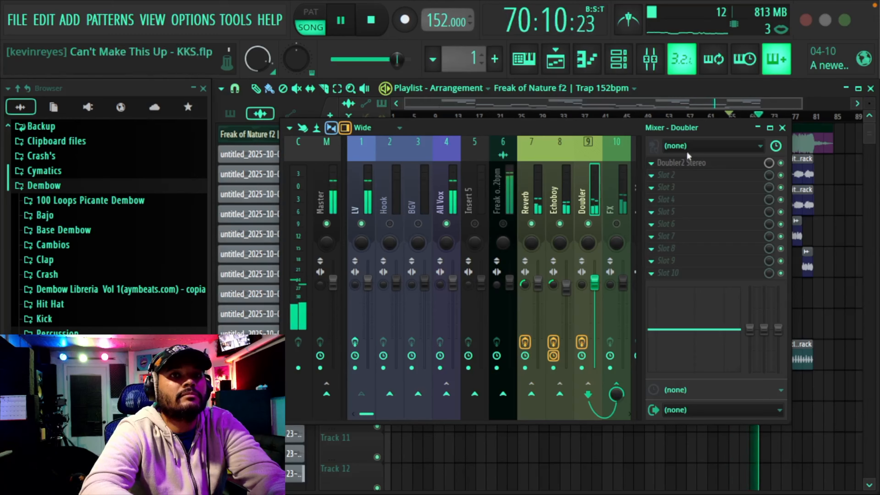
pyautogui.click(783, 128)
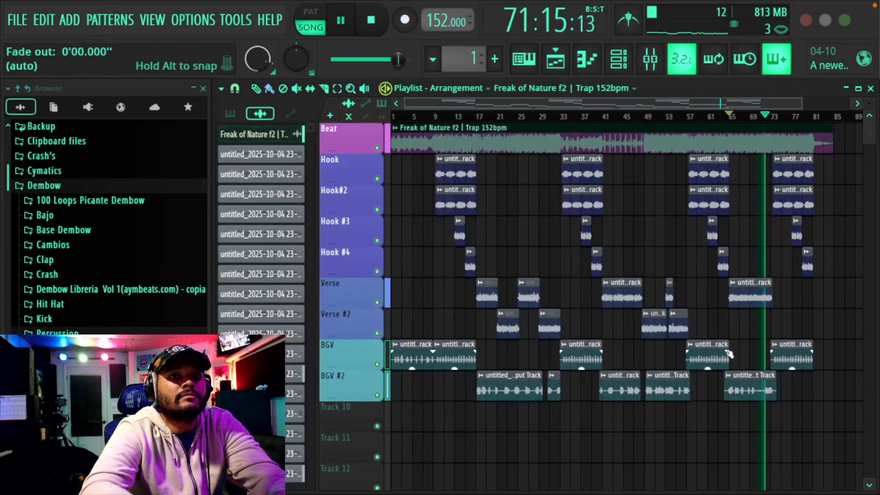
# Route the last audio clip on BGV #2 to mixer track 3 (BGV) and stop playback
pyautogui.doubleClick(752, 391)
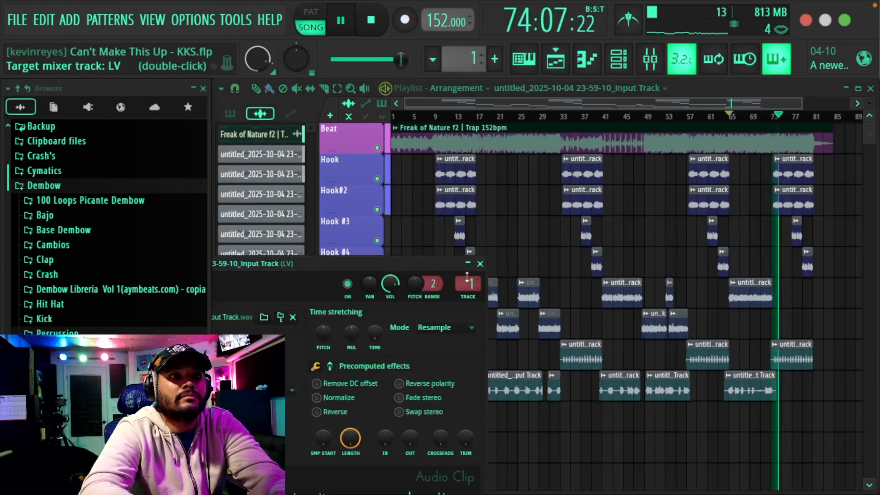
pyautogui.scroll(1, 468, 280)
pyautogui.scroll(1, 468, 279)
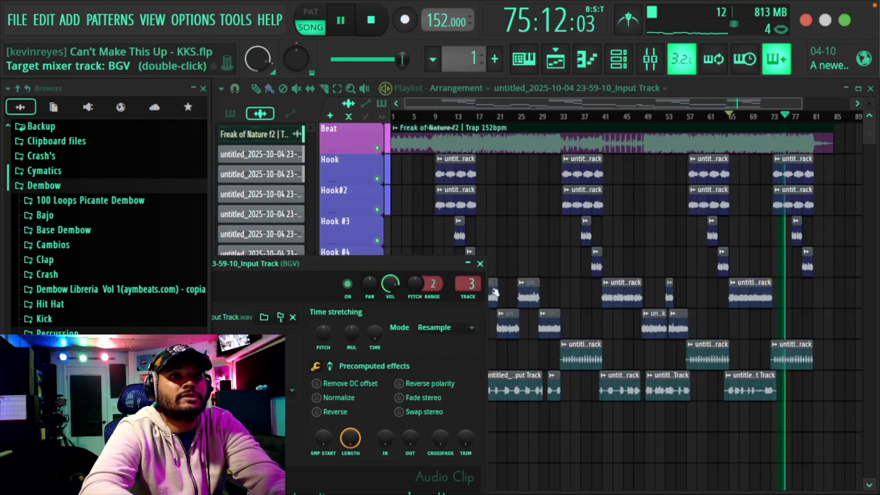
pyautogui.press('space')
# Check the mixer track assignment of the other clips on BGV and BGV #2, closing the clip settings
pyautogui.doubleClick(705, 355)
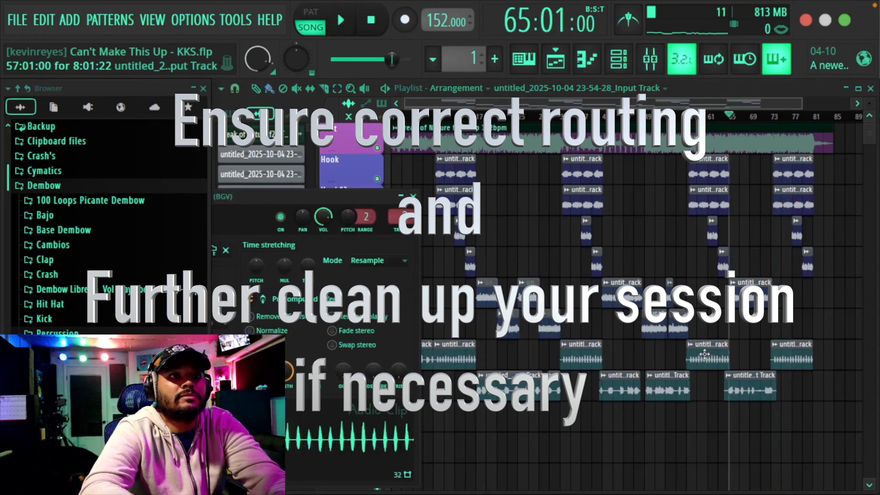
pyautogui.doubleClick(675, 382)
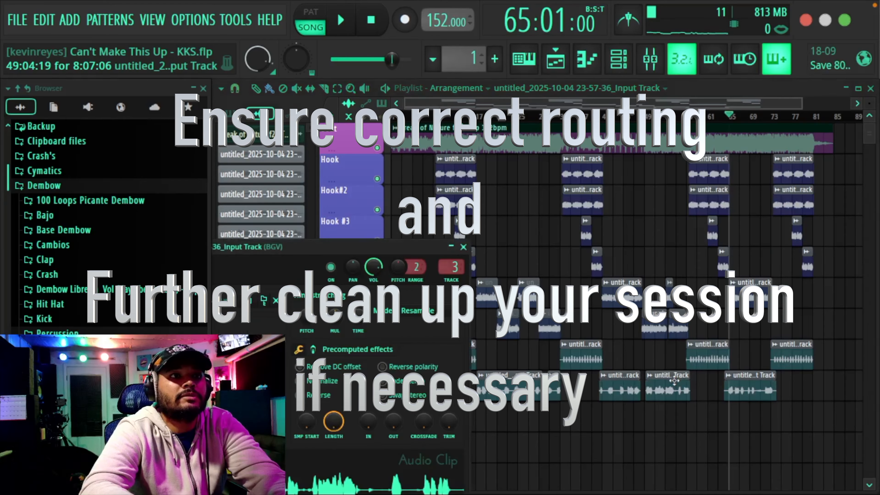
pyautogui.doubleClick(608, 383)
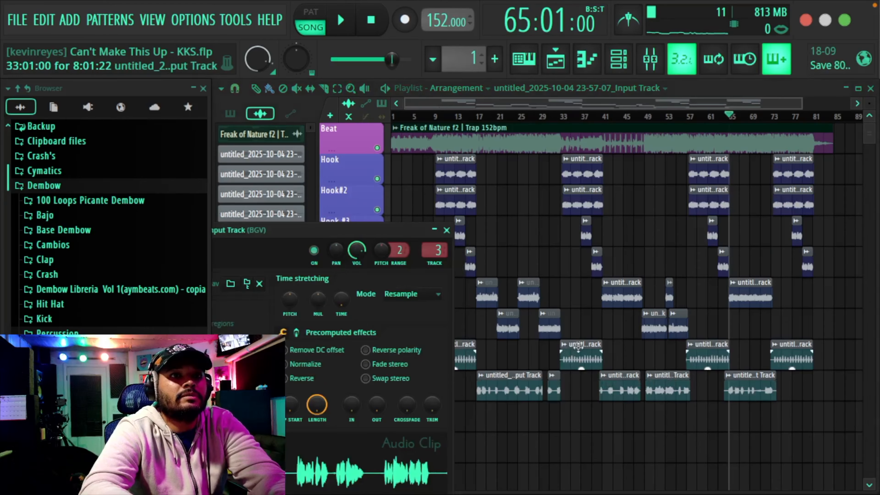
pyautogui.doubleClick(574, 350)
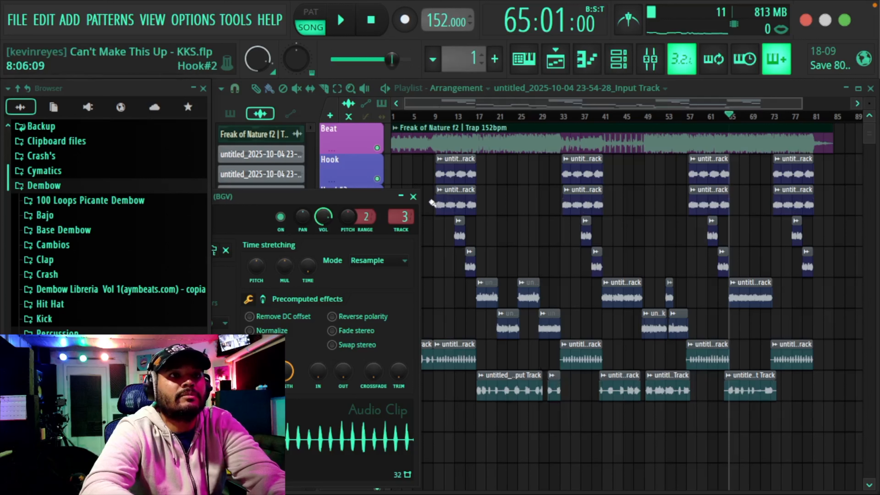
pyautogui.click(415, 199)
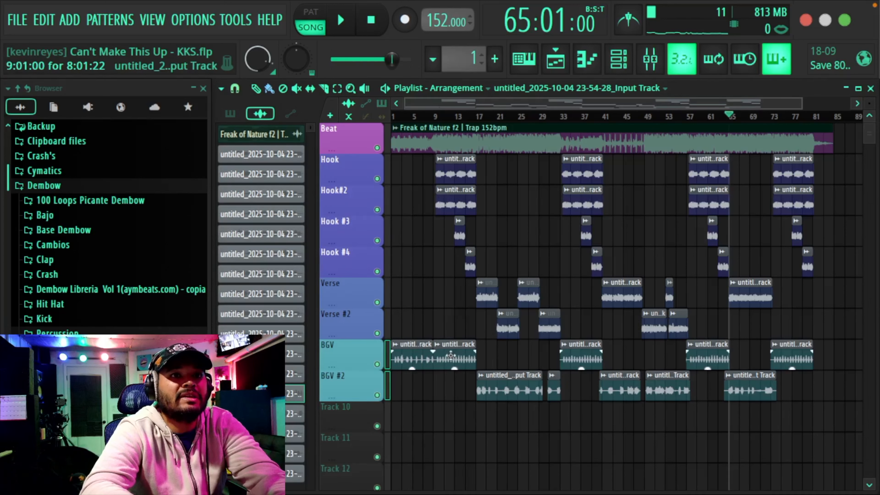
pyautogui.doubleClick(449, 351)
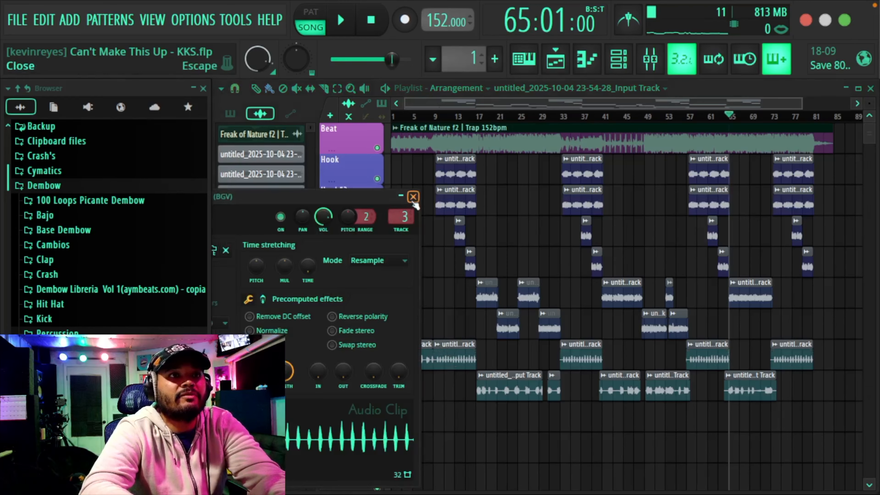
pyautogui.click(416, 200)
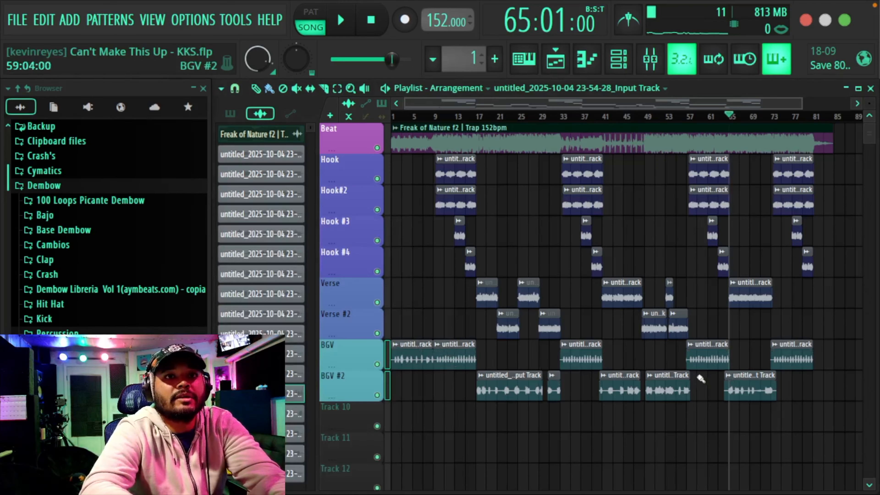
# Trim the starts of all BGV clips together and tighten both ends of the last BGV #2 clip
pyautogui.click(388, 360)
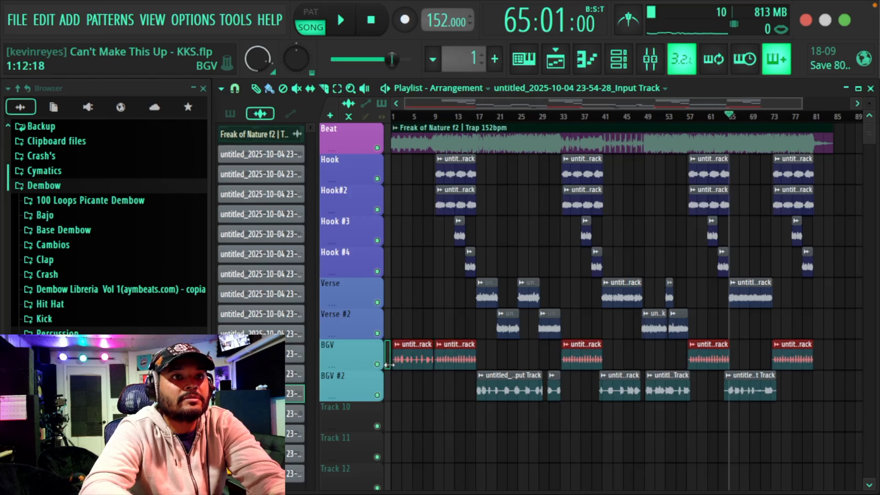
pyautogui.moveTo(388, 364); pyautogui.dragTo(390, 370)
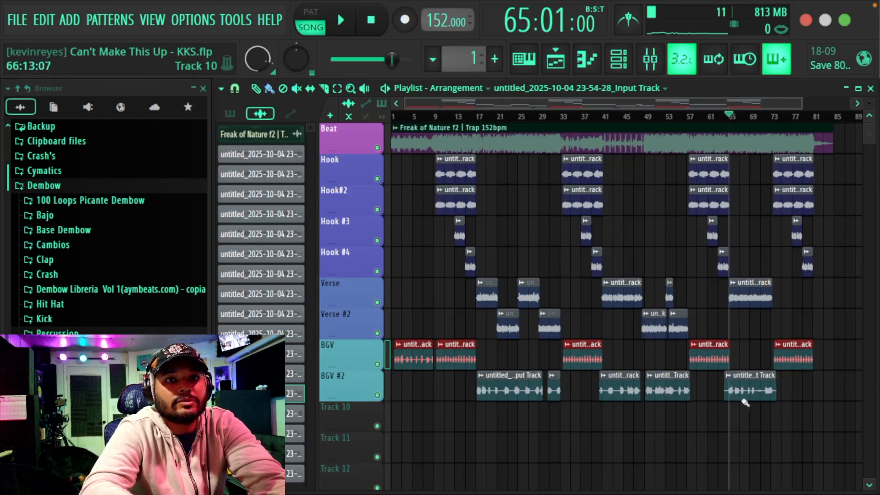
pyautogui.keyDown('ctrl'); pyautogui.click(792, 397); pyautogui.keyUp('ctrl')
pyautogui.moveTo(769, 396); pyautogui.dragTo(729, 397)
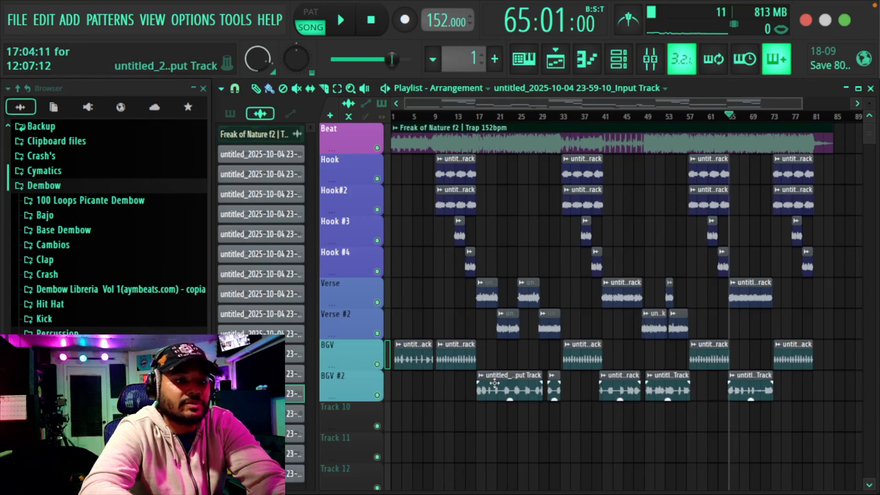
# Slice the first BGV clip, before bar 9, in the gaps between its vocal phrases
pyautogui.scroll(1, 427, 121)
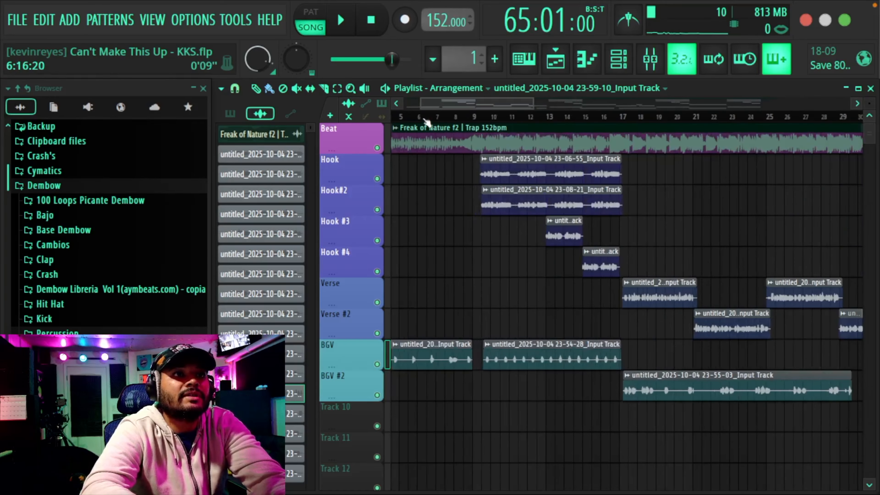
pyautogui.moveTo(481, 109); pyautogui.dragTo(466, 109)
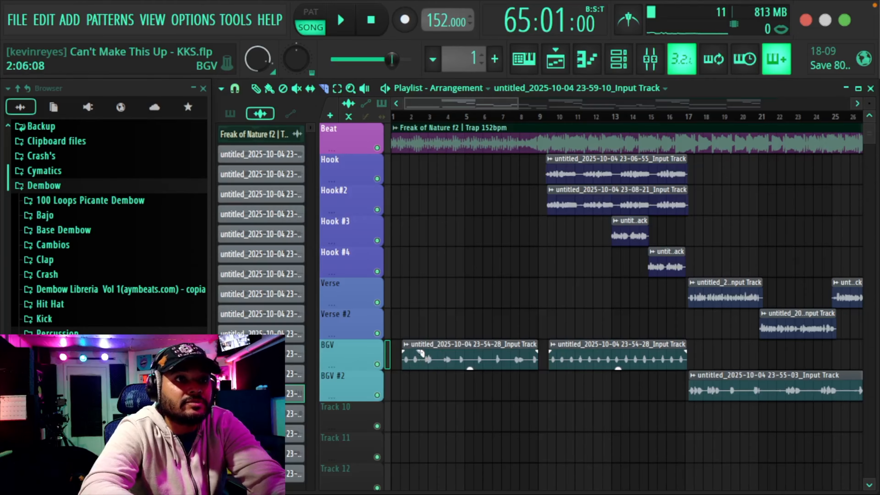
pyautogui.moveTo(419, 376); pyautogui.dragTo(419, 378)
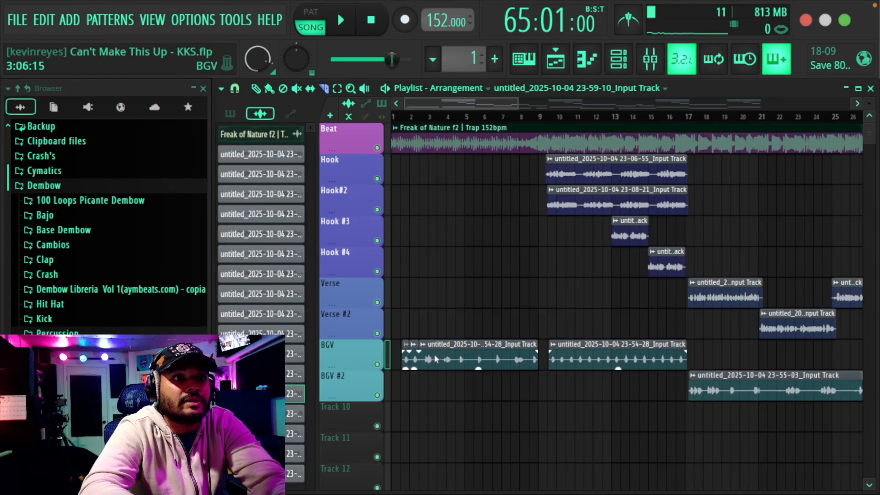
pyautogui.moveTo(437, 377); pyautogui.dragTo(437, 379)
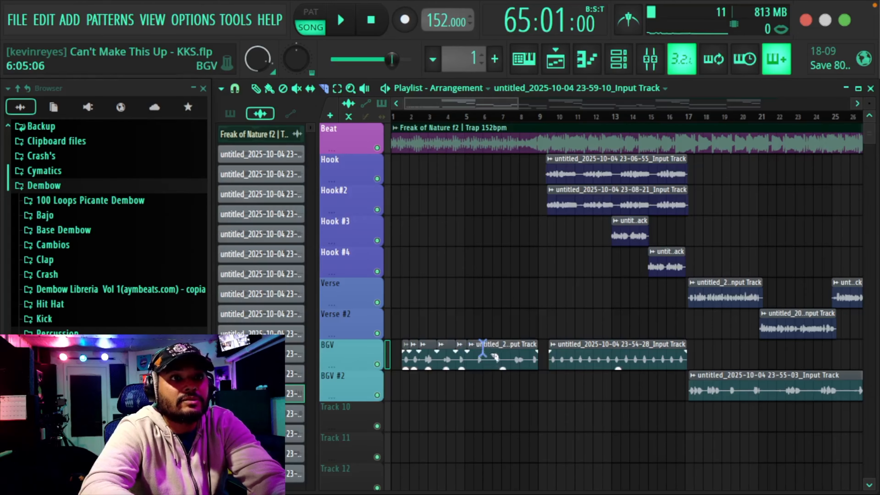
pyautogui.moveTo(484, 357); pyautogui.dragTo(483, 358)
pyautogui.moveTo(501, 348); pyautogui.dragTo(530, 374)
# Slice the second BGV clip, between bars 9 and 17, in the gaps between its repeated ad-libs
pyautogui.moveTo(557, 350)
pyautogui.mouseDown()
pyautogui.moveTo(556, 364)
pyautogui.moveTo(565, 363)
pyautogui.mouseUp()
pyautogui.moveTo(575, 351)
pyautogui.mouseDown()
pyautogui.moveTo(575, 364)
pyautogui.moveTo(583, 362)
pyautogui.mouseUp()
pyautogui.moveTo(592, 350); pyautogui.dragTo(602, 364)
pyautogui.moveTo(611, 351); pyautogui.dragTo(611, 364)
pyautogui.moveTo(620, 351)
pyautogui.mouseDown()
pyautogui.moveTo(621, 364)
pyautogui.moveTo(630, 364)
pyautogui.mouseUp()
pyautogui.moveTo(639, 351); pyautogui.dragTo(639, 363)
pyautogui.moveTo(648, 350); pyautogui.dragTo(649, 362)
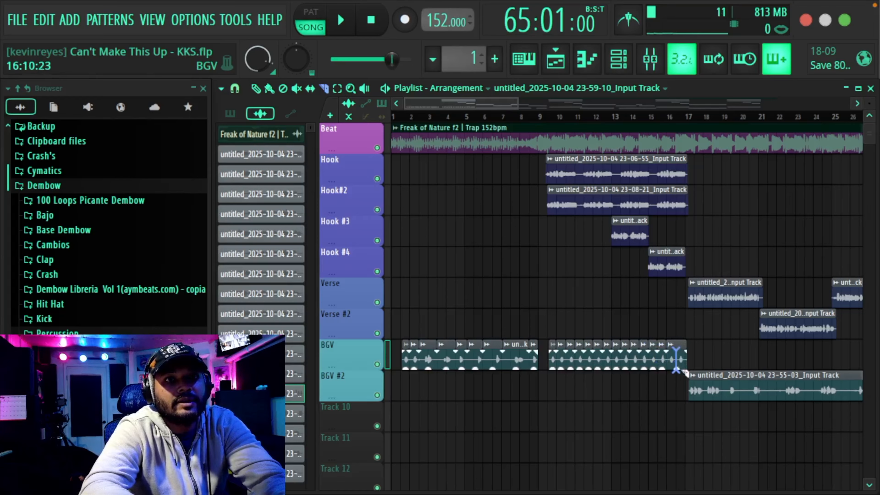
# Select the slices of the second BGV clip, trim the silence from their starts and ends together, and deselect them
pyautogui.press('b')
pyautogui.moveTo(694, 357); pyautogui.dragTo(545, 333)
pyautogui.scroll(5, 561, 120)
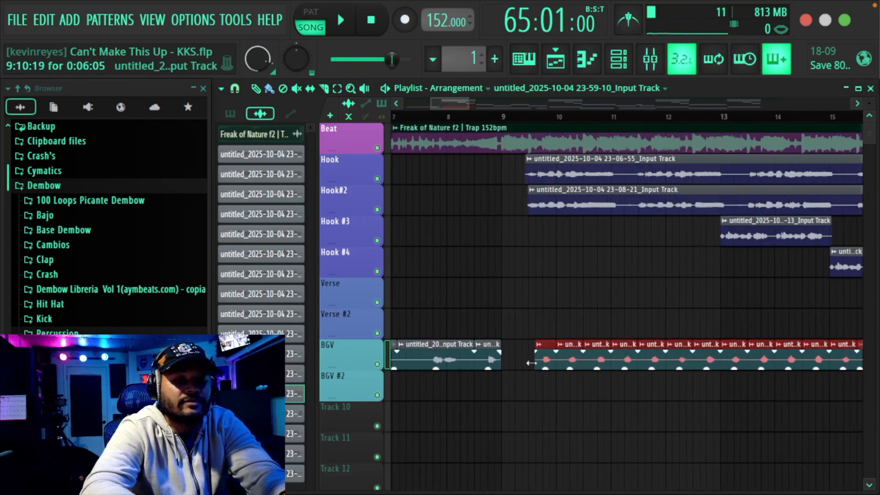
pyautogui.moveTo(531, 362); pyautogui.dragTo(537, 370)
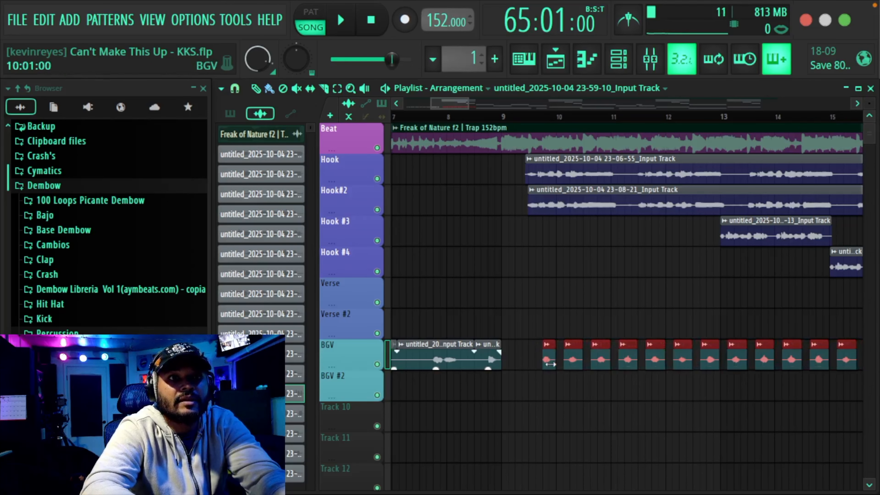
pyautogui.moveTo(548, 369); pyautogui.dragTo(561, 369)
pyautogui.press('super+d')
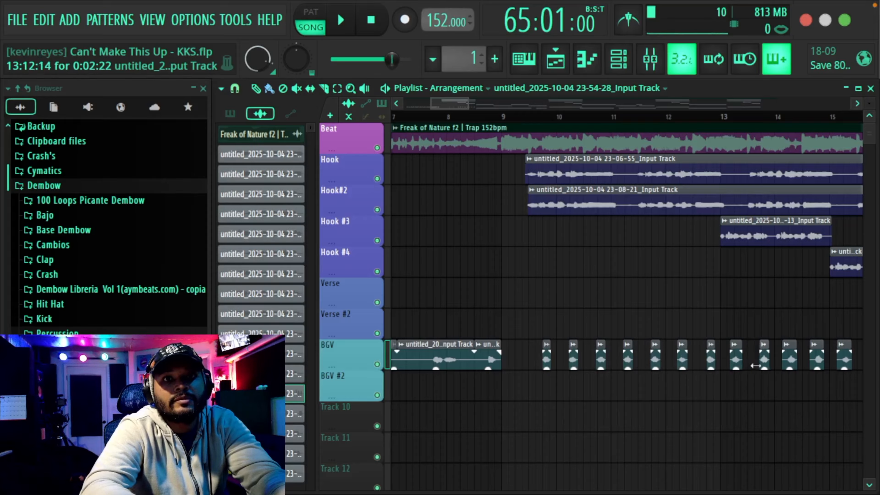
# Delete the three unsliced BGV clips under the second, third and fourth hooks
pyautogui.moveTo(462, 105); pyautogui.dragTo(481, 107)
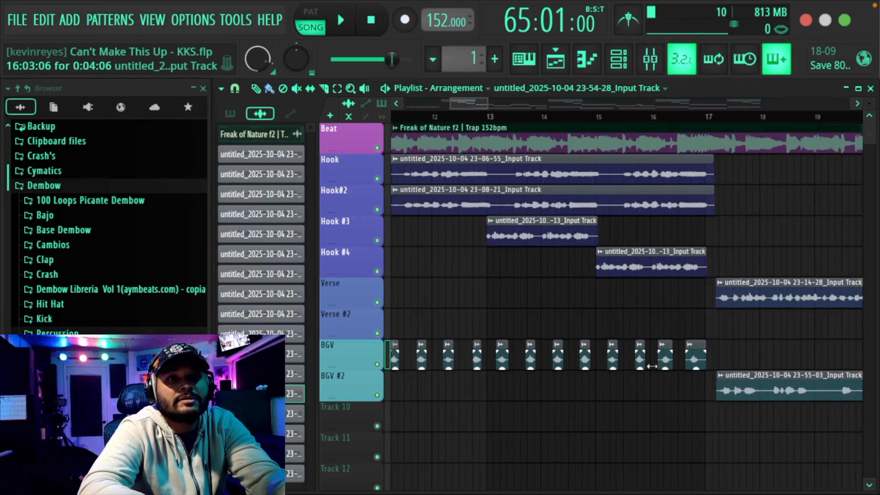
pyautogui.scroll(-5, 553, 118)
pyautogui.scroll(-3, 554, 119)
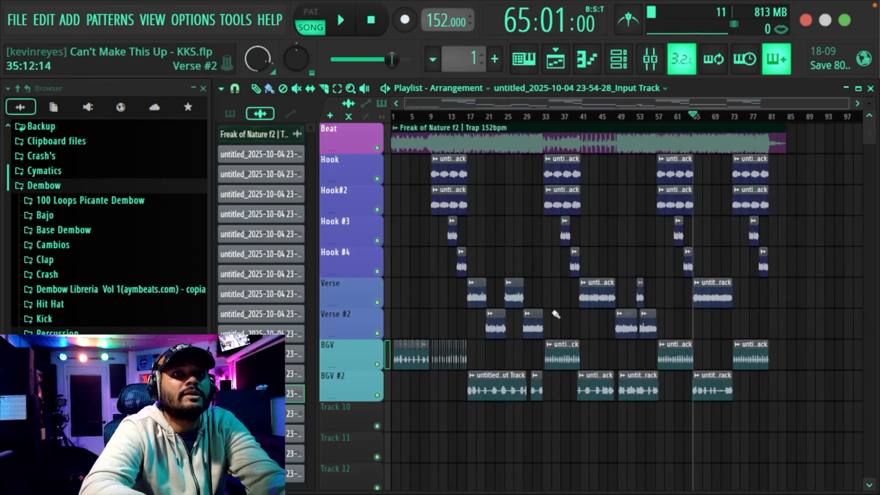
pyautogui.rightClick(561, 359)
pyautogui.rightClick(672, 359)
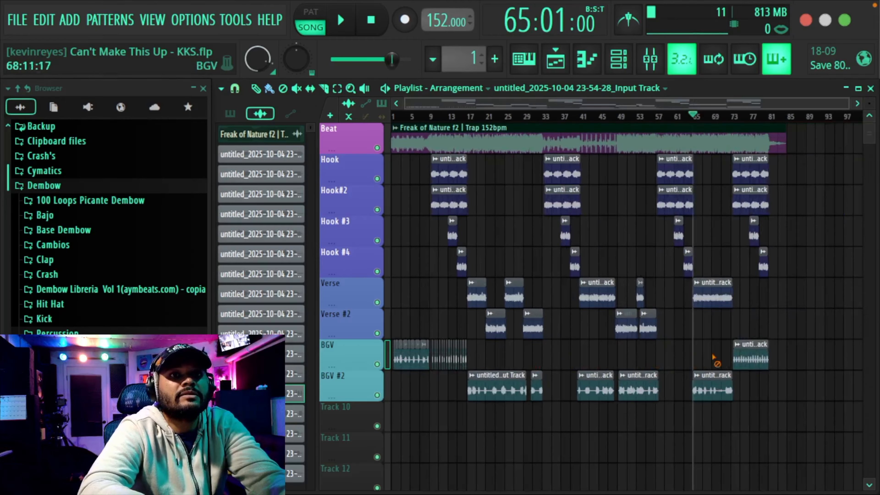
pyautogui.rightClick(748, 359)
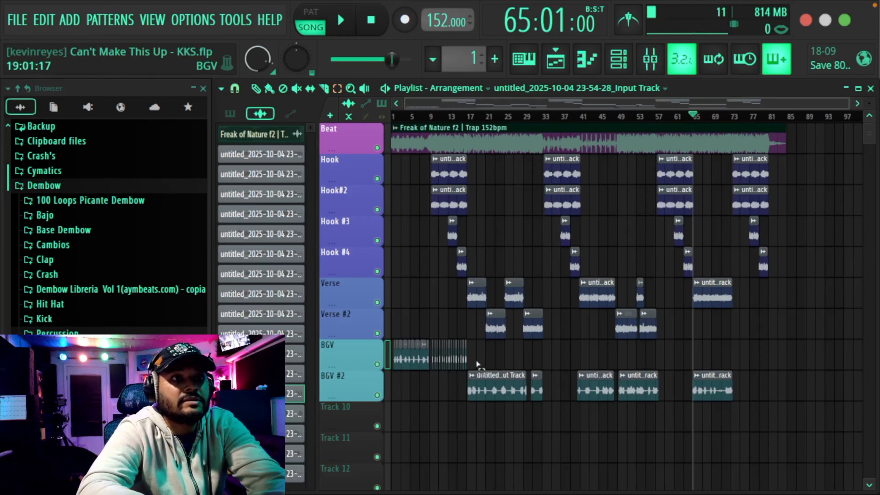
# Select the trimmed BGV slices between bars 9 and 17 and copy them under the second, third and fourth hooks
pyautogui.moveTo(477, 364); pyautogui.dragTo(462, 357)
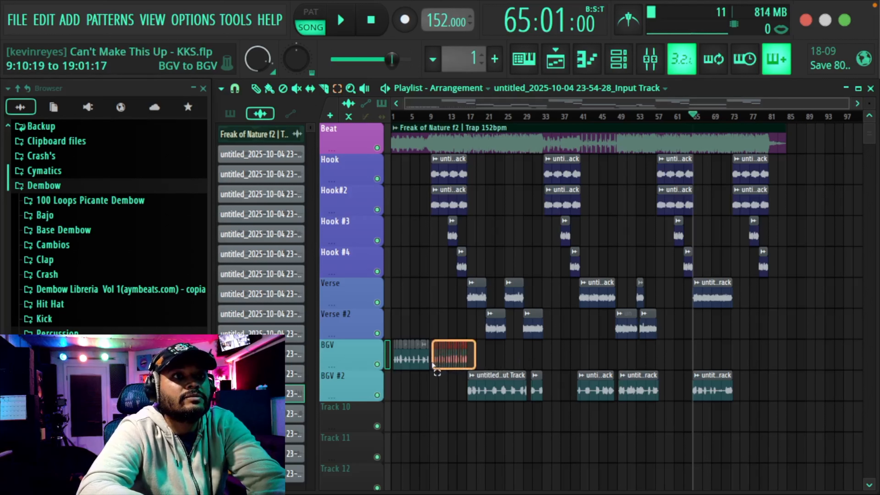
pyautogui.moveTo(432, 364); pyautogui.dragTo(432, 364)
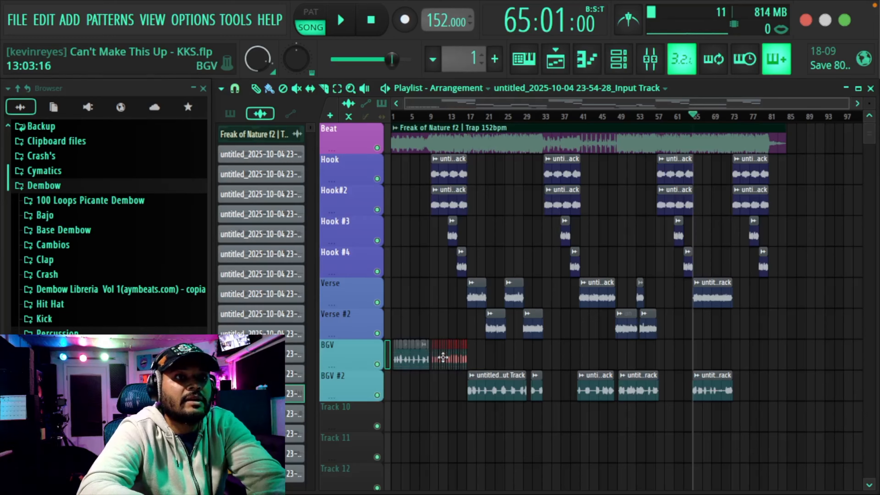
pyautogui.moveTo(479, 359); pyautogui.dragTo(742, 359)
# Trim the silence between the slices of the first BGV clip, before bar 9
pyautogui.scroll(5, 405, 117)
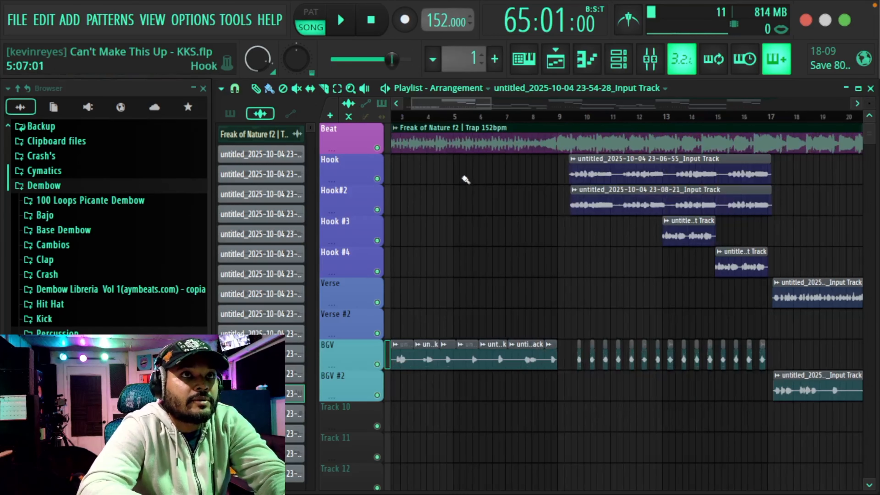
pyautogui.moveTo(484, 103); pyautogui.dragTo(466, 104)
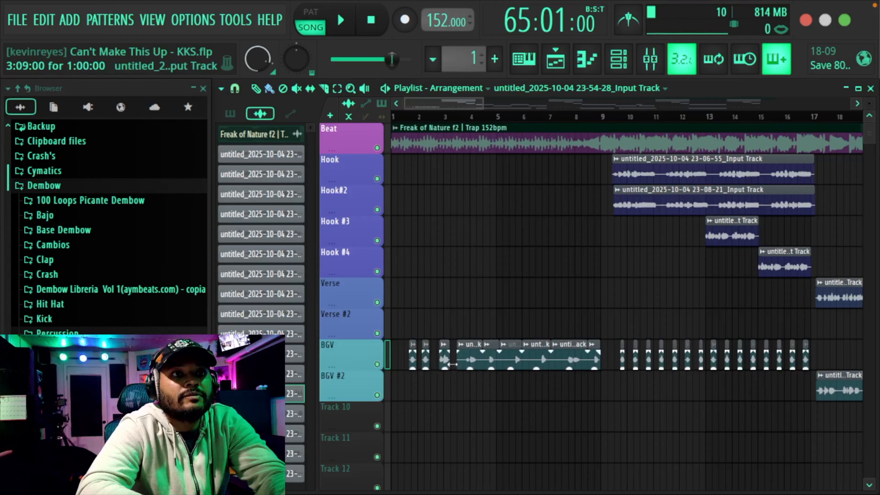
pyautogui.moveTo(453, 365); pyautogui.dragTo(461, 364)
pyautogui.moveTo(482, 364)
pyautogui.mouseDown()
pyautogui.moveTo(514, 364)
pyautogui.moveTo(494, 365)
pyautogui.mouseUp()
pyautogui.moveTo(523, 364); pyautogui.dragTo(593, 365)
# Slice the BGV #2 clips between bars 17 and 33 in the gaps between their phrases
pyautogui.moveTo(465, 105); pyautogui.dragTo(534, 108)
pyautogui.press('c')
pyautogui.moveTo(447, 375)
pyautogui.mouseDown()
pyautogui.moveTo(442, 400)
pyautogui.moveTo(471, 399)
pyautogui.mouseUp()
pyautogui.moveTo(501, 376); pyautogui.dragTo(500, 399)
pyautogui.moveTo(540, 376); pyautogui.dragTo(538, 399)
pyautogui.moveTo(594, 376); pyautogui.dragTo(594, 400)
pyautogui.moveTo(643, 375); pyautogui.dragTo(641, 399)
pyautogui.moveTo(696, 376); pyautogui.dragTo(694, 399)
pyautogui.moveTo(729, 376); pyautogui.dragTo(727, 400)
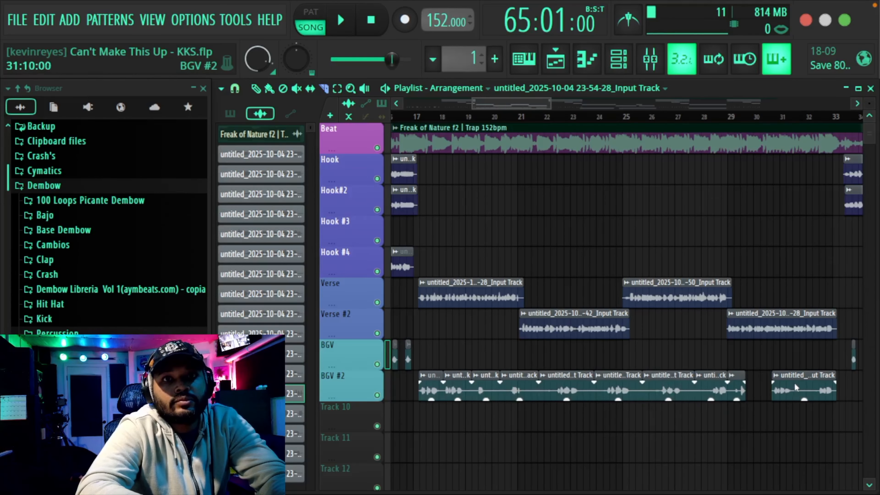
pyautogui.moveTo(801, 376); pyautogui.dragTo(800, 400)
# Trim the silence from the edges of the BGV #2 slices between bars 17 and 33
pyautogui.moveTo(464, 394); pyautogui.dragTo(457, 394)
pyautogui.moveTo(498, 398); pyautogui.dragTo(485, 398)
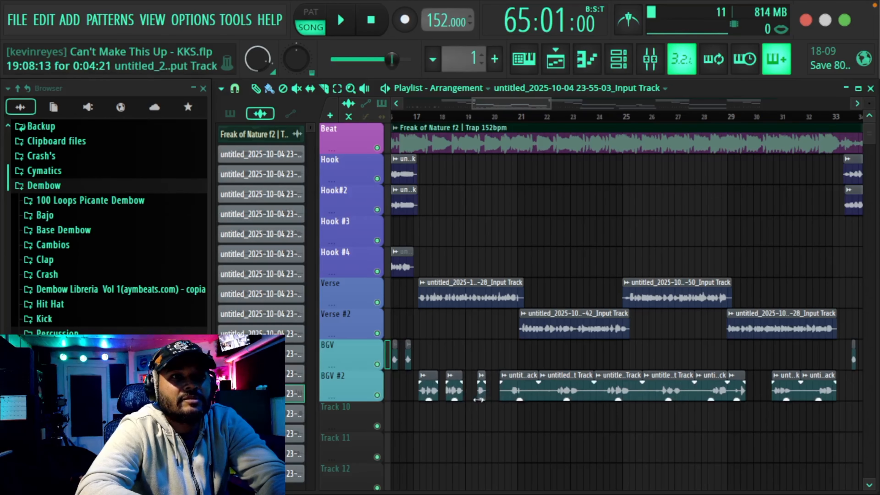
pyautogui.moveTo(539, 389); pyautogui.dragTo(555, 389)
pyautogui.moveTo(539, 398); pyautogui.dragTo(526, 398)
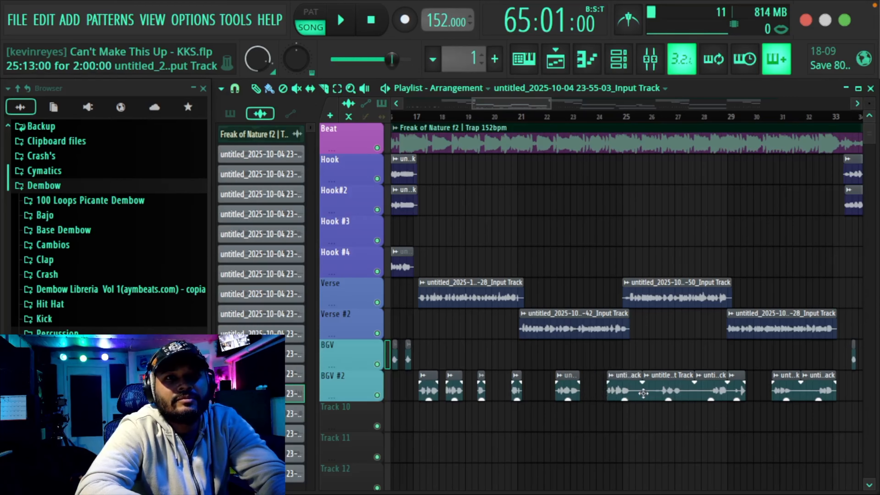
pyautogui.moveTo(643, 397); pyautogui.dragTo(661, 397)
pyautogui.moveTo(694, 398); pyautogui.dragTo(680, 398)
pyautogui.moveTo(695, 398); pyautogui.dragTo(734, 398)
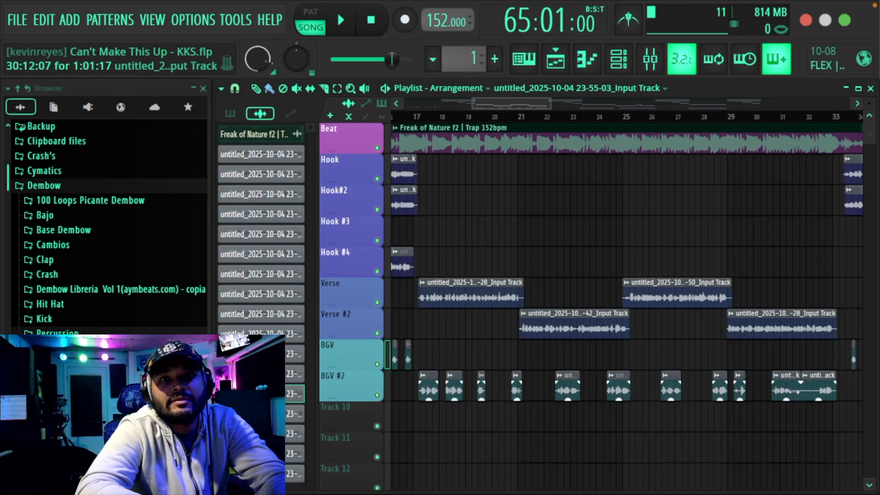
pyautogui.moveTo(800, 399); pyautogui.dragTo(791, 399)
pyautogui.moveTo(800, 399); pyautogui.dragTo(816, 398)
# Trim the silence around the BGV #2 slices between bars 40 and 57
pyautogui.hscroll(4, 628, 395)
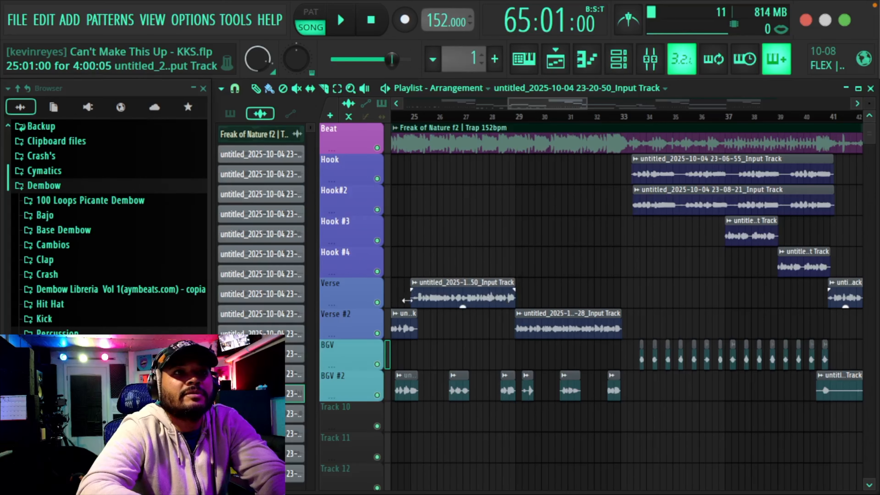
pyautogui.moveTo(537, 103); pyautogui.dragTo(604, 102)
pyautogui.moveTo(701, 397); pyautogui.dragTo(659, 398)
pyautogui.moveTo(626, 397); pyautogui.dragTo(618, 398)
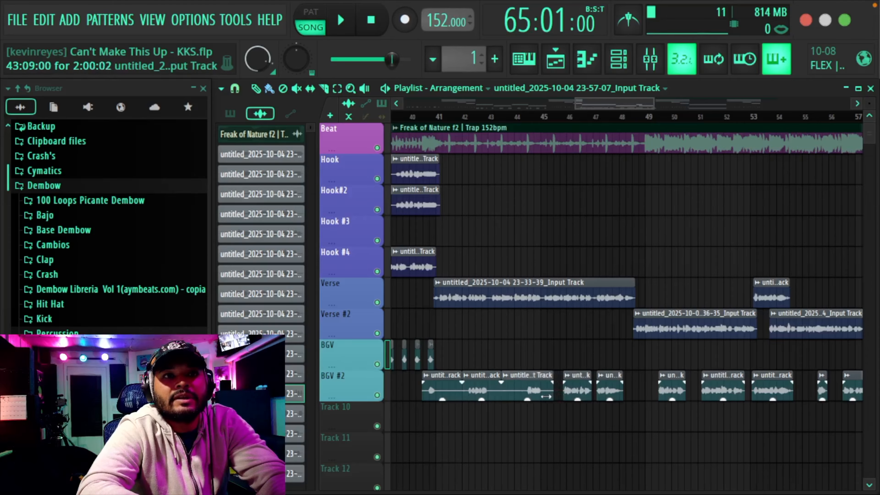
pyautogui.moveTo(497, 398); pyautogui.dragTo(484, 398)
pyautogui.moveTo(505, 397); pyautogui.dragTo(529, 397)
pyautogui.moveTo(458, 396); pyautogui.dragTo(433, 396)
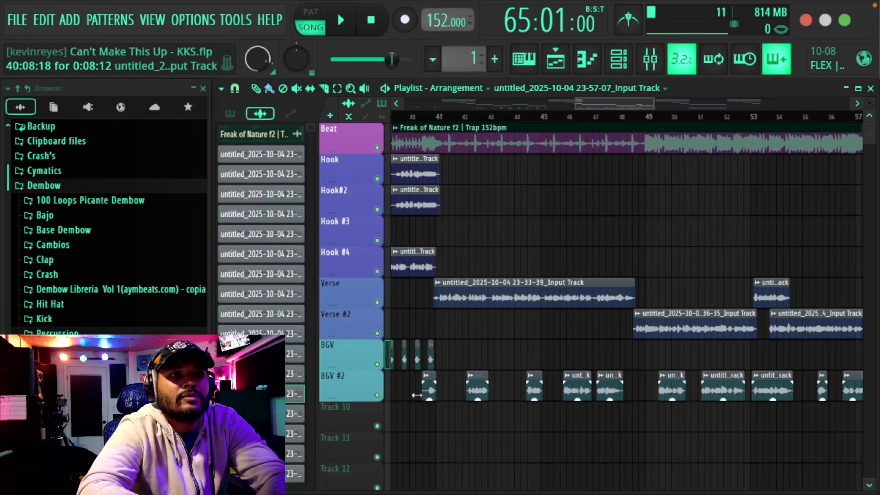
# Trim the silence around the BGV #2 slices between bars 65 and 73 and from both ends of the Verse clip above them
pyautogui.hscroll(7, 416, 395)
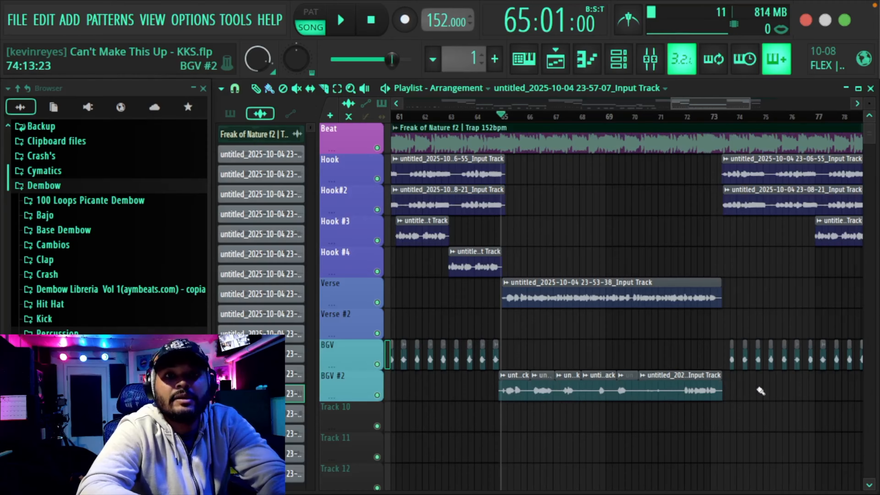
pyautogui.moveTo(721, 396); pyautogui.dragTo(716, 397)
pyautogui.moveTo(639, 397)
pyautogui.mouseDown()
pyautogui.moveTo(685, 397)
pyautogui.moveTo(626, 396)
pyautogui.mouseUp()
pyautogui.moveTo(615, 396); pyautogui.dragTo(576, 397)
pyautogui.moveTo(495, 395); pyautogui.dragTo(501, 395)
pyautogui.moveTo(576, 394); pyautogui.dragTo(573, 394)
pyautogui.moveTo(553, 394); pyautogui.dragTo(552, 395)
pyautogui.moveTo(721, 301); pyautogui.dragTo(716, 301)
pyautogui.moveTo(503, 300); pyautogui.dragTo(507, 300)
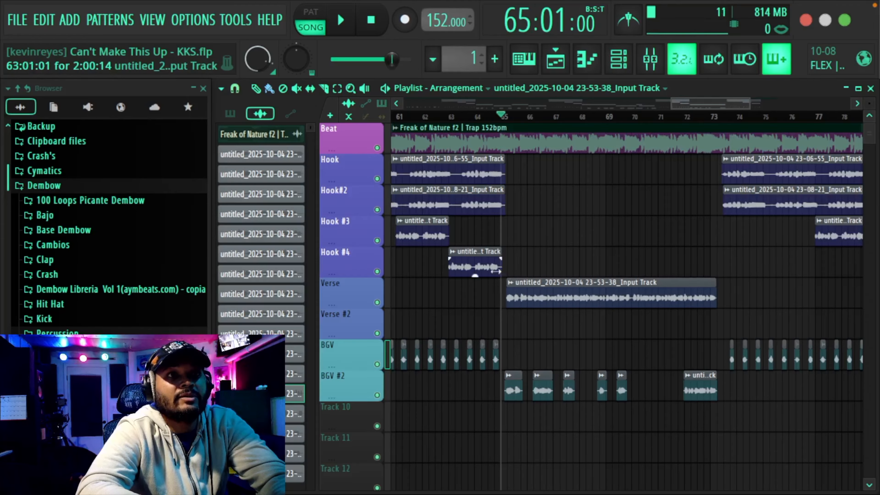
# Slice the first hook's clips on the Hook, Hook#2 and Hook #3 tracks in the gaps between phrases
pyautogui.scroll(-5, 600, 122)
pyautogui.scroll(8, 472, 122)
pyautogui.press('c')
pyautogui.moveTo(581, 173); pyautogui.dragTo(581, 203)
pyautogui.moveTo(695, 172); pyautogui.dragTo(695, 205)
pyautogui.moveTo(810, 169); pyautogui.dragTo(813, 218)
pyautogui.moveTo(743, 227); pyautogui.dragTo(743, 244)
# Split the first hook's Hook #4 clip and trim the silence around the hook slices between bars 14 and 17
pyautogui.moveTo(456, 100); pyautogui.dragTo(477, 102)
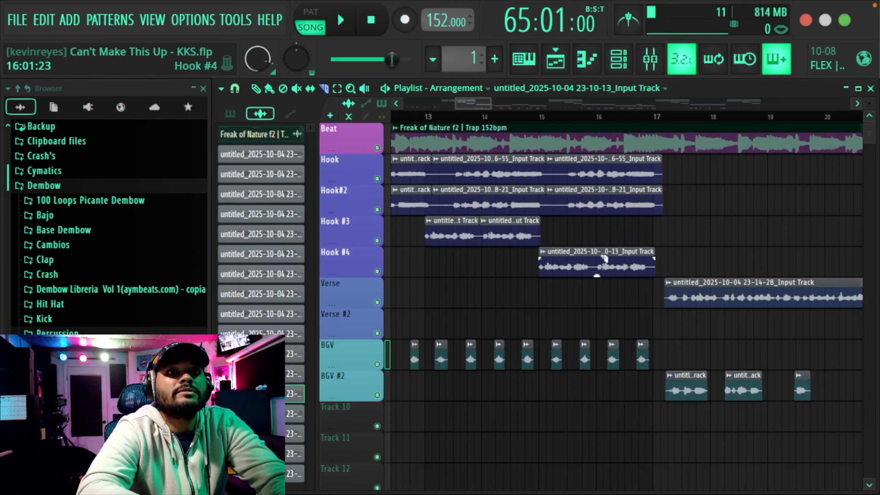
pyautogui.moveTo(653, 272); pyautogui.dragTo(588, 271)
pyautogui.moveTo(660, 206); pyautogui.dragTo(655, 205)
pyautogui.moveTo(660, 179); pyautogui.dragTo(654, 179)
pyautogui.moveTo(542, 180); pyautogui.dragTo(565, 180)
pyautogui.moveTo(545, 210); pyautogui.dragTo(534, 207)
pyautogui.moveTo(539, 239); pyautogui.dragTo(534, 240)
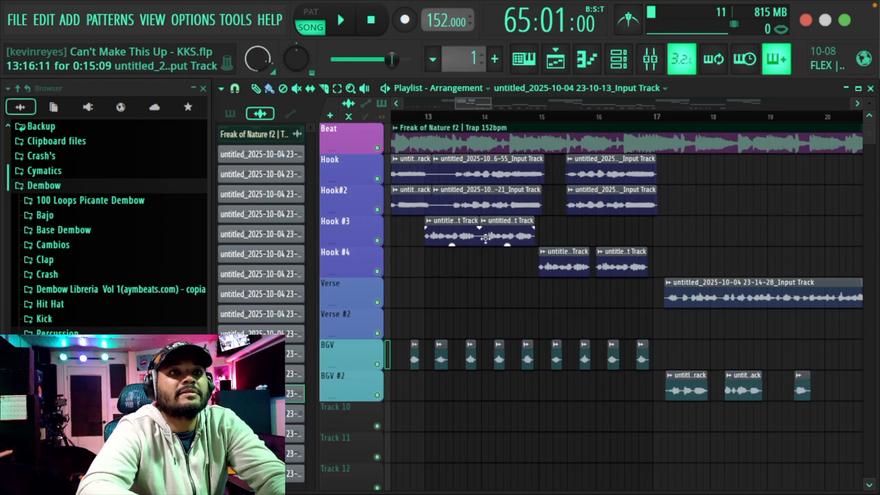
# Trim the silence between the Hook and Hook#2 slices from bar 9 to bar 14
pyautogui.moveTo(429, 210); pyautogui.dragTo(427, 210)
pyautogui.moveTo(435, 210); pyautogui.dragTo(455, 210)
pyautogui.moveTo(435, 181)
pyautogui.mouseDown()
pyautogui.moveTo(457, 182)
pyautogui.moveTo(426, 181)
pyautogui.mouseUp()
pyautogui.moveTo(467, 104); pyautogui.dragTo(448, 104)
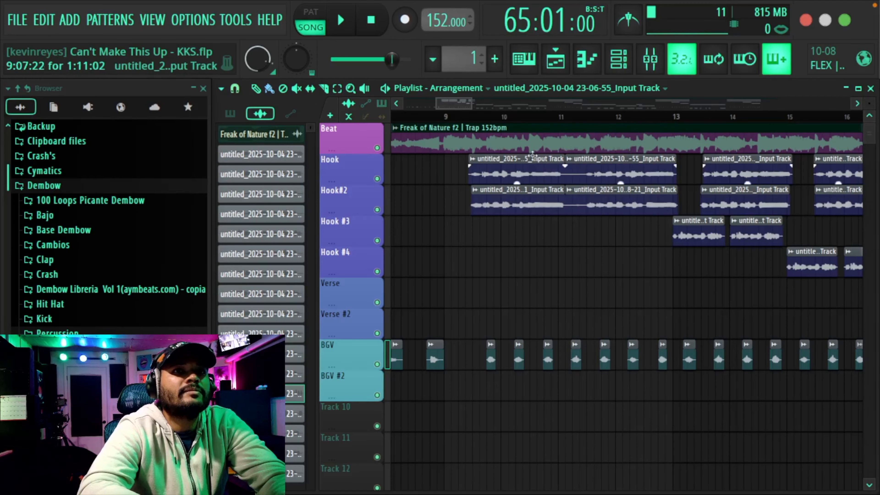
pyautogui.moveTo(567, 180); pyautogui.dragTo(588, 180)
pyautogui.moveTo(567, 210); pyautogui.dragTo(588, 210)
# Delete the second hook's unsliced clips on all four Hook tracks and copy the first hook's slices into their place
pyautogui.moveTo(471, 103); pyautogui.dragTo(846, 103)
pyautogui.rightClick(533, 178)
pyautogui.rightClick(535, 204)
pyautogui.rightClick(543, 234)
pyautogui.rightClick(554, 263)
pyautogui.moveTo(471, 170); pyautogui.dragTo(404, 255)
pyautogui.moveTo(401, 187); pyautogui.dragTo(524, 187)
# Delete the unsliced clips of the third and fourth hooks on all four Hook tracks
pyautogui.rightClick(659, 174)
pyautogui.rightClick(657, 195)
pyautogui.rightClick(667, 230)
pyautogui.rightClick(677, 262)
pyautogui.rightClick(745, 175)
pyautogui.rightClick(745, 204)
pyautogui.rightClick(749, 232)
pyautogui.rightClick(759, 262)
# Copy the slices of the first two hooks to the third hook and beyond, and move the last set to the fourth hook
pyautogui.moveTo(583, 170); pyautogui.dragTo(397, 256)
pyautogui.moveTo(400, 208); pyautogui.dragTo(645, 210)
pyautogui.moveTo(832, 170); pyautogui.dragTo(754, 262)
pyautogui.moveTo(796, 203); pyautogui.dragTo(754, 204)
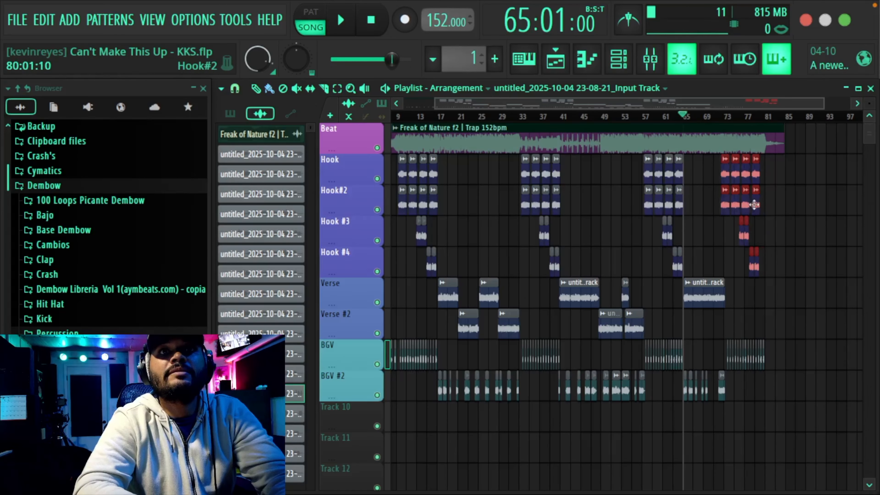
# Play the first verse from just before bar 17 and open the mixer
pyautogui.moveTo(488, 104); pyautogui.dragTo(490, 103)
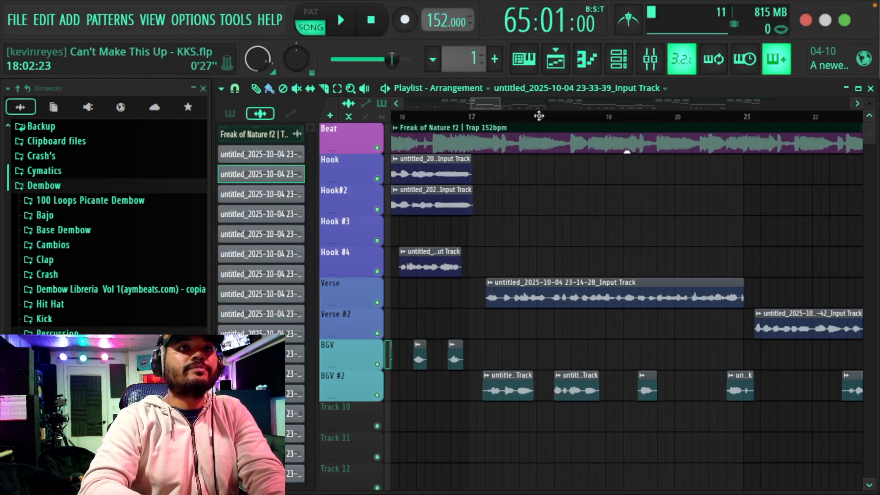
pyautogui.click(464, 117)
pyautogui.press('space')
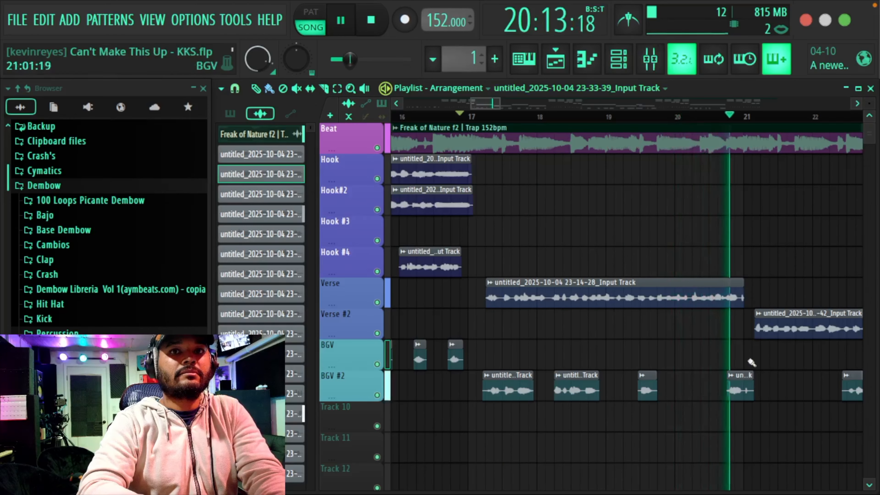
pyautogui.press('space')
pyautogui.press('F9')
pyautogui.press('space')
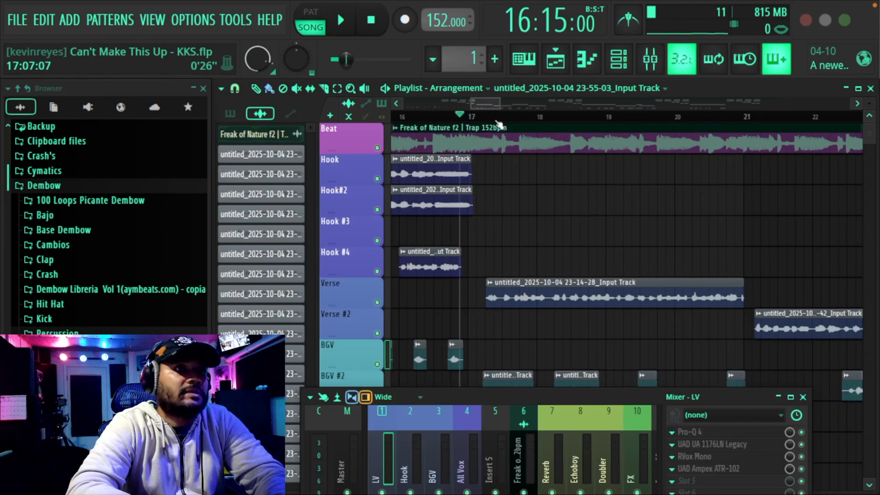
# Slice the first Verse clip at its two pauses between bars 17 and 19 and trim the silence around the cuts
pyautogui.scroll(3, 499, 125)
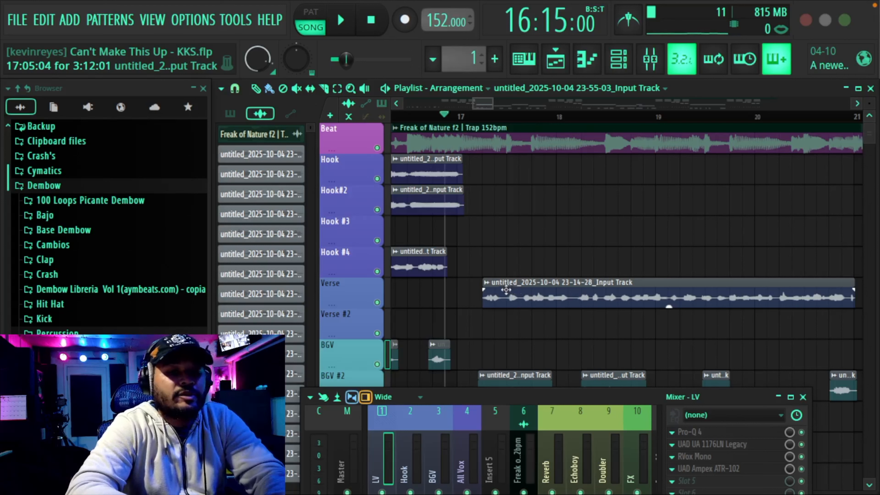
pyautogui.click(505, 282)
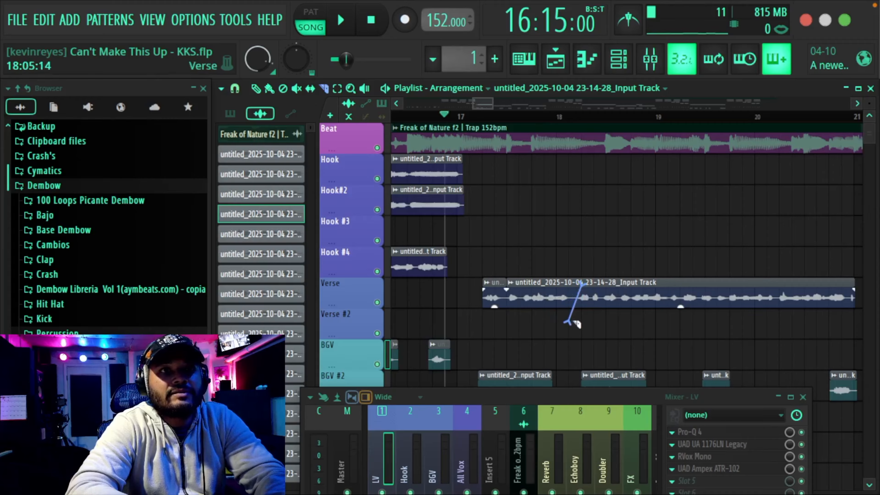
pyautogui.moveTo(576, 323); pyautogui.dragTo(576, 323)
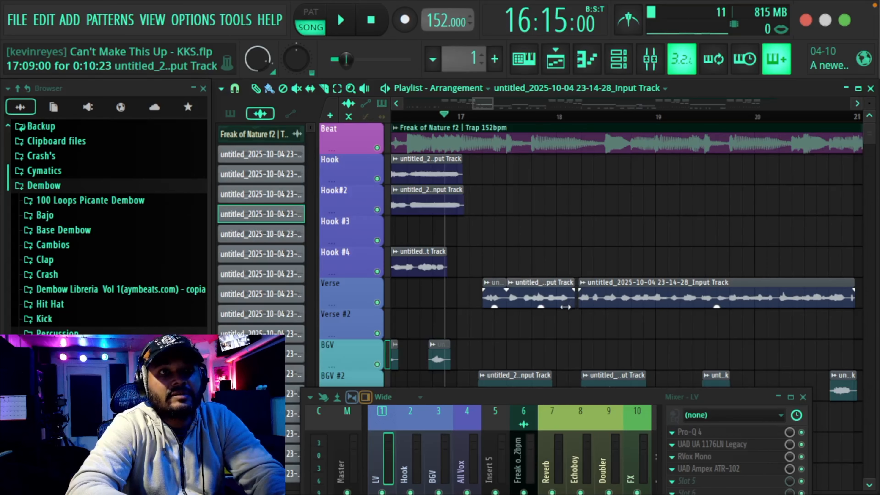
pyautogui.moveTo(565, 307); pyautogui.dragTo(560, 307)
pyautogui.moveTo(499, 308); pyautogui.dragTo(494, 309)
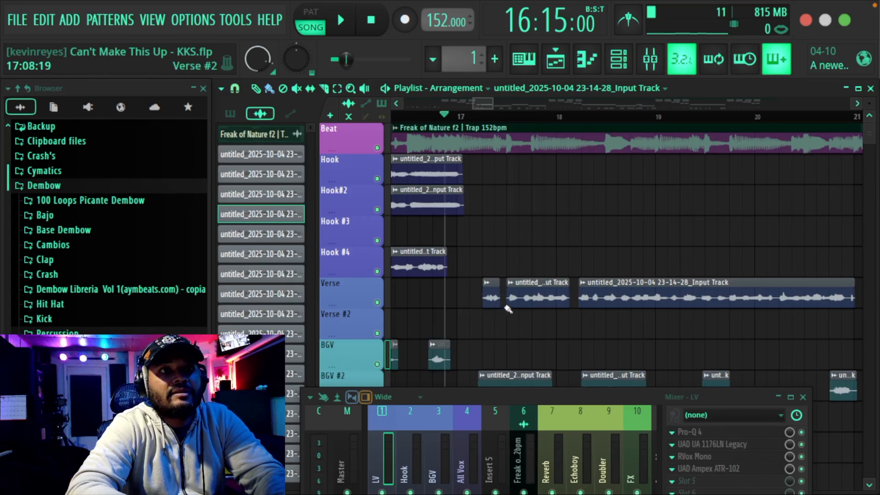
pyautogui.moveTo(503, 305); pyautogui.dragTo(505, 304)
# Play back the edited first verse from just before bar 17
pyautogui.moveTo(482, 102); pyautogui.dragTo(485, 102)
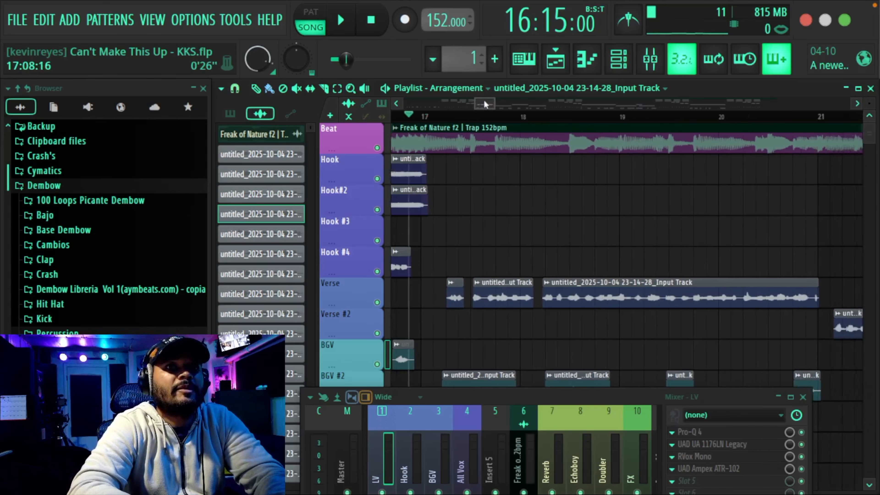
pyautogui.click(416, 116)
pyautogui.press('space')
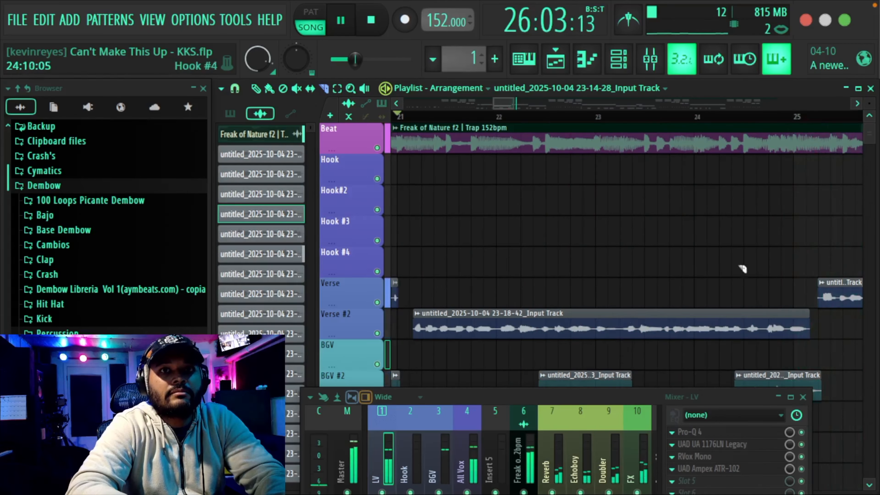
# Move the mixer out of the way, slice the Verse clip near bars 43 and 45, and trim the silence at the cuts
pyautogui.moveTo(558, 104); pyautogui.dragTo(594, 104)
pyautogui.moveTo(596, 397); pyautogui.dragTo(525, 458)
pyautogui.moveTo(687, 281); pyautogui.dragTo(687, 313)
pyautogui.moveTo(813, 282); pyautogui.dragTo(814, 323)
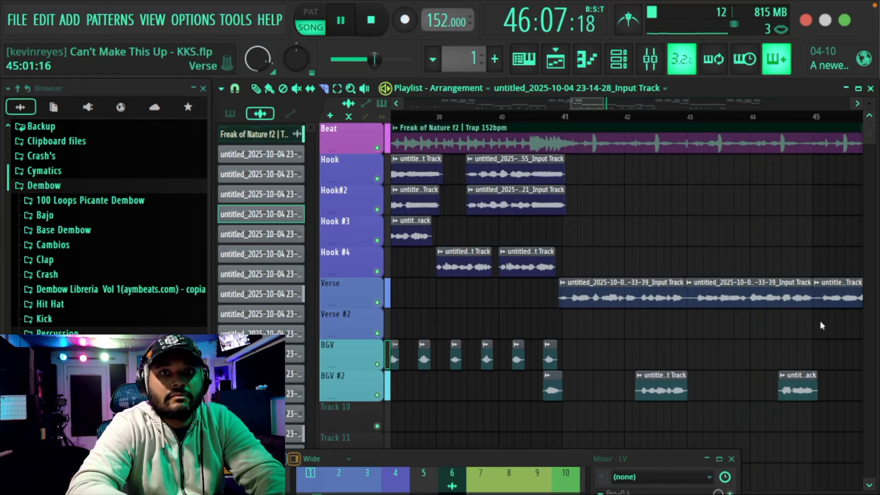
pyautogui.press('b')
pyautogui.moveTo(688, 305); pyautogui.dragTo(694, 304)
pyautogui.moveTo(814, 305); pyautogui.dragTo(821, 305)
# Slice the Verse clip once more just before bar 47, trim the silence at the cut, and play the passage from before bar 41
pyautogui.click(567, 117)
pyautogui.moveTo(591, 105); pyautogui.dragTo(617, 110)
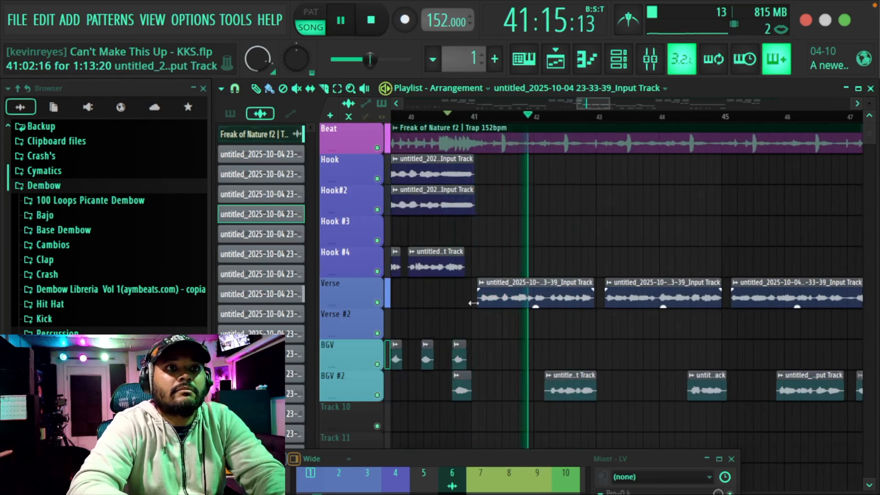
pyautogui.press('b')
pyautogui.moveTo(566, 281); pyautogui.dragTo(575, 300)
pyautogui.moveTo(566, 301); pyautogui.dragTo(563, 300)
pyautogui.press('space')
pyautogui.press('space')
pyautogui.moveTo(618, 105); pyautogui.dragTo(600, 105)
pyautogui.press('space')
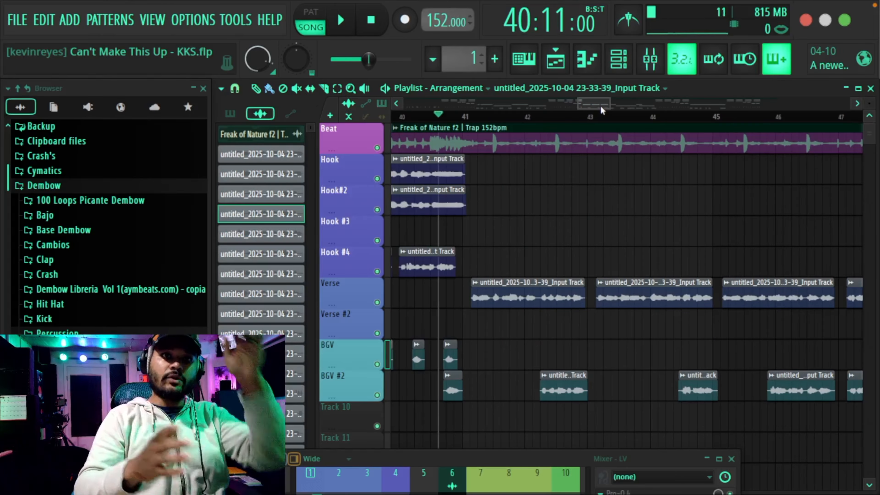
# Trim the end of the last Verse slice before bar 49 and both ends of the Verse #2 clip between bars 49 and 53
pyautogui.moveTo(694, 300); pyautogui.dragTo(689, 300)
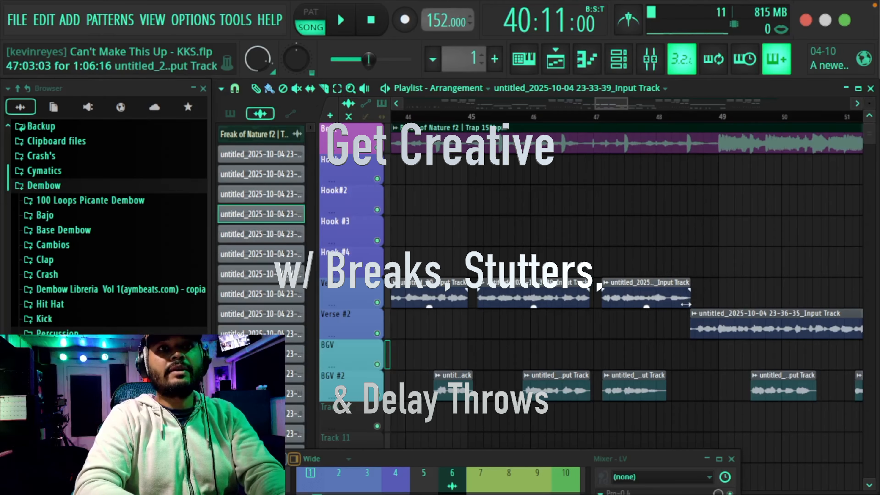
pyautogui.moveTo(691, 333); pyautogui.dragTo(695, 338)
pyautogui.moveTo(613, 103); pyautogui.dragTo(634, 104)
pyautogui.moveTo(677, 334); pyautogui.dragTo(669, 342)
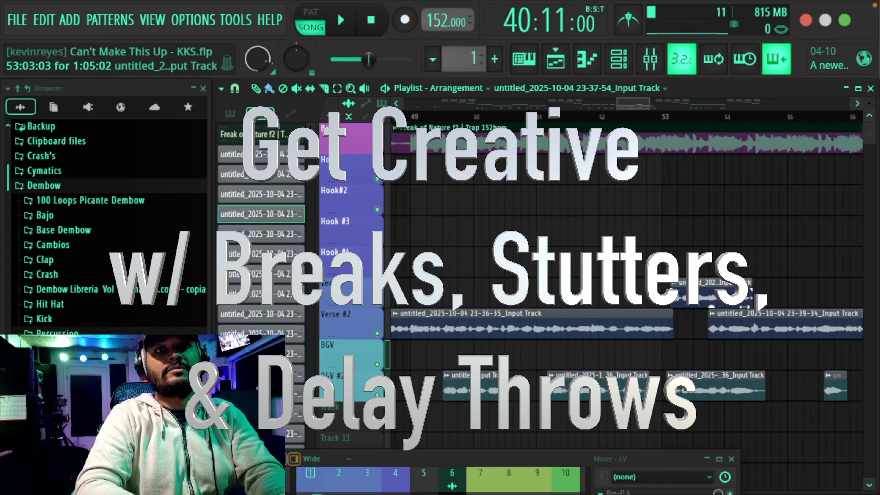
# Duplicate the BGV #2 clip near bar 42 onto the BGV track, slightly later in time, and play from before bar 41
pyautogui.moveTo(629, 110); pyautogui.dragTo(583, 99)
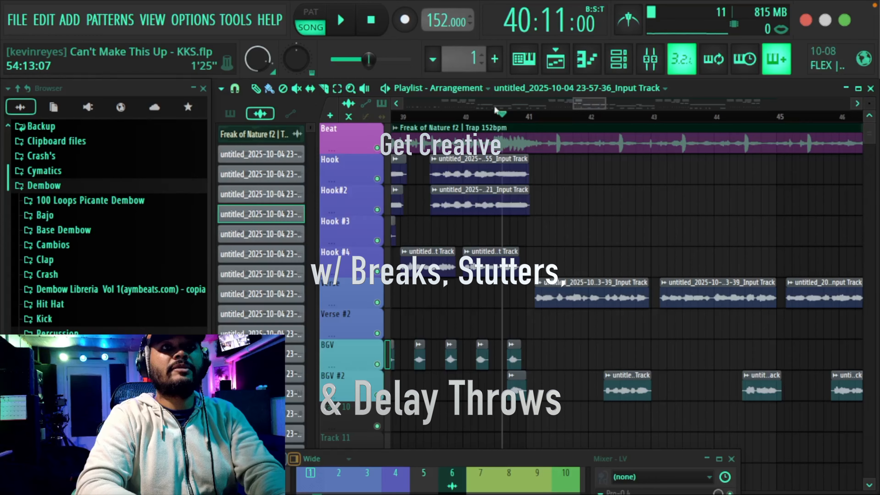
pyautogui.click(519, 114)
pyautogui.press('space')
pyautogui.press('space')
pyautogui.press('space')
pyautogui.moveTo(616, 388)
pyautogui.mouseDown()
pyautogui.moveTo(640, 357)
pyautogui.moveTo(655, 355)
pyautogui.moveTo(633, 357)
pyautogui.mouseUp()
pyautogui.press('space')
pyautogui.press('space')
pyautogui.press('space')
pyautogui.press('space')
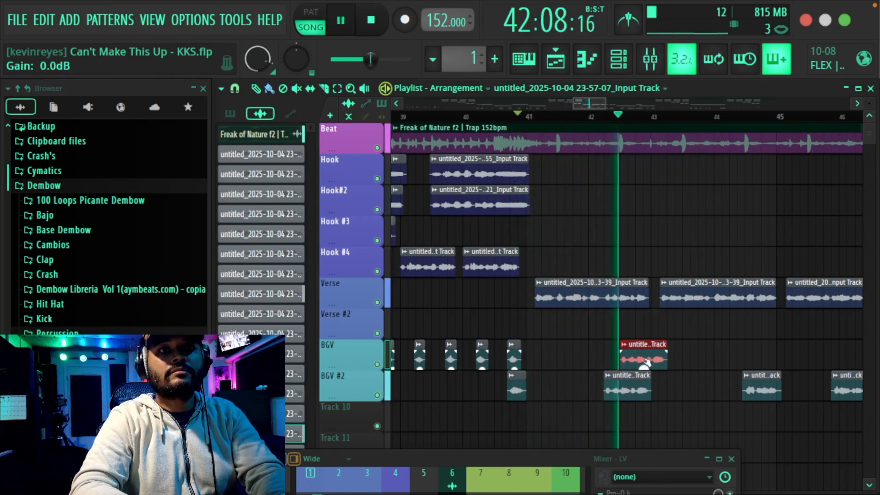
# Fade the duplicated clip on the BGV track between bars 42 and 43 and check it in playback
pyautogui.press('space')
pyautogui.press('space')
pyautogui.moveTo(620, 362); pyautogui.dragTo(647, 352)
pyautogui.press('space')
pyautogui.press('space')
# Duplicate the BGV #2 clip near bar 44 onto the BGV track, slightly later in time, and adjust the fades of both duplicates
pyautogui.keyDown('shift'); pyautogui.moveTo(751, 386); pyautogui.dragTo(778, 352); pyautogui.keyUp('shift')
pyautogui.press('space')
pyautogui.press('space')
pyautogui.moveTo(594, 103); pyautogui.dragTo(601, 103)
pyautogui.moveTo(575, 352); pyautogui.dragTo(572, 350)
pyautogui.moveTo(712, 351); pyautogui.dragTo(709, 351)
# Copy the Verse slice before bar 49 onto the Hook #4 track, shorten it to its ending, and fade it in and out
pyautogui.moveTo(596, 103); pyautogui.dragTo(614, 102)
pyautogui.keyDown('shift'); pyautogui.moveTo(629, 296); pyautogui.dragTo(691, 265); pyautogui.keyUp('shift')
pyautogui.press('space')
pyautogui.press('space')
pyautogui.moveTo(629, 265); pyautogui.dragTo(670, 259)
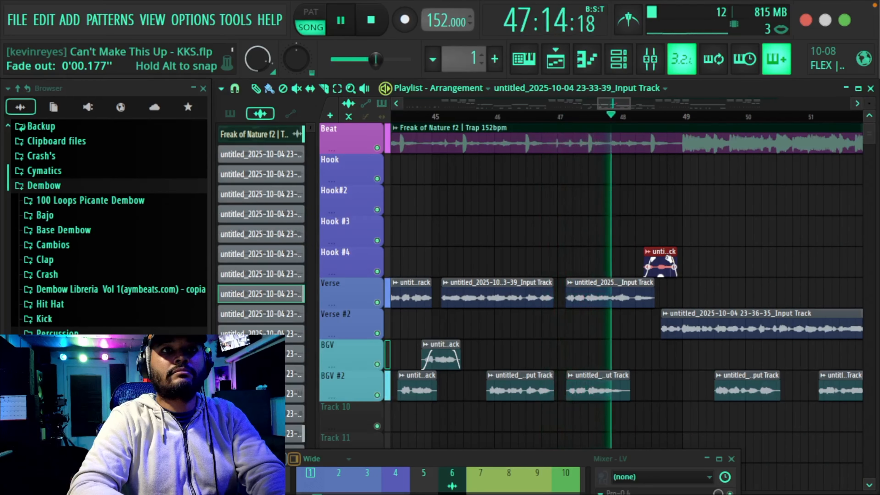
pyautogui.scroll(-3, 652, 124)
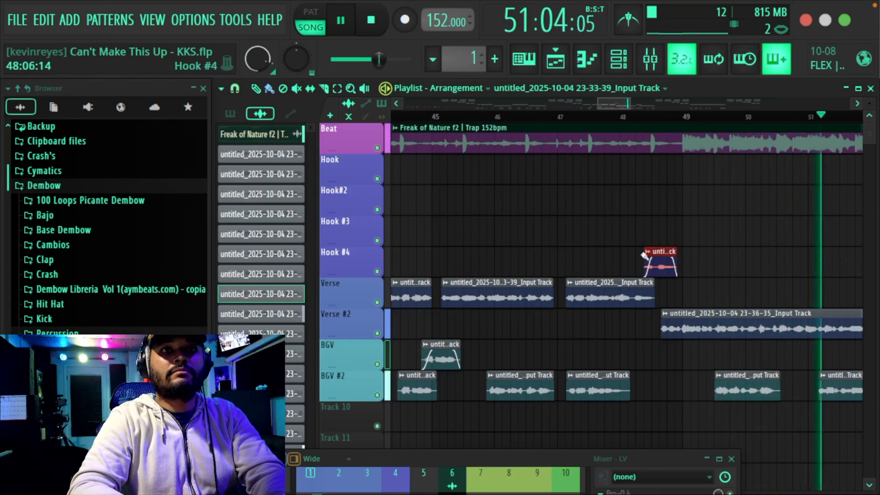
# Slice the Beat clip at bar 50 and again 6 steps after it, delete the piece between the cuts, and check the dropout in playback
pyautogui.scroll(3, 651, 124)
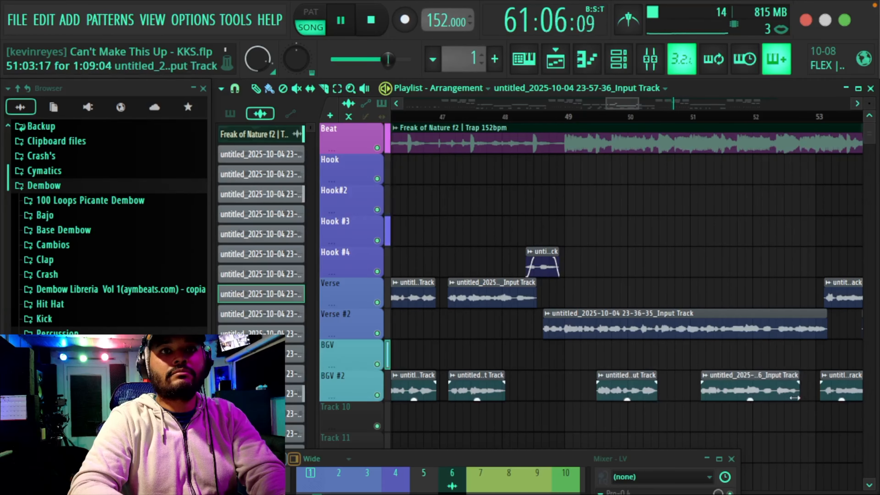
pyautogui.click(653, 118)
pyautogui.moveTo(620, 104)
pyautogui.mouseDown()
pyautogui.moveTo(639, 103)
pyautogui.moveTo(626, 104)
pyautogui.mouseUp()
pyautogui.scroll(4, 594, 117)
pyautogui.click(594, 117)
pyautogui.press('c')
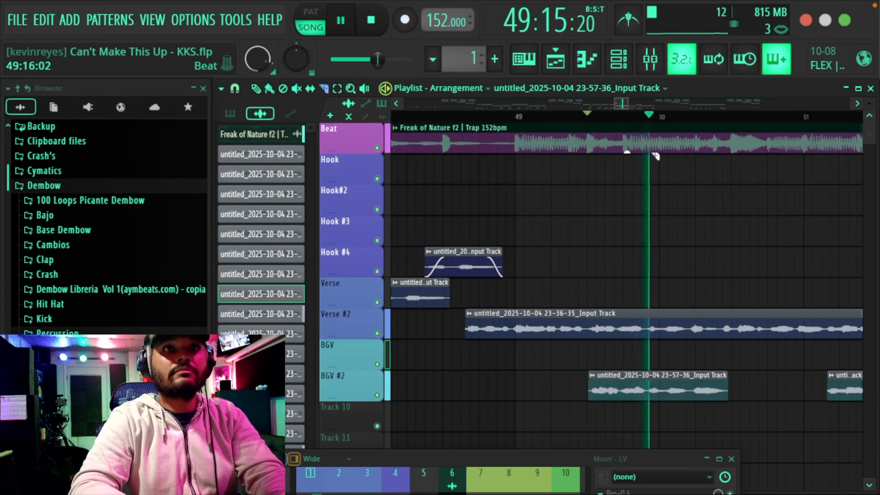
pyautogui.click(658, 145)
pyautogui.press('space')
pyautogui.press('space')
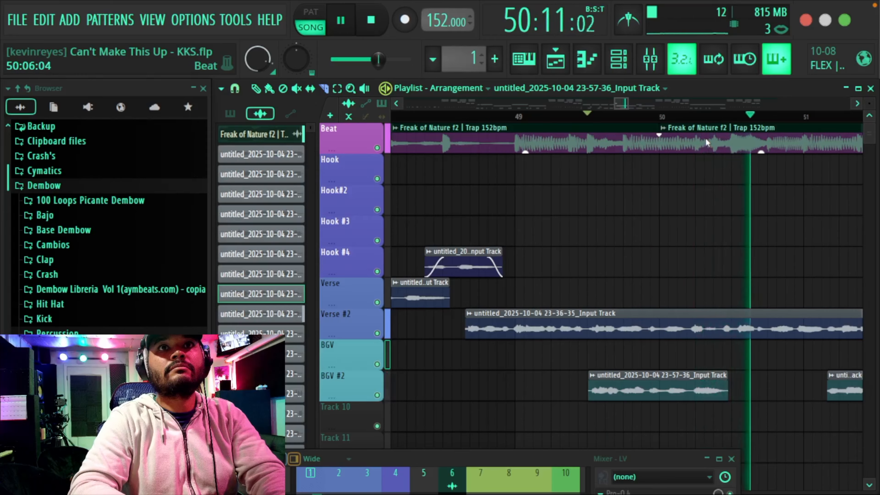
pyautogui.press('space')
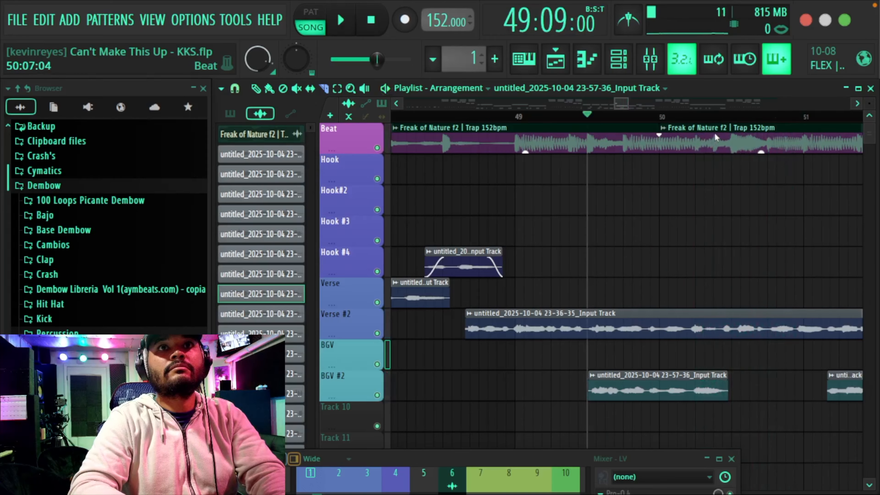
pyautogui.moveTo(714, 133); pyautogui.dragTo(717, 159)
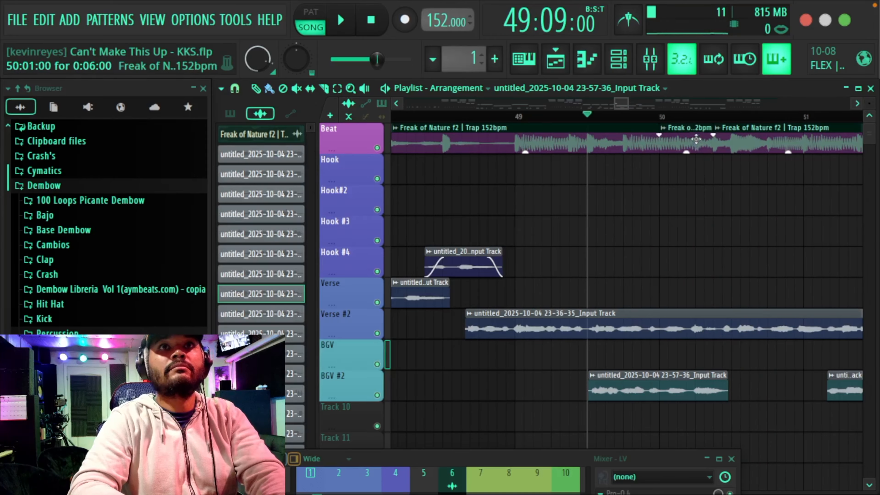
pyautogui.rightClick(702, 149)
pyautogui.press('space')
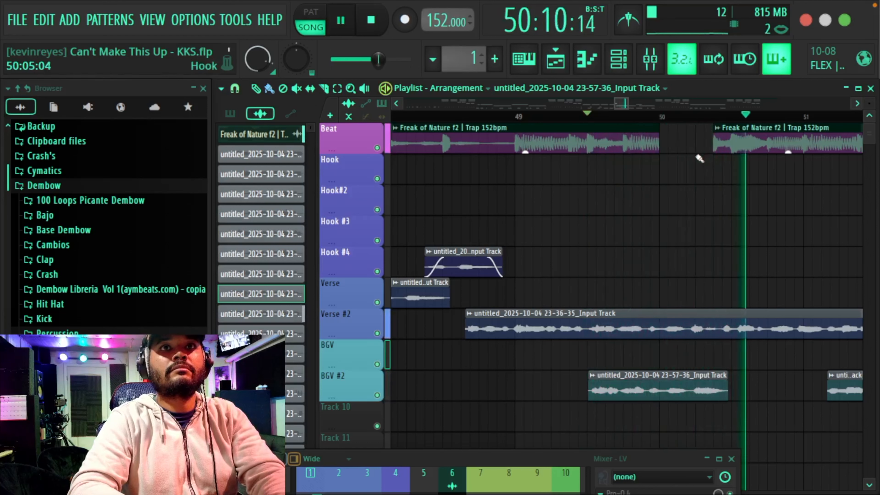
# Add a short fade-in to the Beat clip after the gap at bar 50 and adjust the fade-out before the gap
pyautogui.moveTo(714, 136); pyautogui.dragTo(719, 136)
pyautogui.press('space')
pyautogui.press('space')
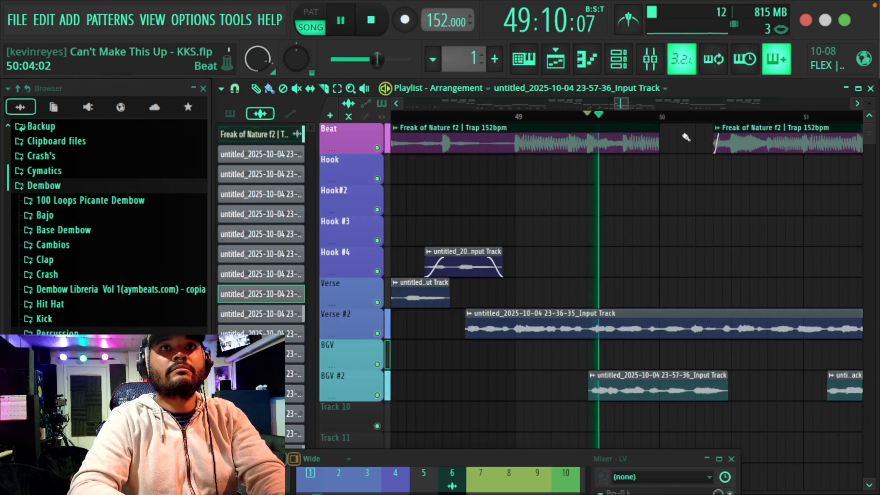
pyautogui.moveTo(658, 135); pyautogui.dragTo(655, 135)
pyautogui.press('space')
pyautogui.press('space')
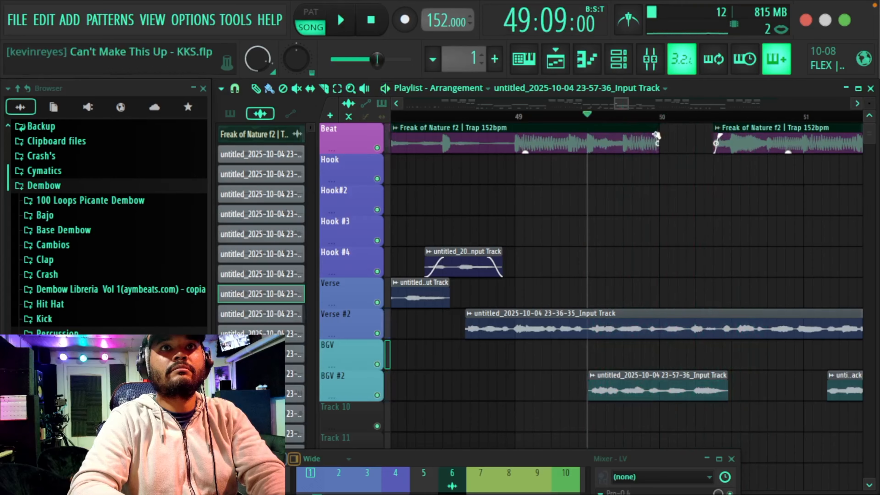
# Duplicate the BGV #2 clip near bar 50 onto the BGV track, slightly later in time, and fade the duplicate in and out
pyautogui.scroll(-3, 676, 120)
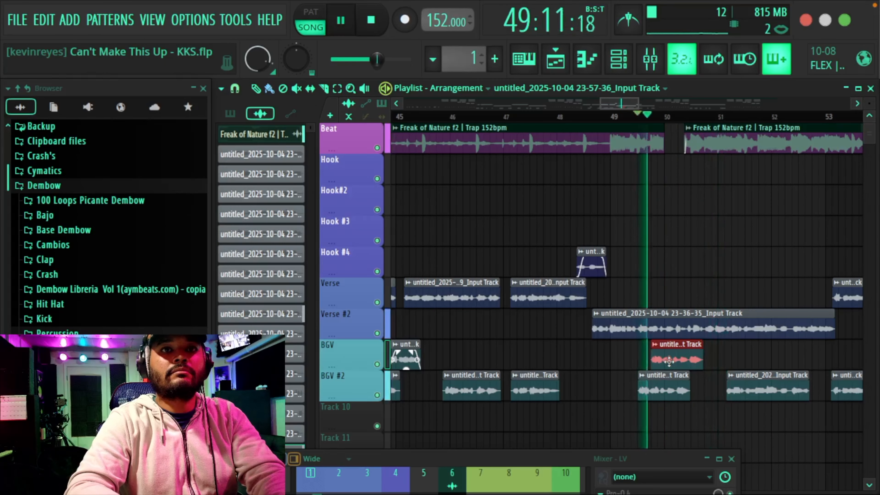
pyautogui.press('space')
pyautogui.press('space')
pyautogui.moveTo(668, 362); pyautogui.dragTo(720, 352)
pyautogui.moveTo(680, 352); pyautogui.dragTo(704, 371)
pyautogui.press('space')
pyautogui.press('space')
pyautogui.press('space')
pyautogui.press('space')
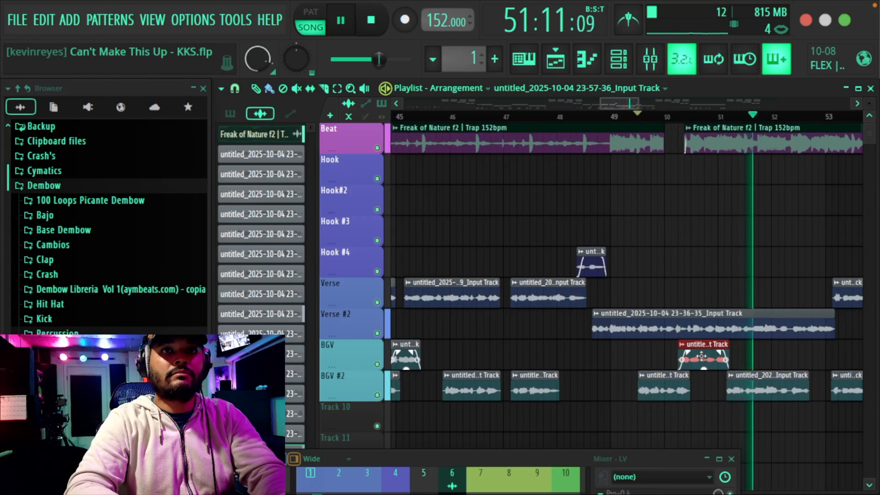
# Move the duplicated BGV clip earlier so it starts at about bar 50, and play from before bar 48
pyautogui.moveTo(701, 356); pyautogui.dragTo(690, 357)
pyautogui.press('space')
pyautogui.press('space')
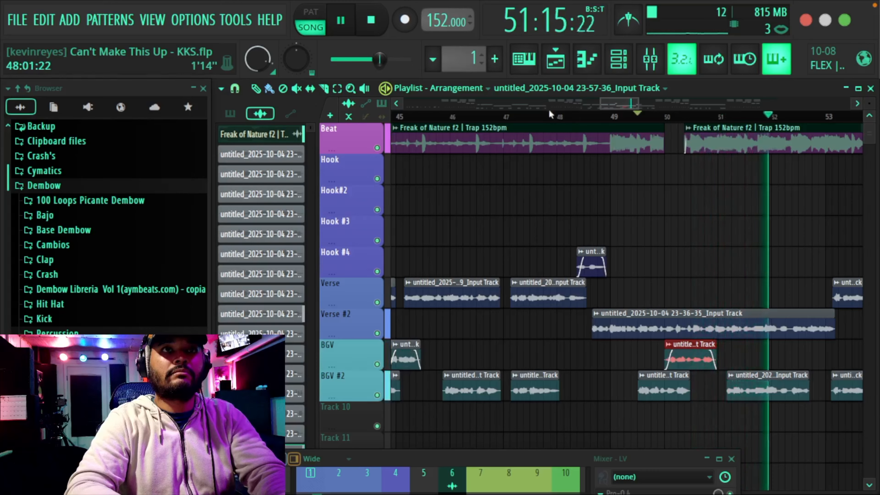
pyautogui.click(546, 116)
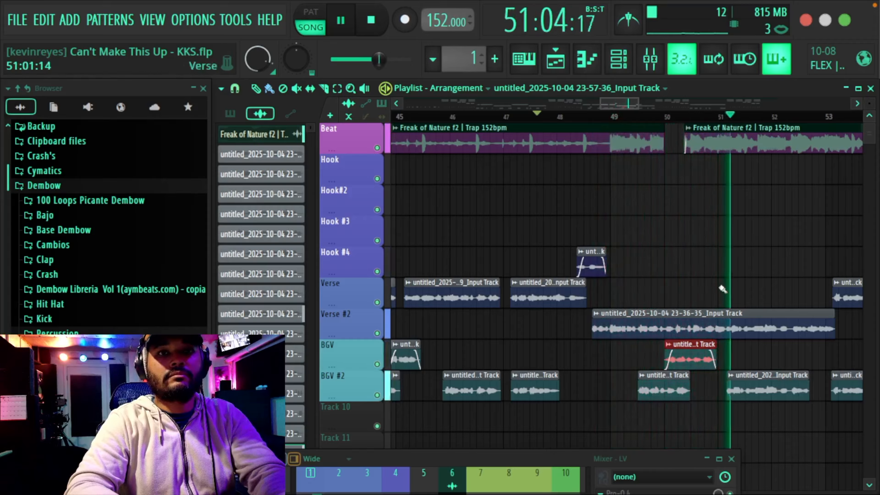
# Shorten the end of the BGV #2 clip before bar 57 and fade out the end of the Verse #2 clip just after bar 57
pyautogui.moveTo(628, 105); pyautogui.dragTo(639, 106)
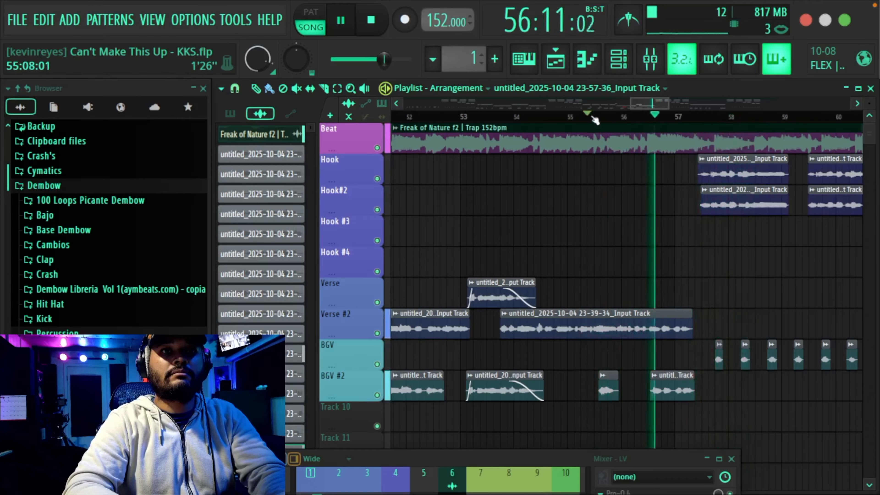
pyautogui.press('space')
pyautogui.press('space')
pyautogui.press('space')
pyautogui.press('space')
pyautogui.moveTo(691, 320)
pyautogui.mouseDown()
pyautogui.moveTo(673, 321)
pyautogui.moveTo(683, 323)
pyautogui.mouseUp()
pyautogui.press('space')
pyautogui.press('space')
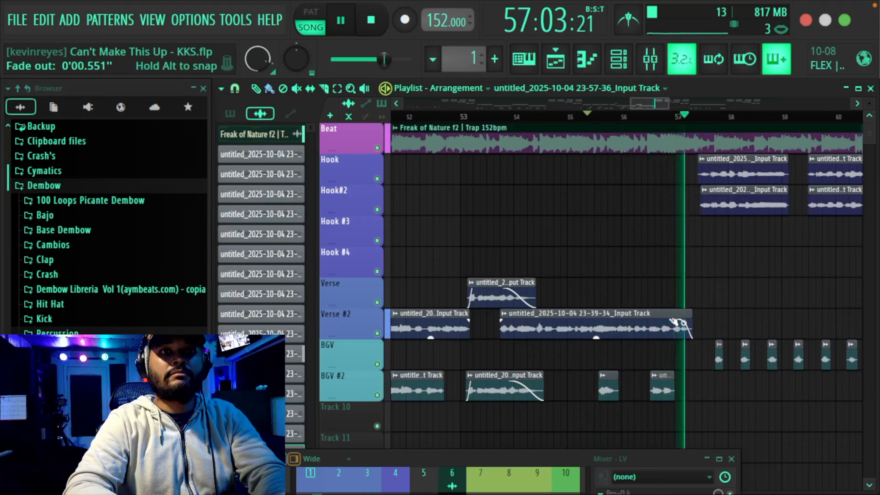
pyautogui.press('space')
pyautogui.press('space')
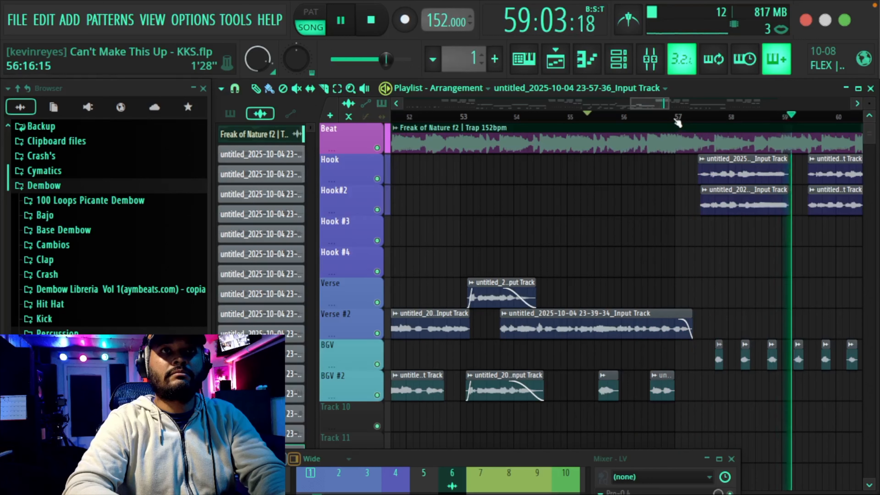
# Split the long Verse clip between bars 65 and 73 just before bar 70, leaving a small gap between the two parts
pyautogui.scroll(-2, 677, 122)
pyautogui.scroll(-4, 677, 122)
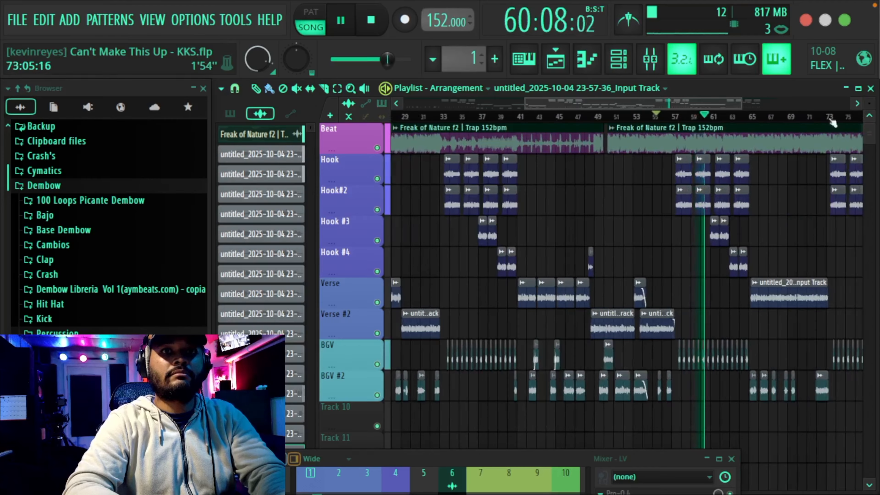
pyautogui.moveTo(704, 98); pyautogui.dragTo(768, 100)
pyautogui.press('space')
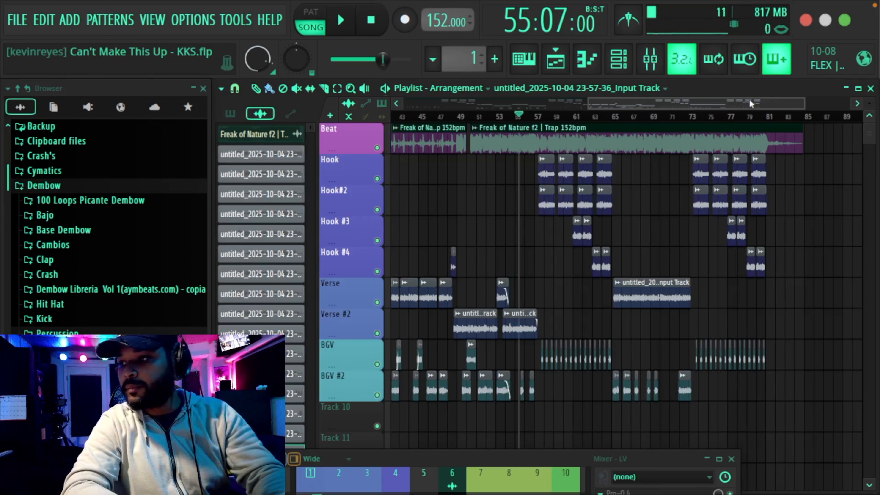
pyautogui.press('space')
pyautogui.click(604, 118)
pyautogui.scroll(5, 604, 119)
pyautogui.moveTo(688, 102); pyautogui.dragTo(699, 102)
pyautogui.moveTo(638, 280); pyautogui.dragTo(627, 301)
pyautogui.moveTo(640, 301); pyautogui.dragTo(642, 301)
pyautogui.press('space')
pyautogui.press('space')
pyautogui.moveTo(710, 103); pyautogui.dragTo(706, 103)
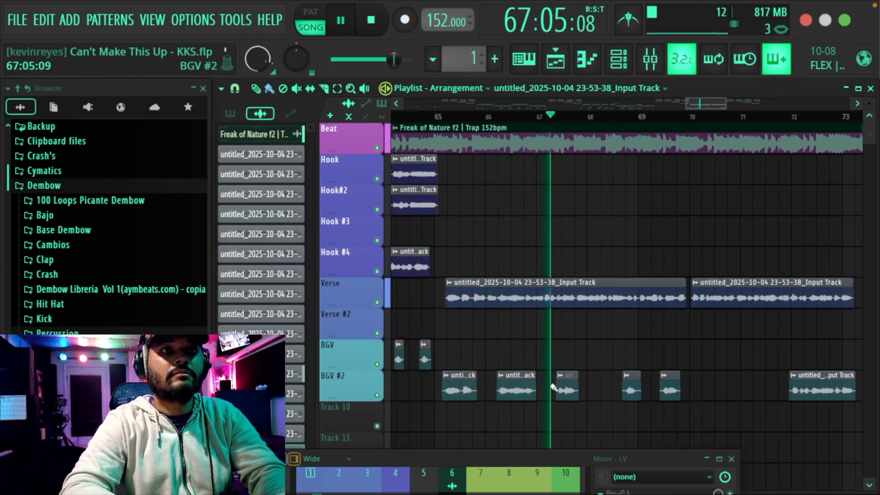
# Delete the BGV #2 clip between bars 69 and 70 and play from just after bar 68
pyautogui.rightClick(669, 390)
pyautogui.click(628, 115)
pyautogui.click(605, 117)
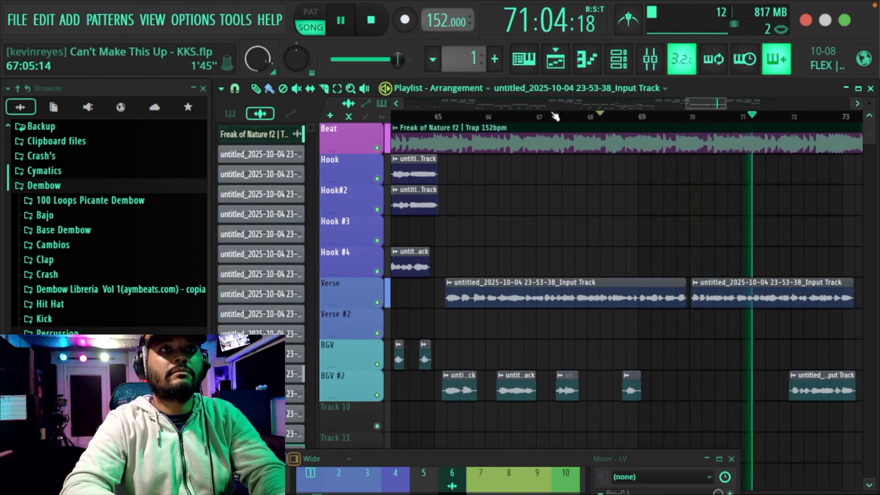
# Slice the Beat clip at bar 73 and 8 steps after it, remove the piece between the cuts, and play the transition
pyautogui.scroll(-3, 553, 117)
pyautogui.scroll(3, 682, 117)
pyautogui.click(682, 118)
pyautogui.moveTo(711, 102); pyautogui.dragTo(720, 102)
pyautogui.press('space')
pyautogui.press('space')
pyautogui.press('space')
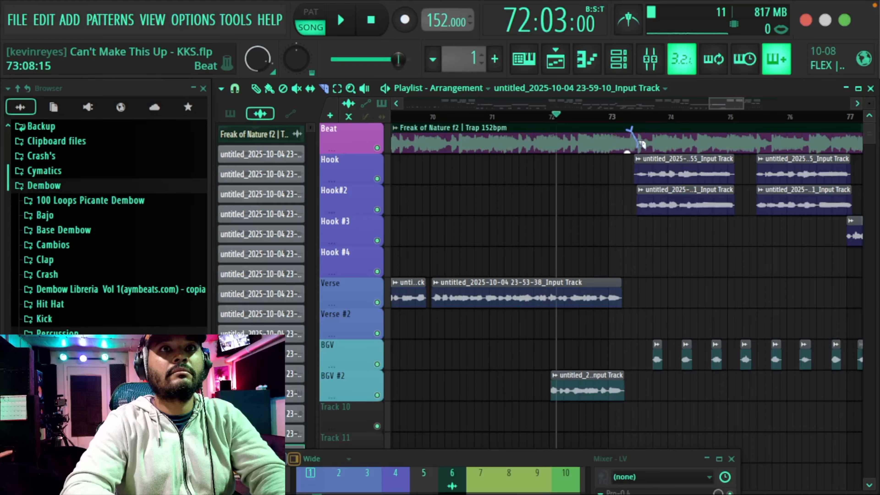
pyautogui.moveTo(639, 129); pyautogui.dragTo(648, 153)
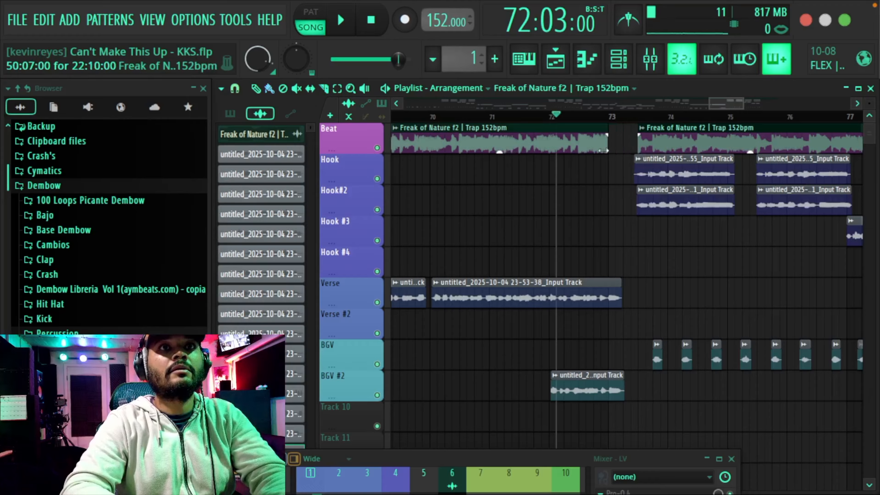
pyautogui.press('space')
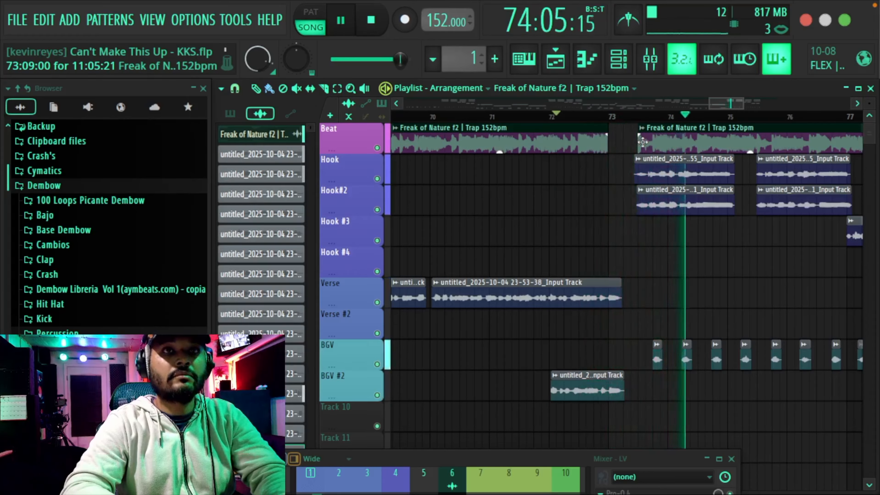
# Fill the Beat gap after bar 73 with two 4-step pieces of the beat, keeping the main clip's start at 73:09
pyautogui.moveTo(655, 139); pyautogui.dragTo(655, 151)
pyautogui.press('b')
pyautogui.click(616, 144)
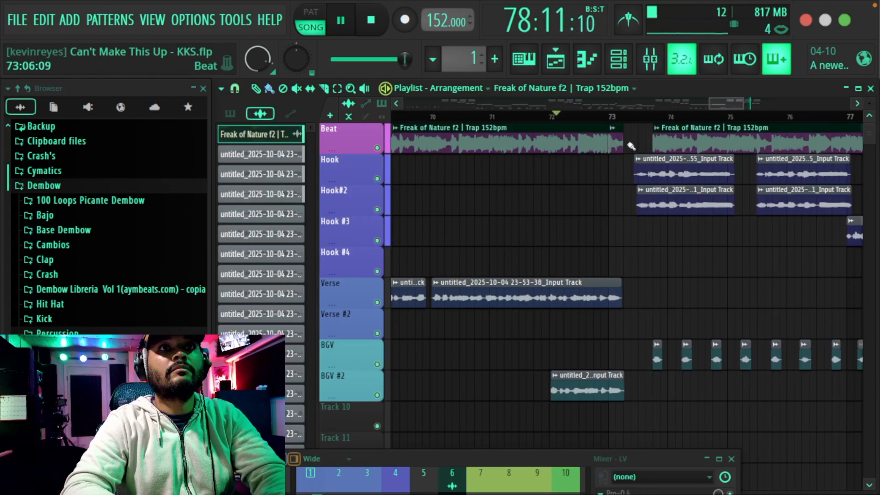
pyautogui.click(629, 144)
pyautogui.moveTo(653, 148); pyautogui.dragTo(634, 149)
pyautogui.press('space')
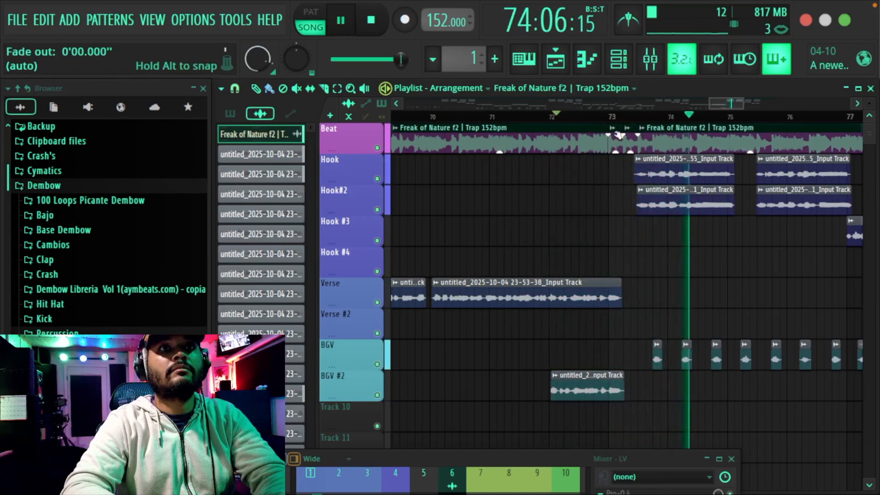
# Halve the second short Beat piece after bar 73, place a copy of it in the freed space, and check it in playback
pyautogui.press('space')
pyautogui.scroll(3, 623, 153)
pyautogui.press('space')
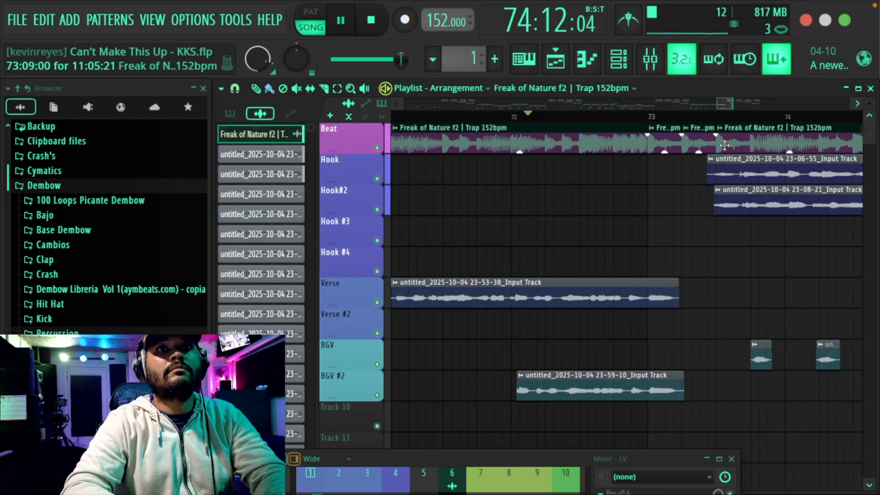
pyautogui.moveTo(714, 143); pyautogui.dragTo(698, 143)
pyautogui.press('space')
pyautogui.press('space')
pyautogui.click(707, 144)
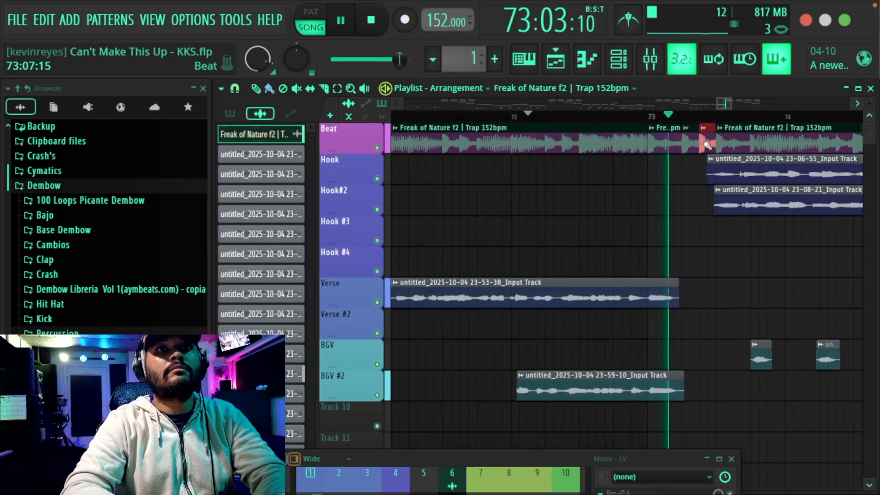
pyautogui.scroll(-3, 699, 120)
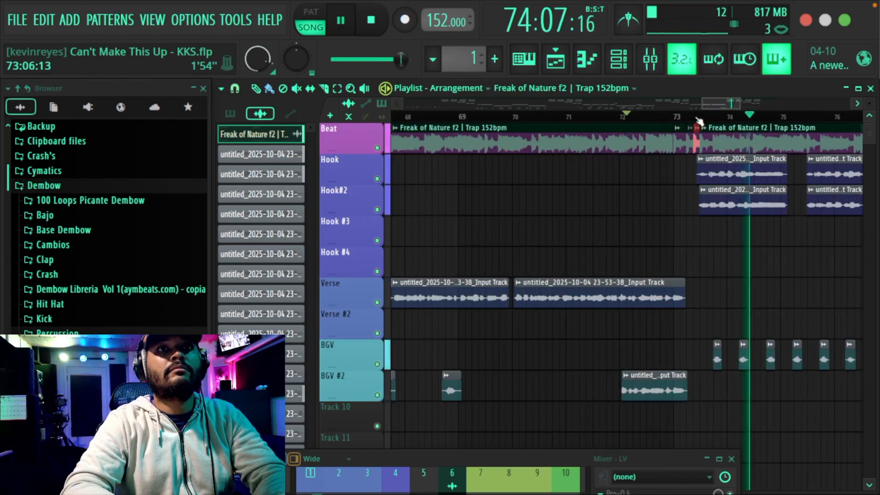
pyautogui.scroll(-3, 699, 120)
# Make the Beat clip from bar 65 to 73 unique as a sample, reverse it, and play the section back
pyautogui.press('space')
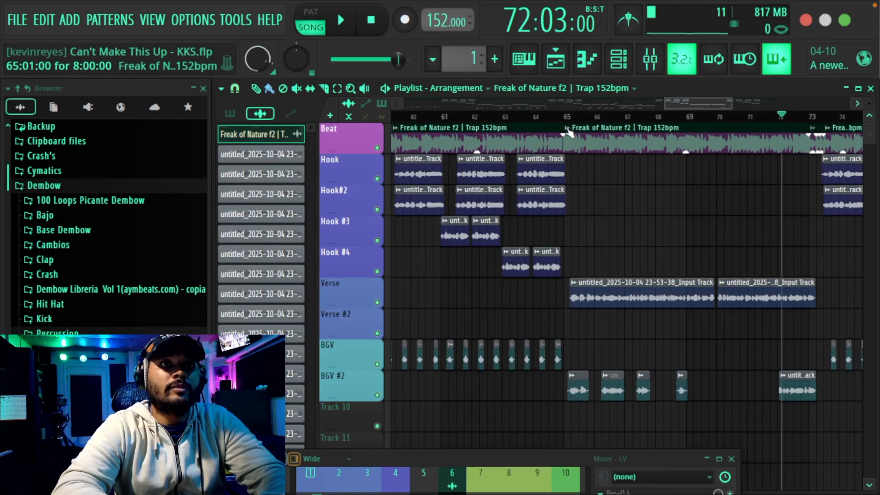
pyautogui.rightClick(567, 134)
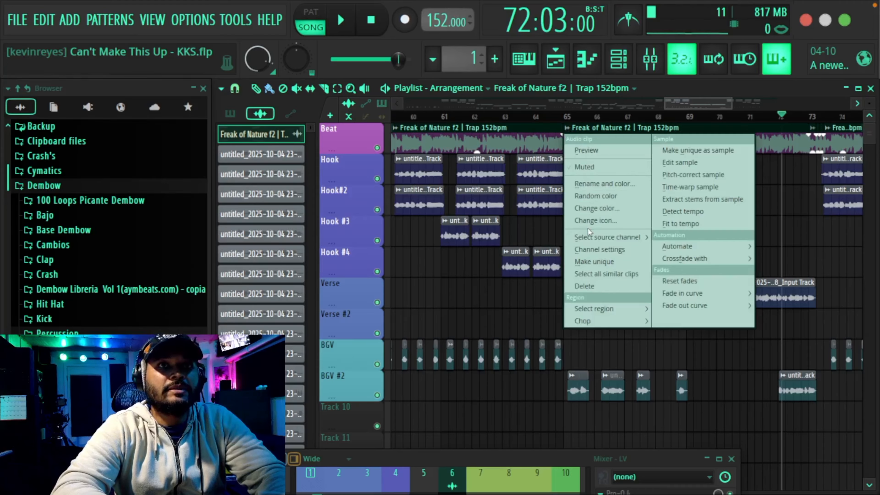
pyautogui.click(699, 151)
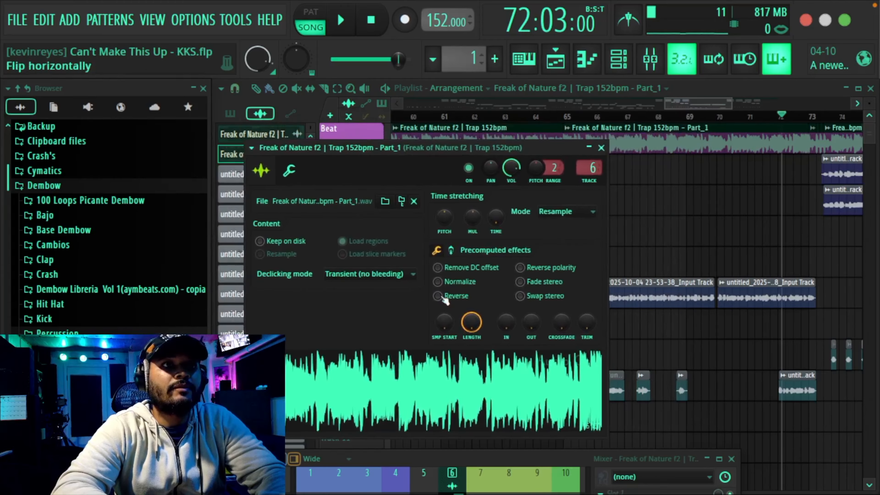
pyautogui.click(442, 297)
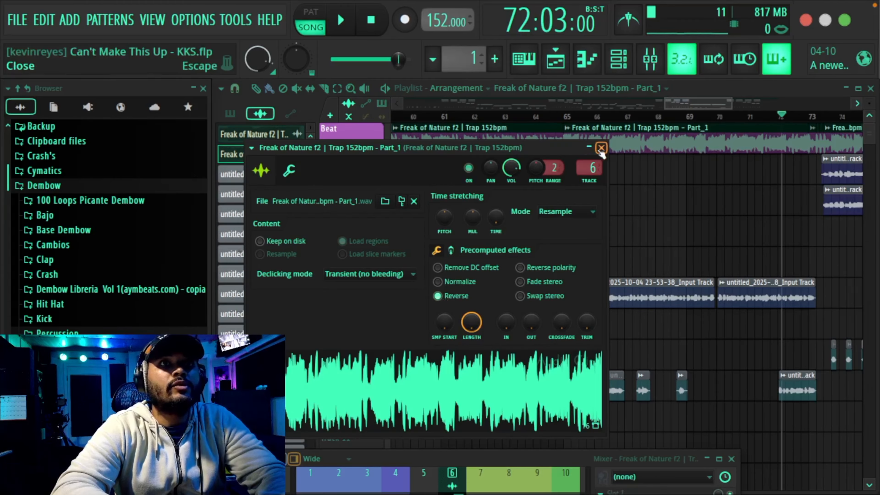
pyautogui.click(601, 148)
pyautogui.moveTo(658, 102); pyautogui.dragTo(589, 103)
pyautogui.moveTo(728, 103); pyautogui.dragTo(822, 101)
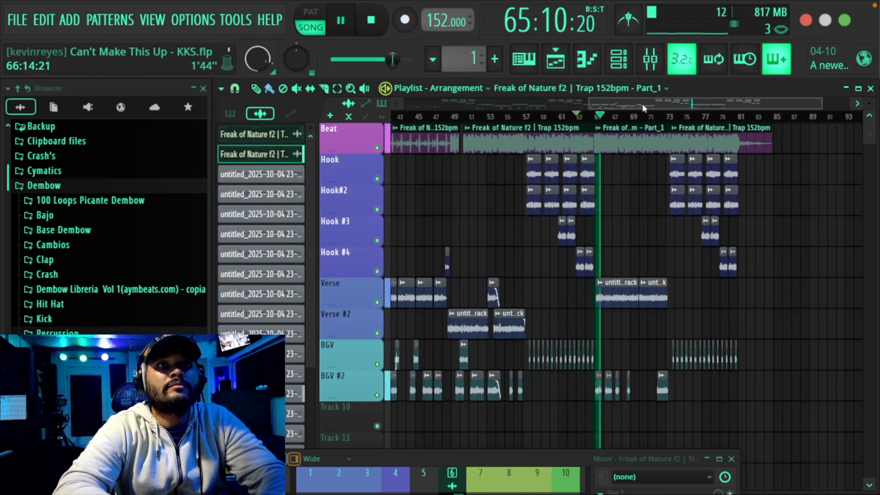
pyautogui.scroll(3, 669, 119)
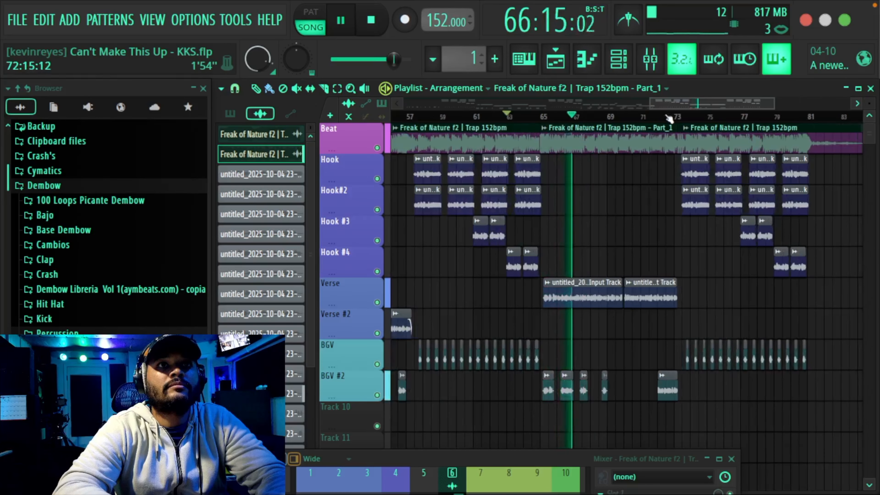
pyautogui.scroll(2, 669, 118)
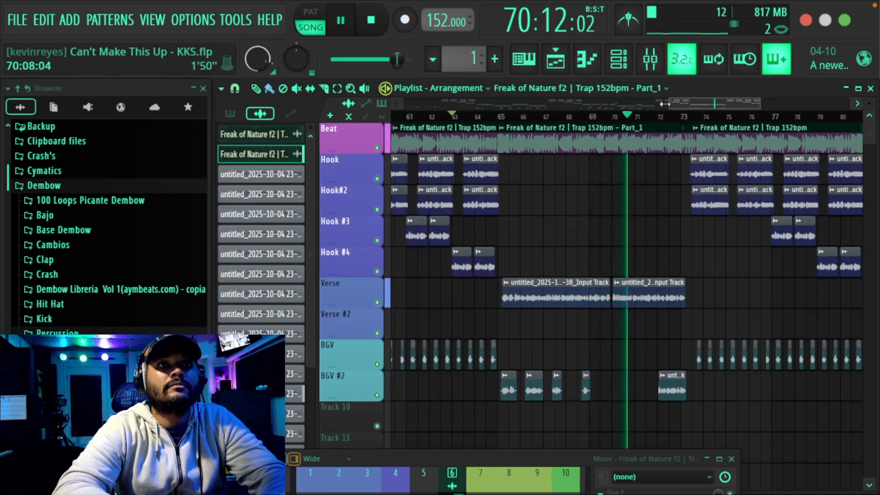
pyautogui.moveTo(663, 105); pyautogui.dragTo(406, 104)
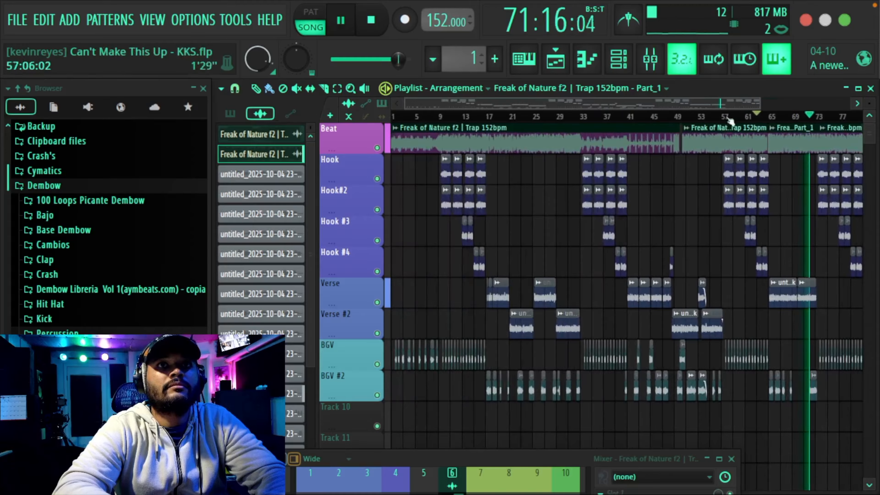
# Stop playback and reset the volume fader of the beat's mixer track (insert 6) to its default level
pyautogui.moveTo(754, 104); pyautogui.dragTo(794, 103)
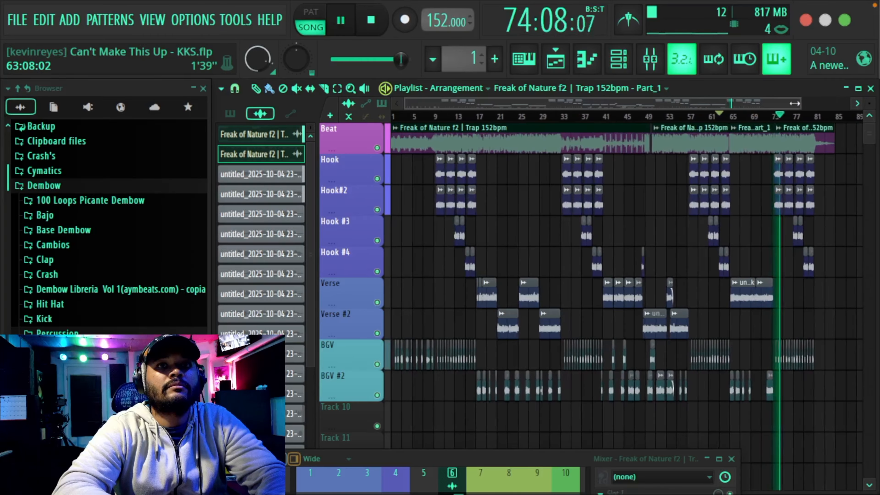
pyautogui.press('space')
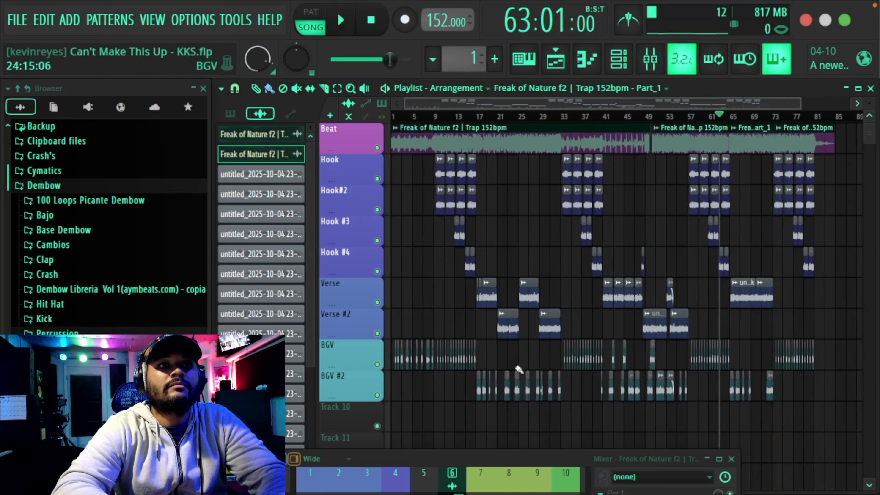
pyautogui.moveTo(456, 455); pyautogui.dragTo(497, 136)
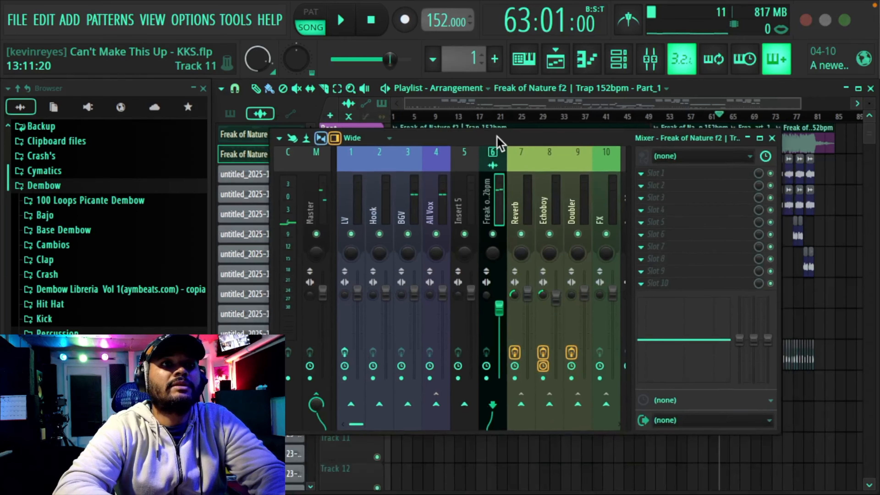
pyautogui.keyDown('alt'); pyautogui.click(495, 302); pyautogui.keyUp('alt')
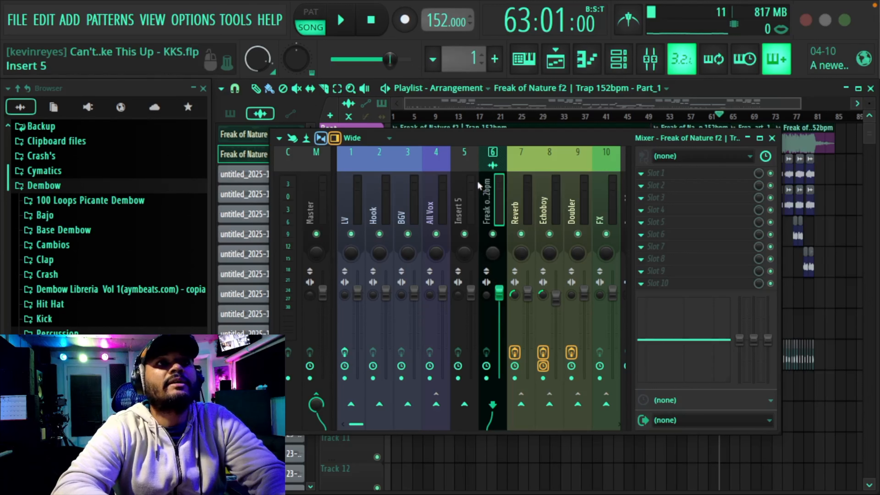
pyautogui.moveTo(488, 140); pyautogui.dragTo(536, 306)
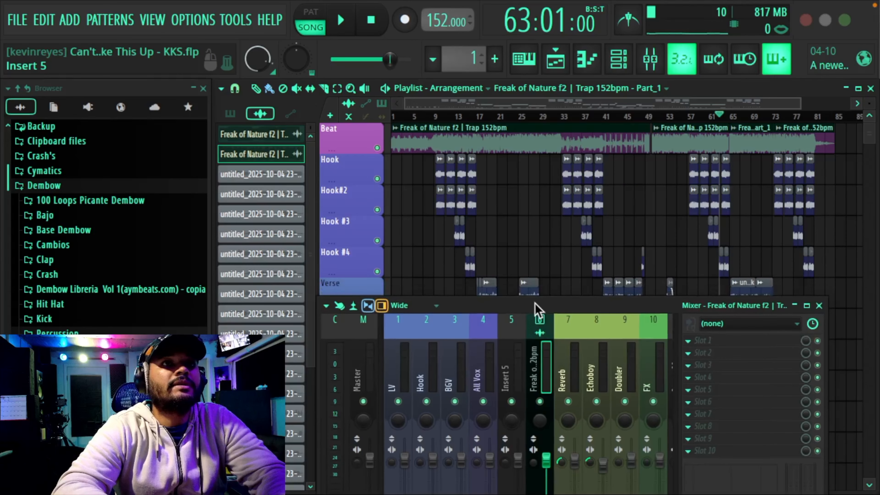
# Place the playhead at bar 9 and copy Pro-Q 4 from the LV mixer track to the Hook track's first slot
pyautogui.click(434, 116)
pyautogui.click(404, 368)
pyautogui.click(422, 369)
pyautogui.moveTo(484, 305); pyautogui.dragTo(477, 260)
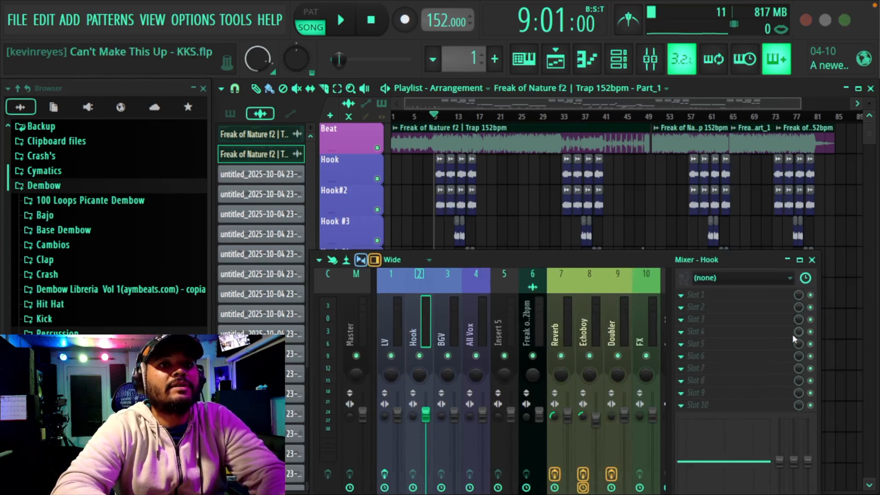
pyautogui.press('Left')
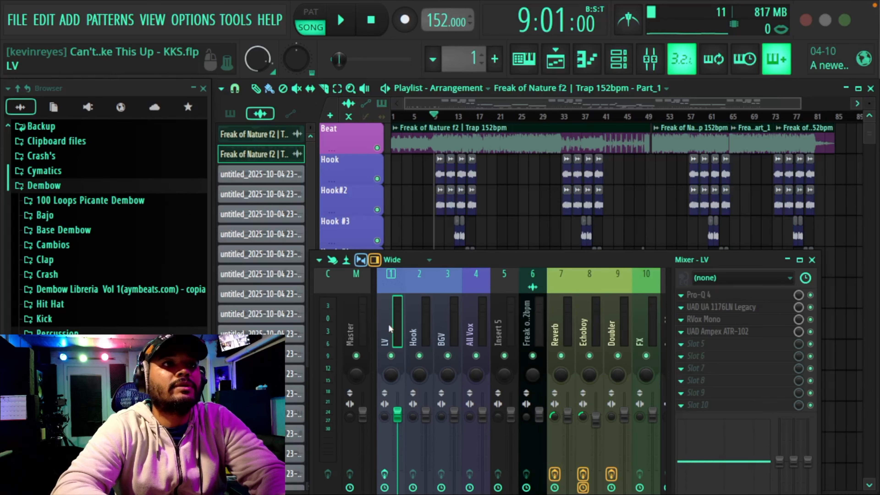
pyautogui.click(684, 297)
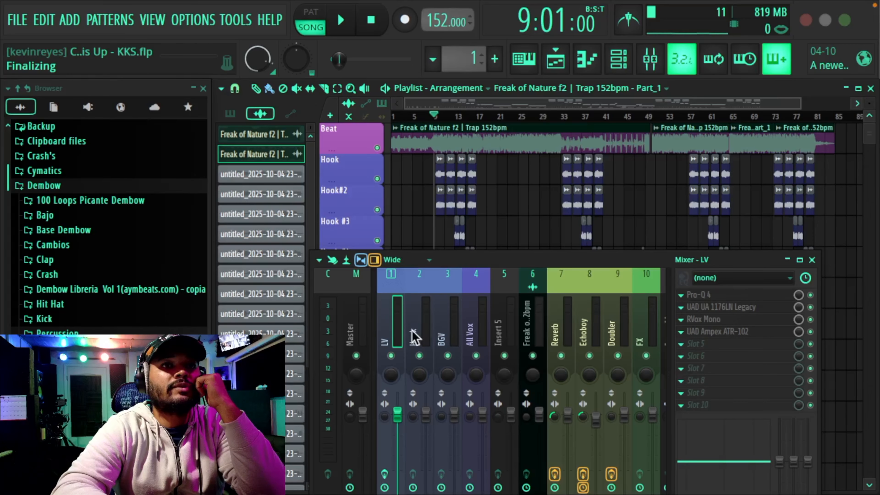
pyautogui.click(415, 336)
pyautogui.press('Escape')
# Copy the UAD UA 1176LN Legacy compressor from the LV mixer track to the Hook track's second slot
pyautogui.click(385, 337)
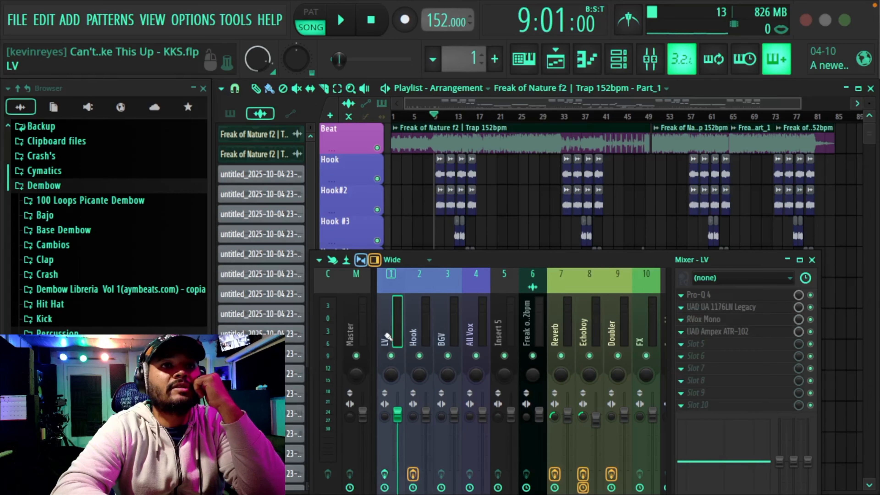
pyautogui.click(682, 308)
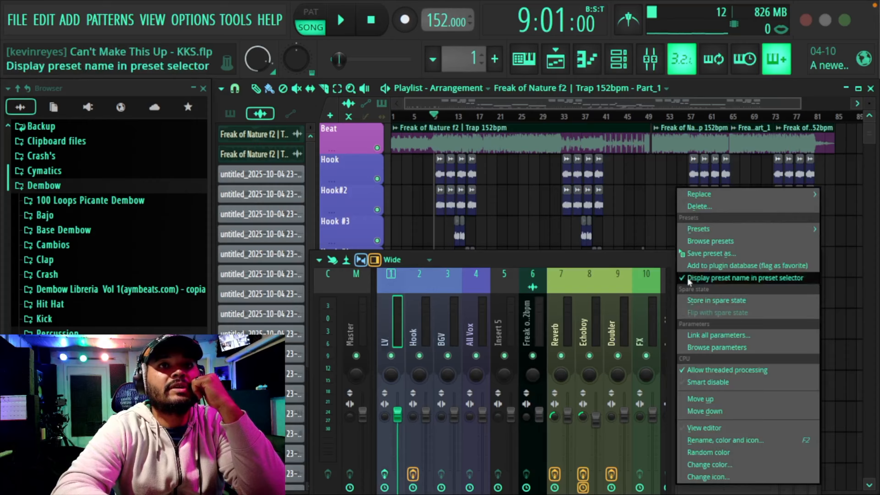
pyautogui.click(730, 184)
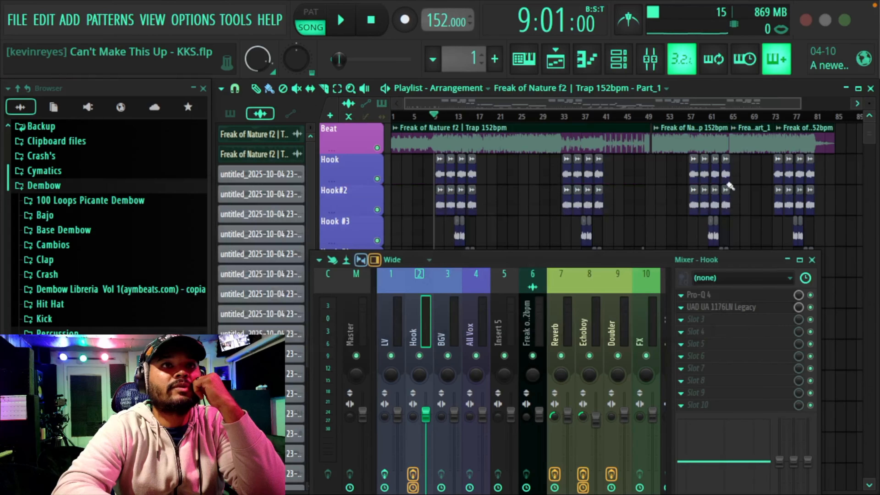
# Load RVox Stereo into the third effect slot of the Hook mixer track
pyautogui.click(391, 341)
pyautogui.click(416, 338)
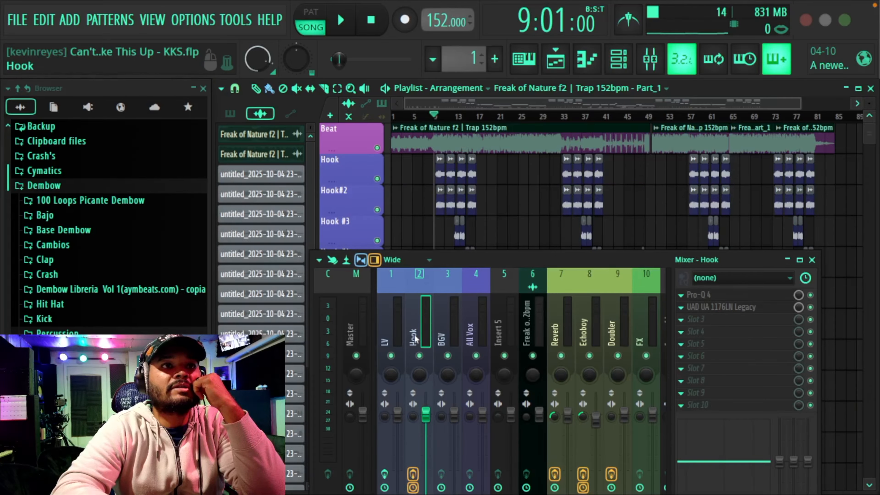
pyautogui.click(691, 319)
pyautogui.hscroll(8, 564, 326)
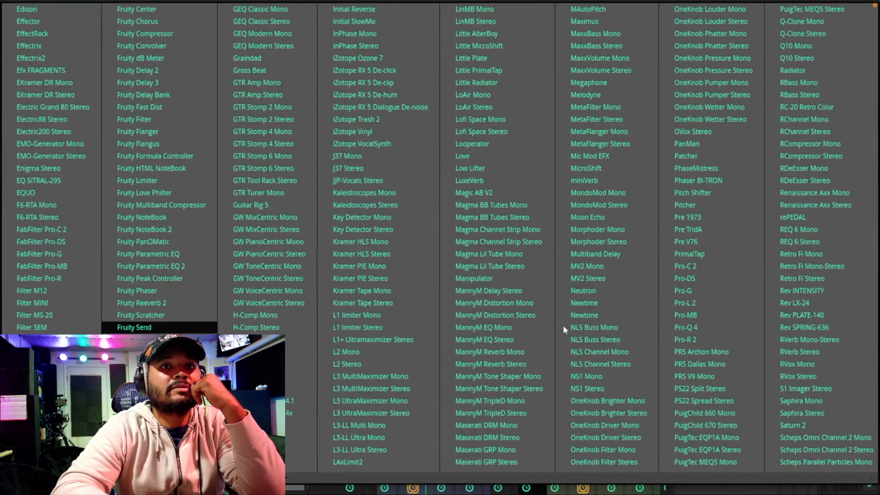
pyautogui.click(718, 376)
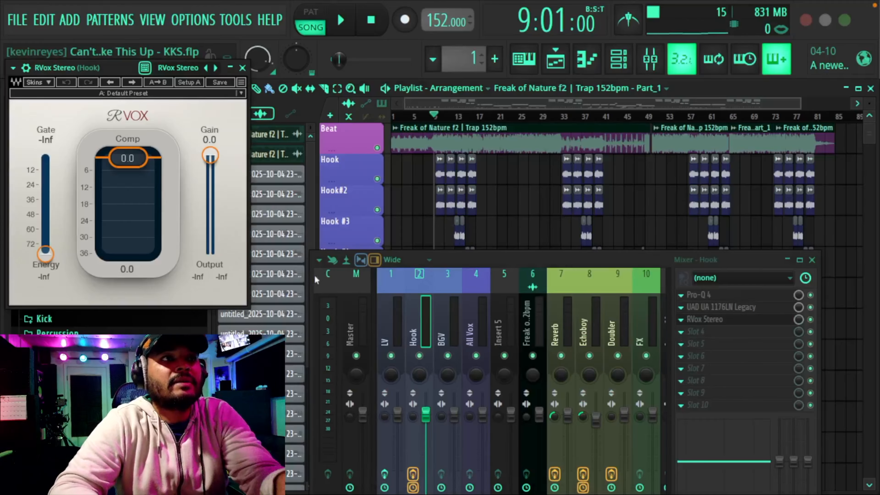
# During playback, set the Hook's RVox gate to -64.3, compression to about -6.2 and gain to -2.9
pyautogui.press('space')
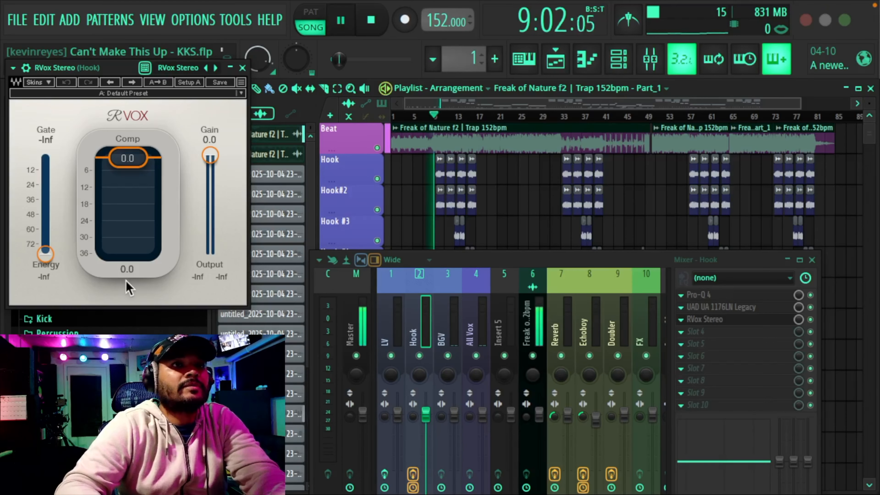
pyautogui.moveTo(46, 253); pyautogui.dragTo(46, 234)
pyautogui.moveTo(127, 159); pyautogui.dragTo(128, 172)
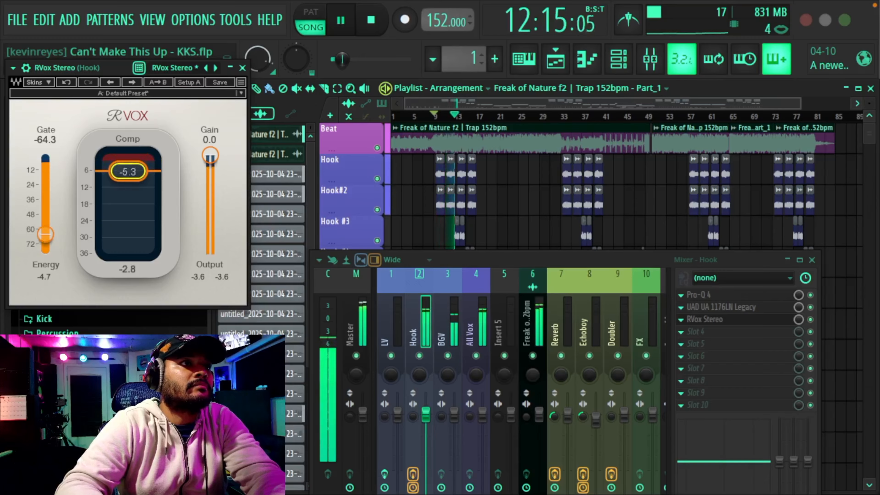
pyautogui.moveTo(210, 156); pyautogui.dragTo(211, 162)
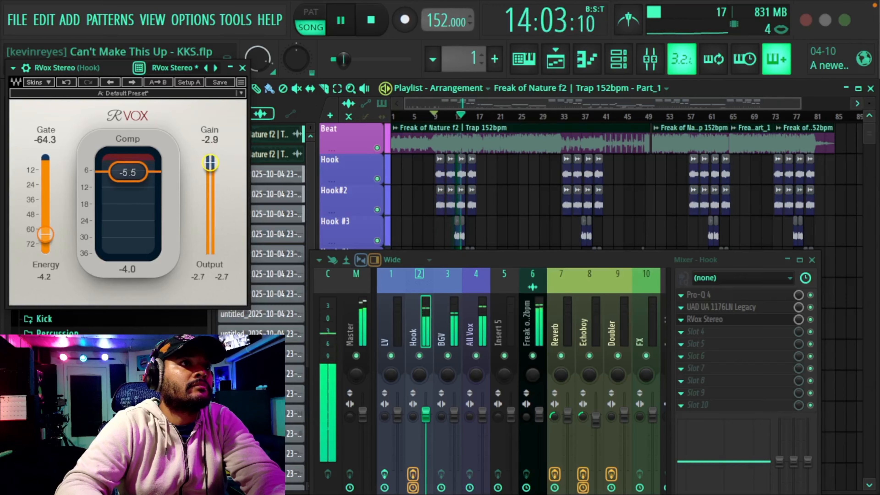
pyautogui.moveTo(139, 172); pyautogui.dragTo(138, 174)
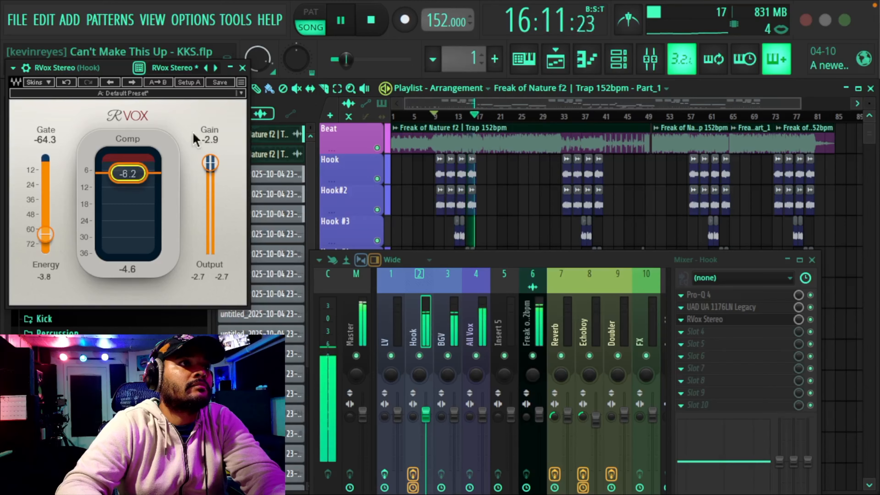
pyautogui.click(242, 68)
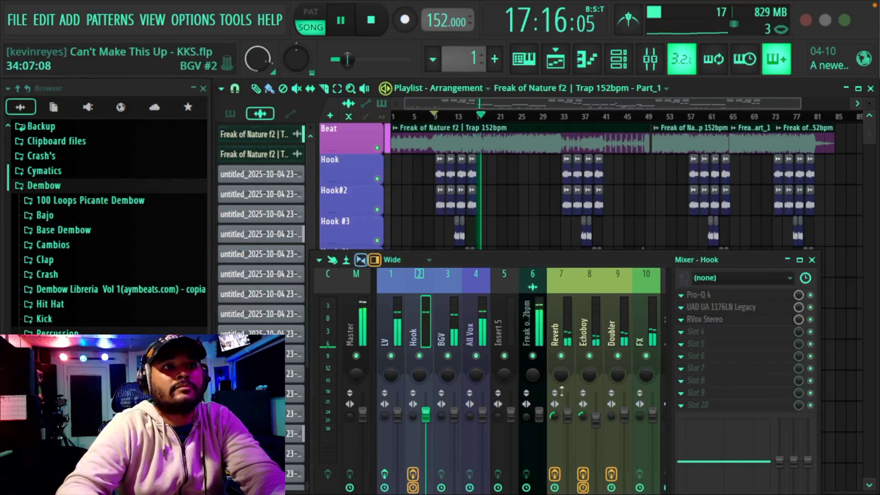
pyautogui.press('space')
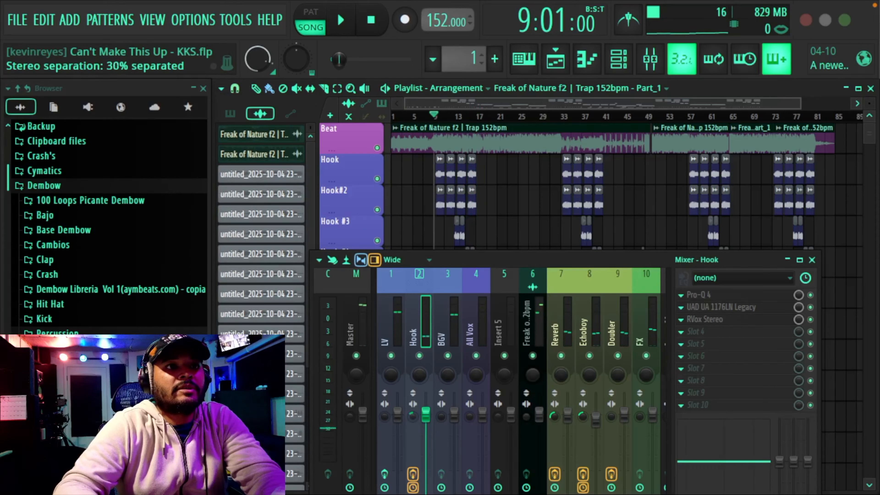
# Set stereo separation to 38% separated on Hook and 75% separated on BGV, checking the widening in playback
pyautogui.press('space')
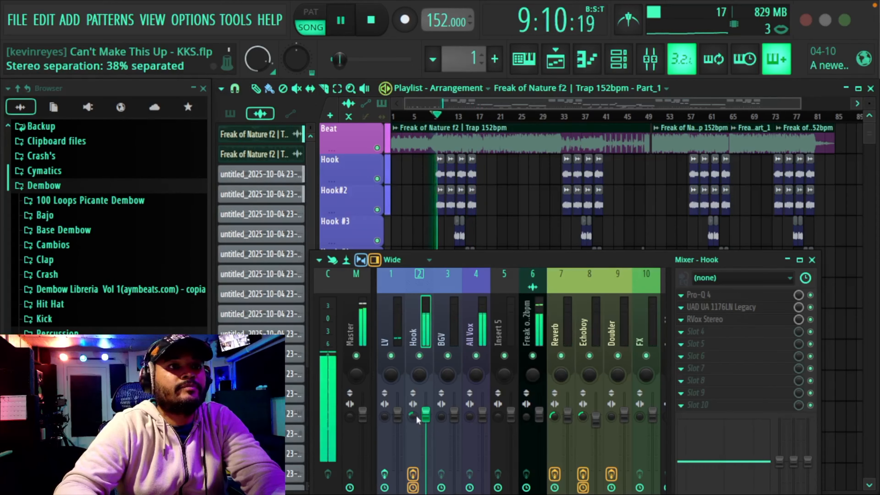
pyautogui.press('space')
pyautogui.moveTo(441, 415); pyautogui.dragTo(441, 407)
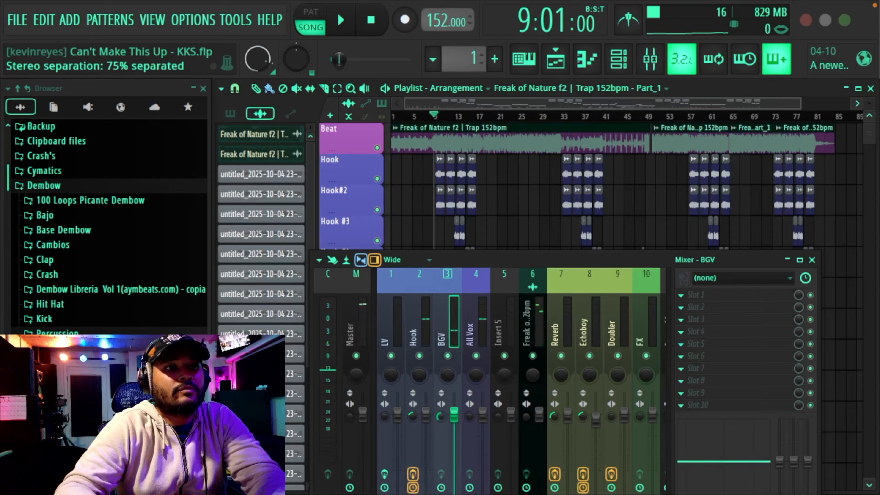
pyautogui.press('space')
pyautogui.click(423, 331)
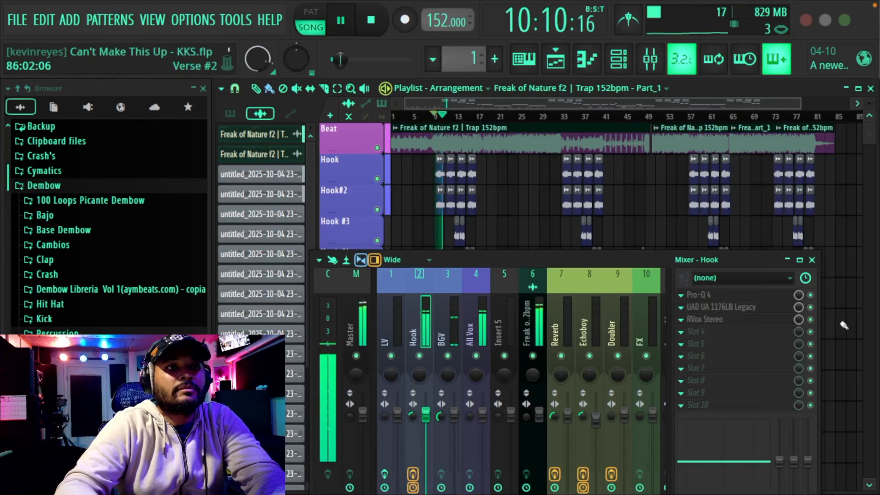
pyautogui.press('space')
# Copy the UAD Ampex ATR-102 from the LV mixer track to the Hook track's fourth slot and check it in playback
pyautogui.click(387, 317)
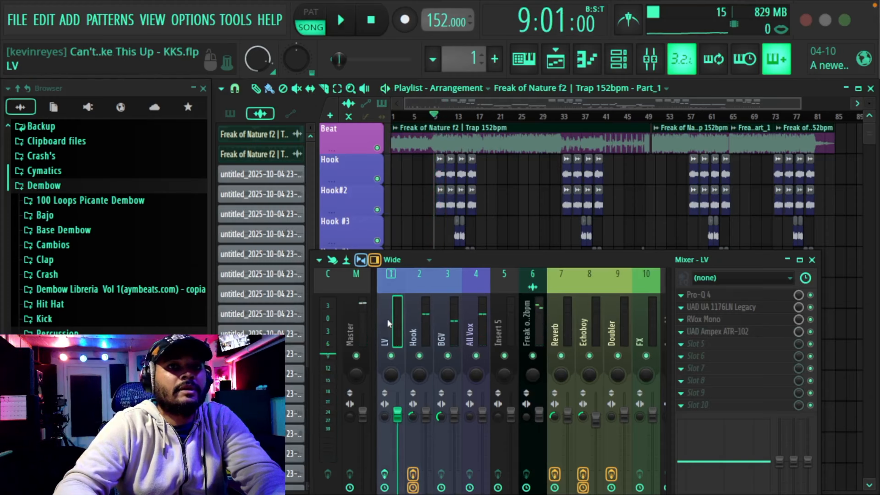
pyautogui.click(419, 317)
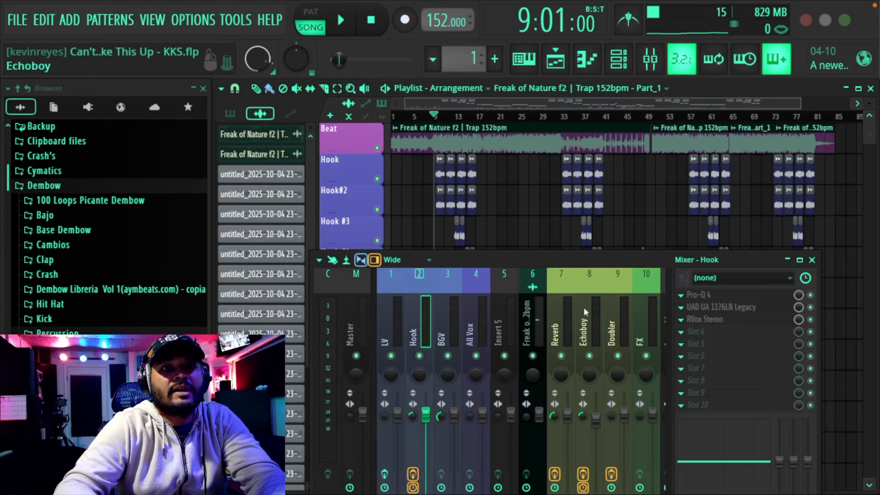
pyautogui.click(391, 323)
pyautogui.click(681, 332)
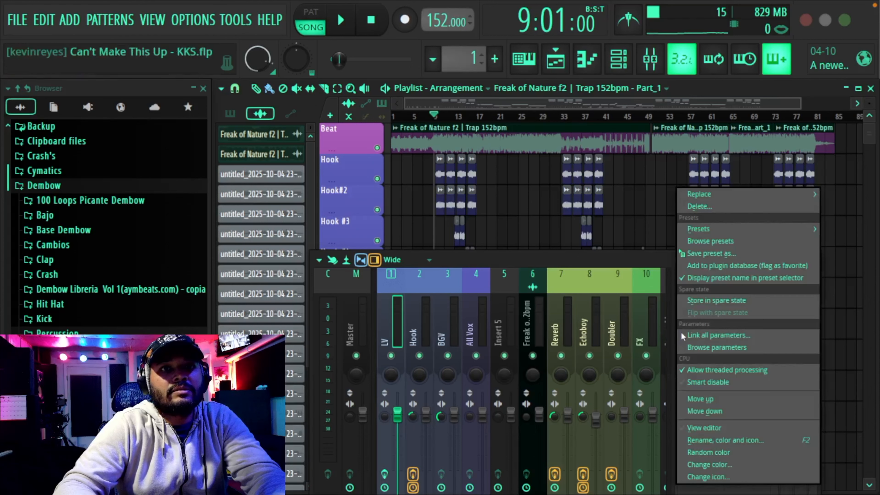
pyautogui.click(684, 254)
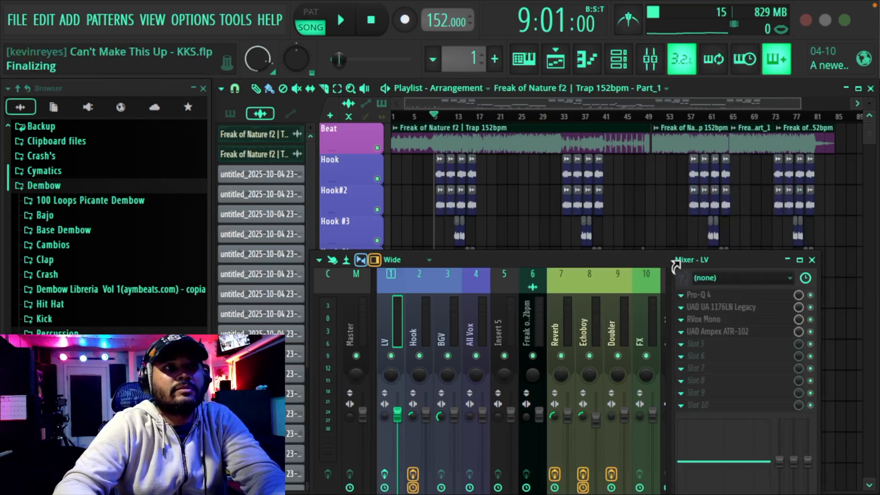
pyautogui.click(419, 333)
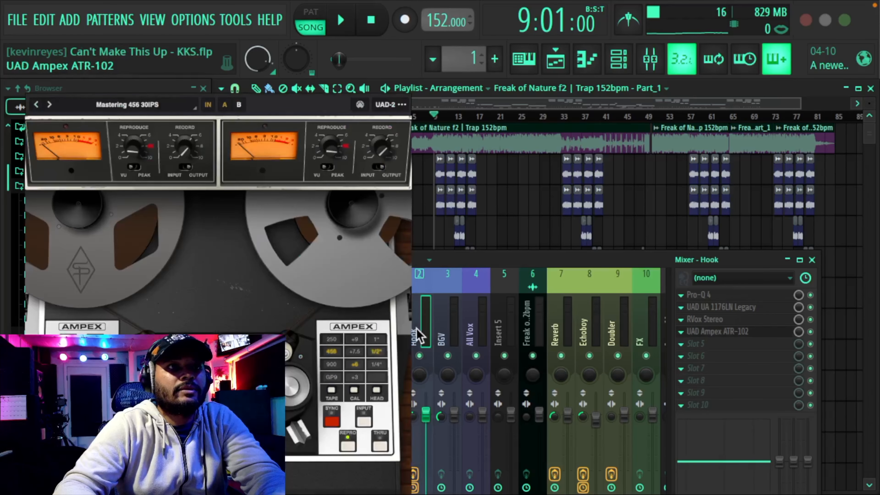
pyautogui.press('space')
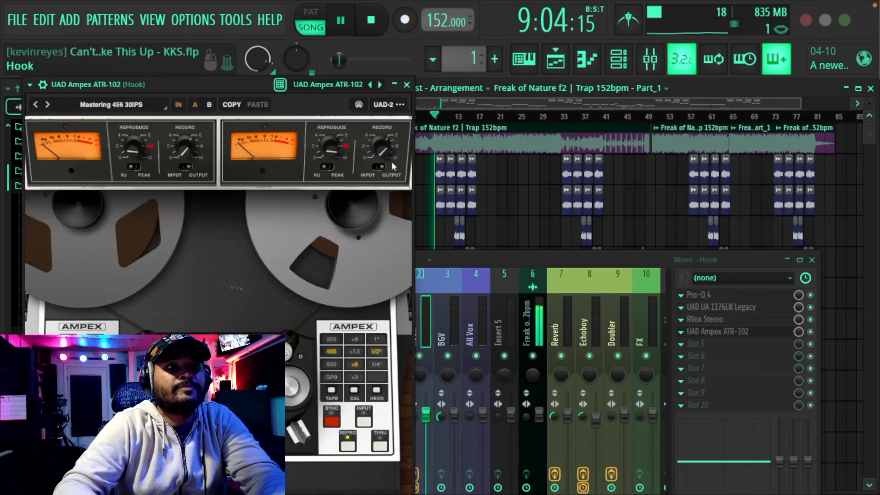
pyautogui.click(406, 84)
pyautogui.press('space')
# Load Fruity Parametric EQ 2 into the first effect slot of the BGV mixer track
pyautogui.click(447, 324)
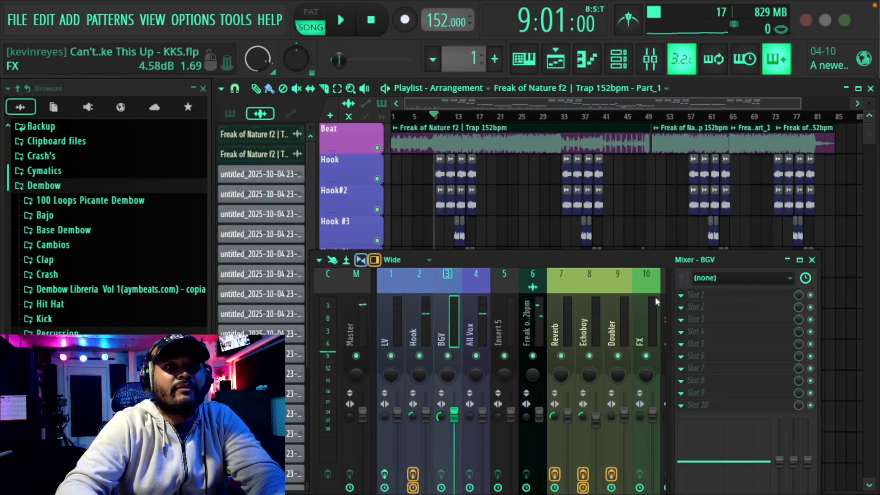
pyautogui.click(705, 297)
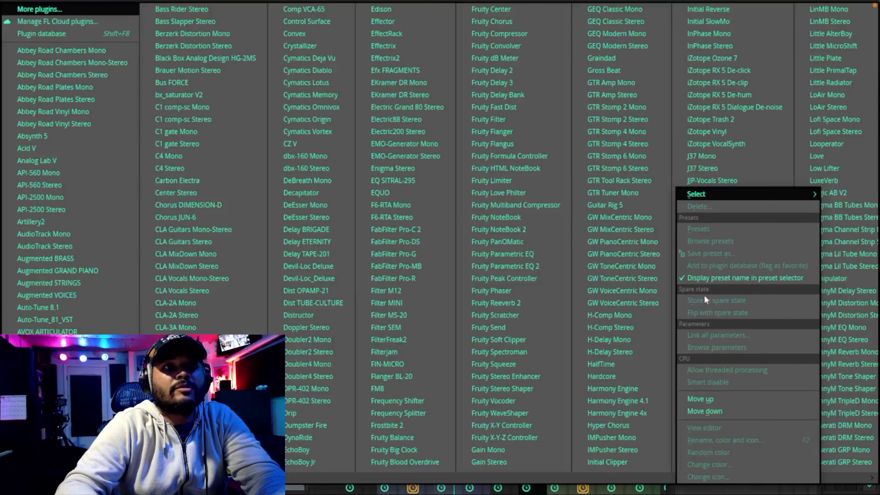
pyautogui.click(507, 267)
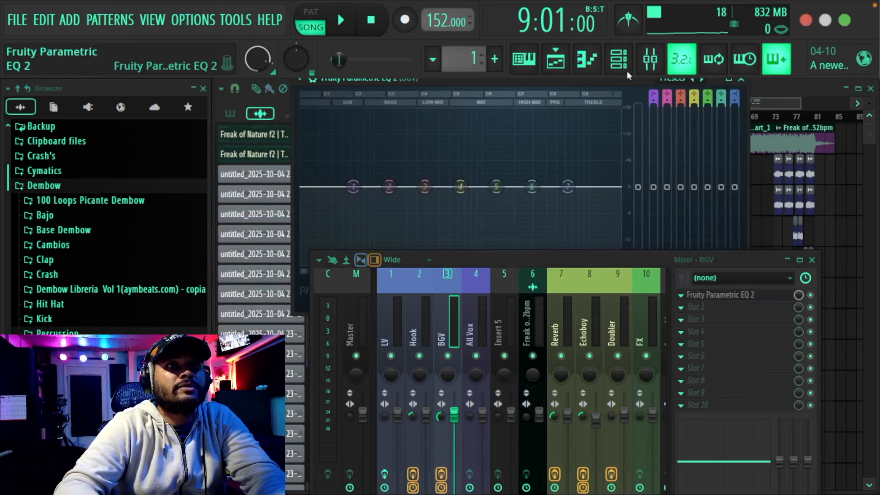
# Cut the BGV's lows with band 1 at -18 dB, 494 Hz and its highs with band 7 at -18 dB, 5214 Hz, 41% bandwidth
pyautogui.moveTo(353, 187); pyautogui.dragTo(443, 330)
pyautogui.moveTo(426, 263); pyautogui.dragTo(441, 263)
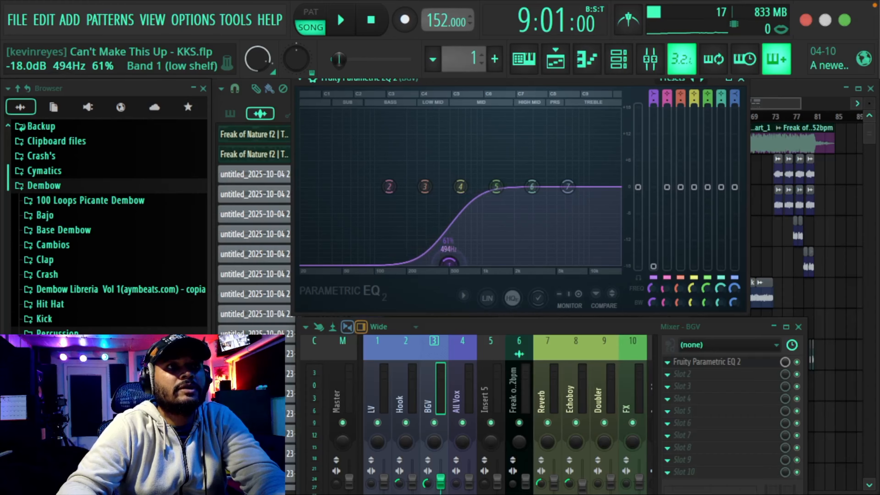
pyautogui.moveTo(567, 187); pyautogui.dragTo(558, 263)
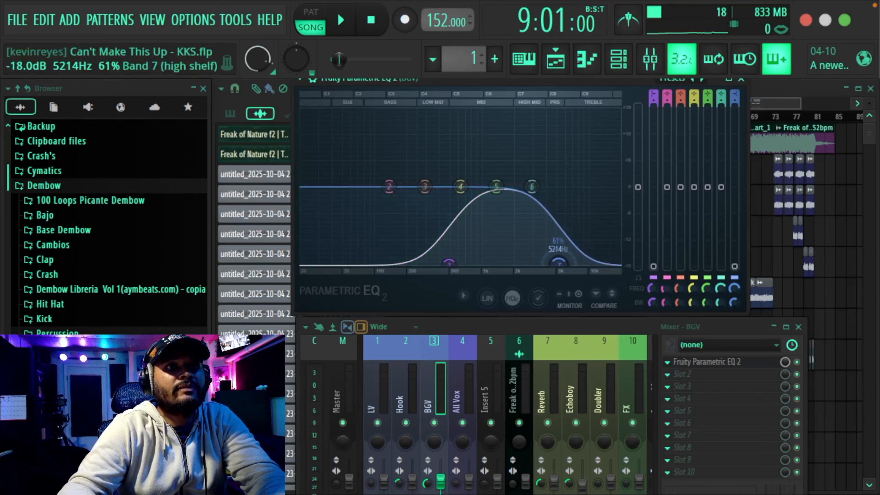
pyautogui.scroll(-3, 558, 262)
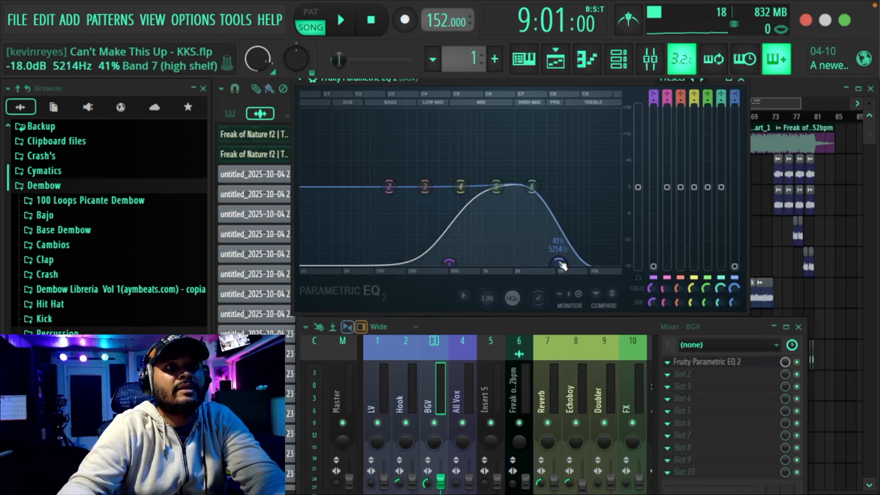
# Sharpen the low-cut slope of band 1 in the BGV's Fruity Parametric EQ 2 and check it in playback
pyautogui.scroll(-2, 449, 263)
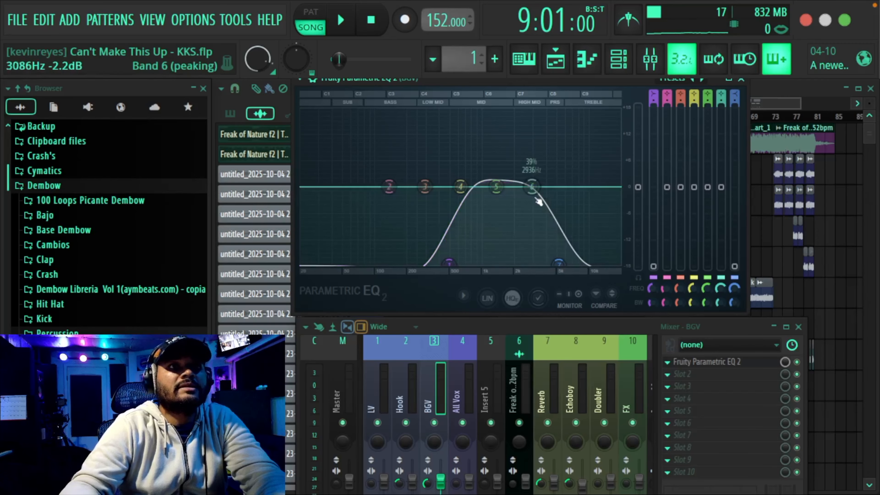
pyautogui.press('space')
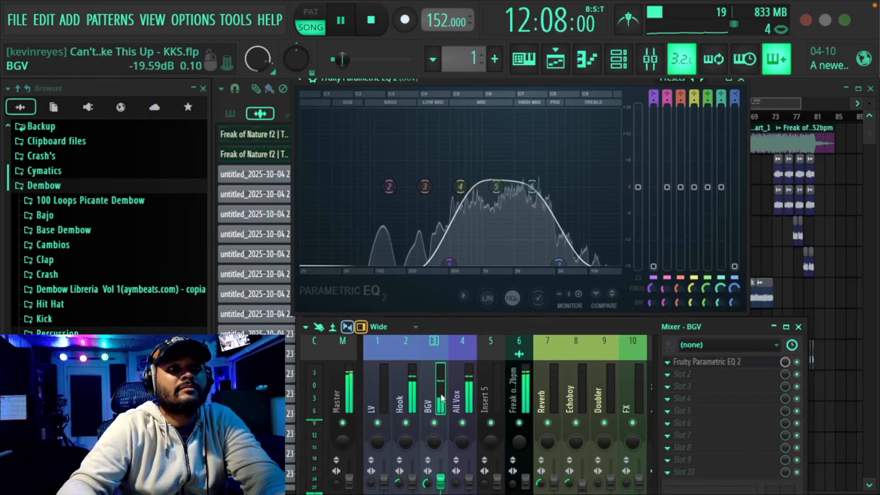
pyautogui.press('space')
# Load CLA-2A Stereo into the BGV's second effect slot and raise its peak reduction during playback
pyautogui.click(696, 373)
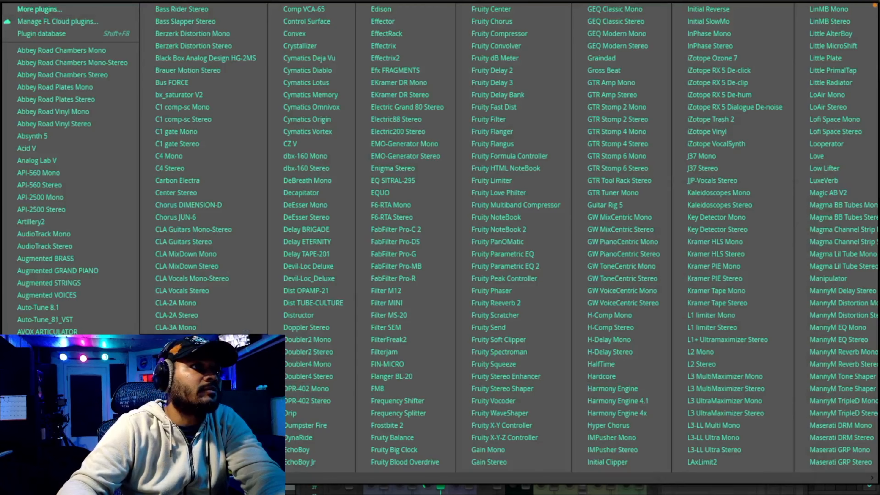
pyautogui.click(187, 314)
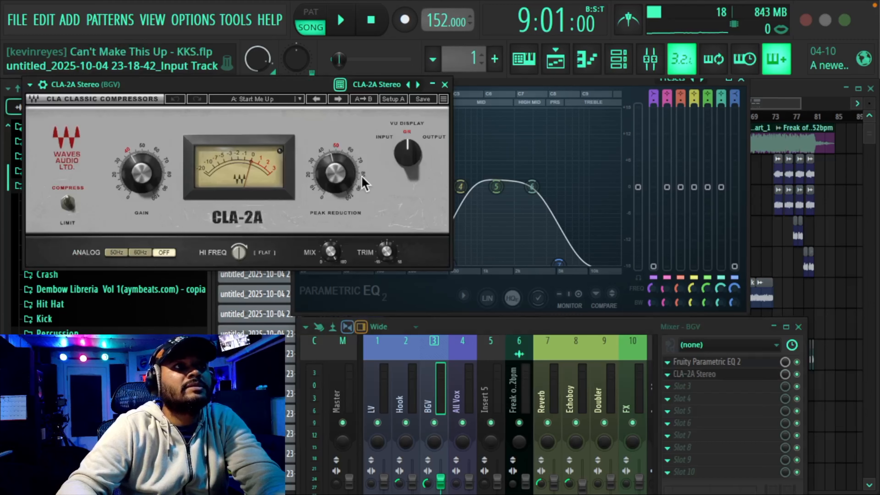
pyautogui.press('space')
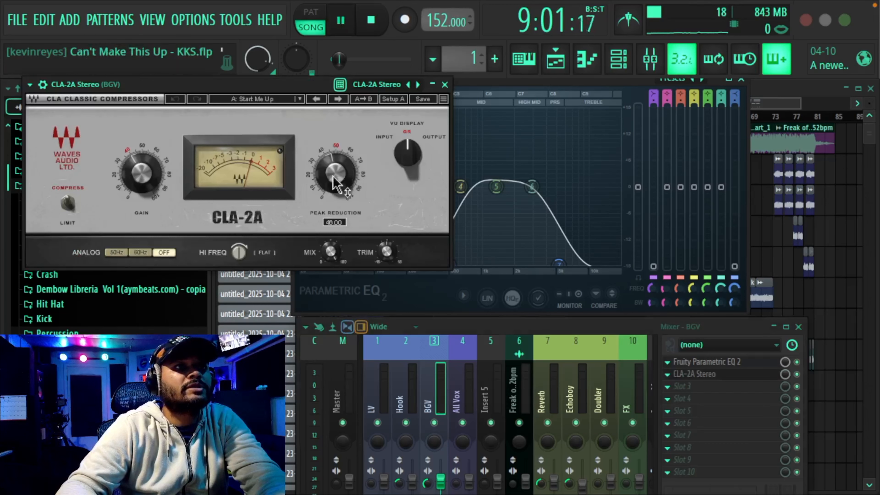
pyautogui.moveTo(334, 178); pyautogui.dragTo(333, 162)
# Set the BGV CLA-2A's gain to about 46 and its analog mode to 60Hz while listening to the mix
pyautogui.moveTo(144, 177)
pyautogui.mouseDown()
pyautogui.moveTo(130, 174)
pyautogui.moveTo(138, 172)
pyautogui.mouseUp()
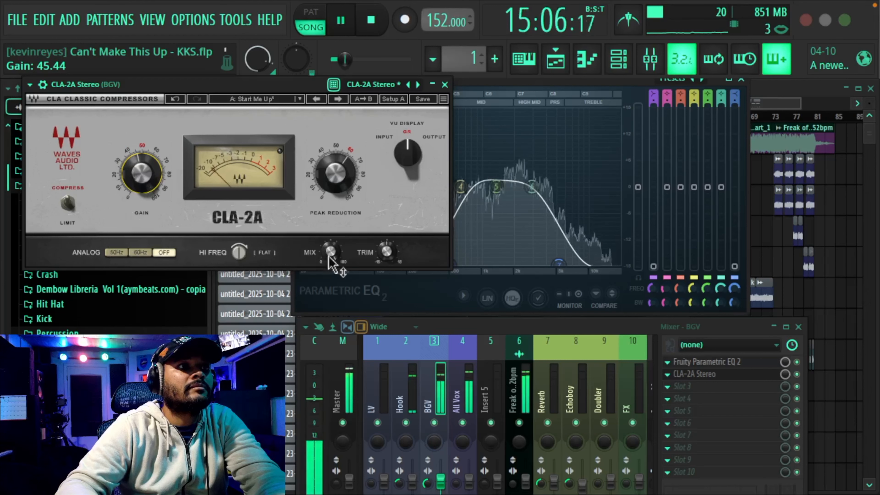
pyautogui.click(136, 252)
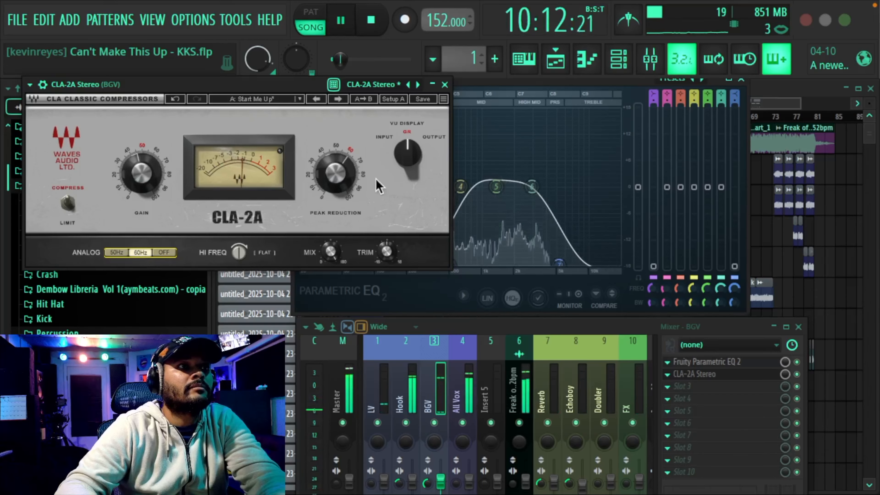
pyautogui.moveTo(143, 175); pyautogui.dragTo(143, 174)
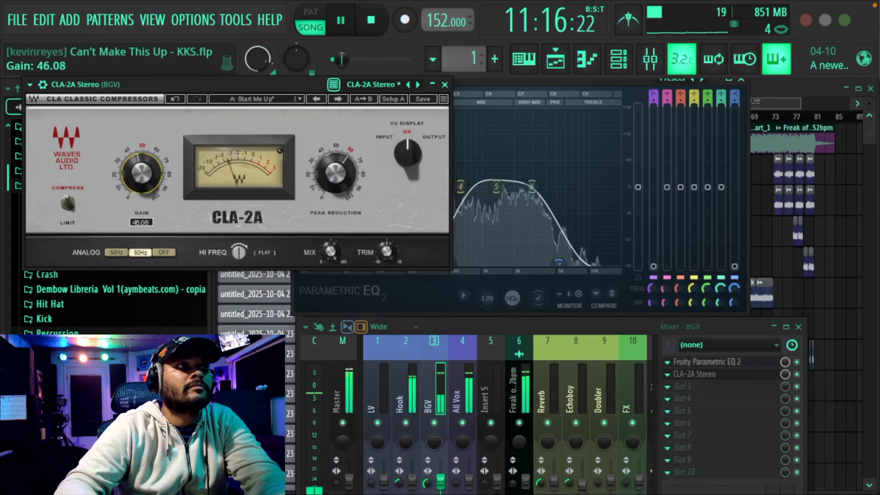
pyautogui.click(445, 84)
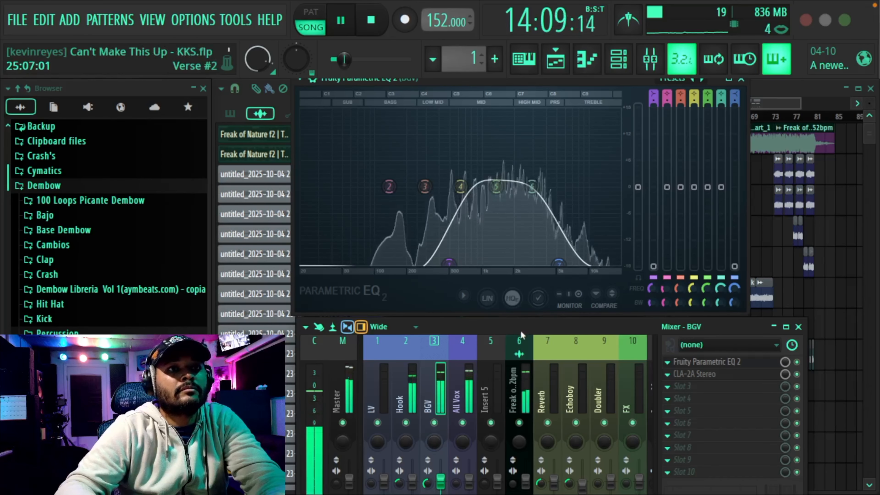
# Load PanMan into the third effect slot of the BGV mixer track and audition its Default preset
pyautogui.moveTo(522, 327); pyautogui.dragTo(450, 204)
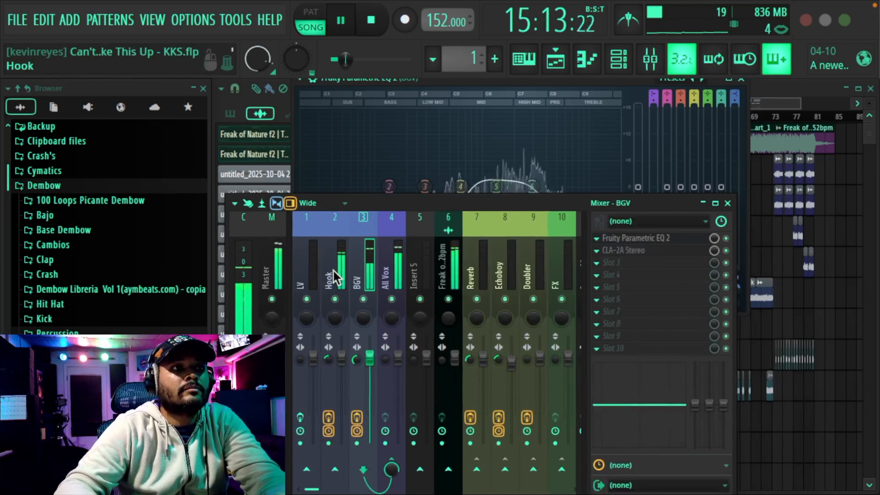
pyautogui.press('space')
pyautogui.click(637, 264)
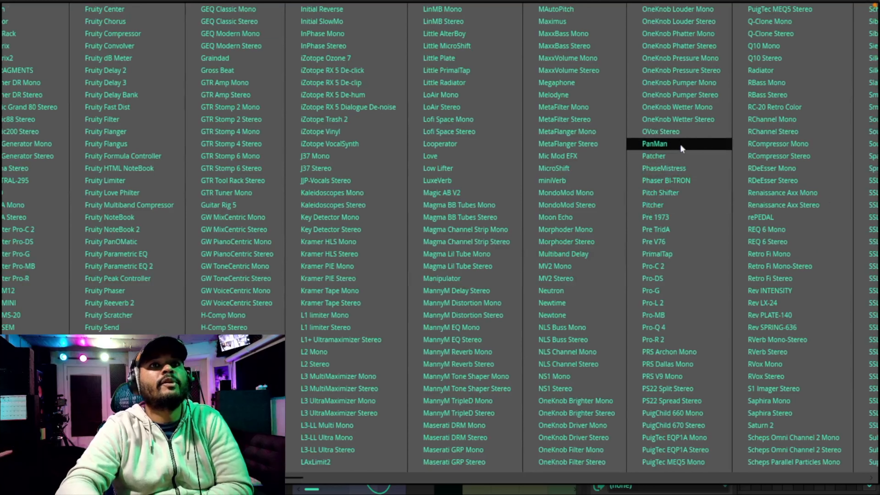
pyautogui.click(680, 143)
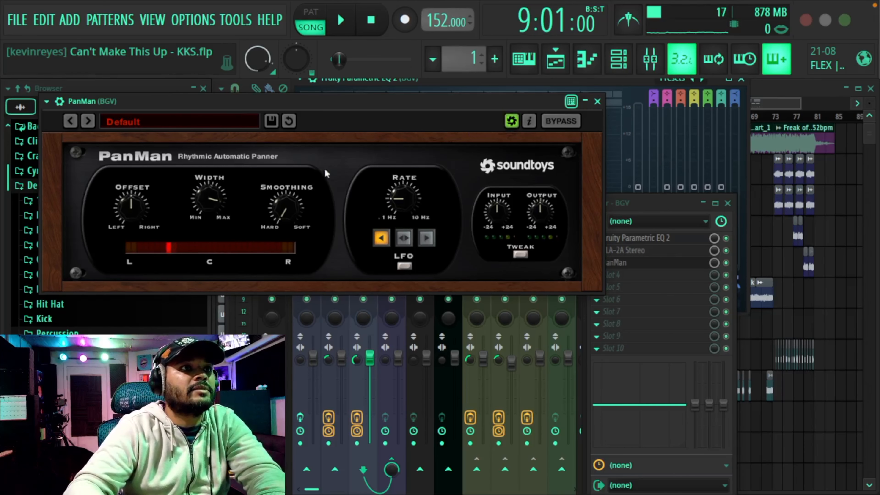
pyautogui.press('space')
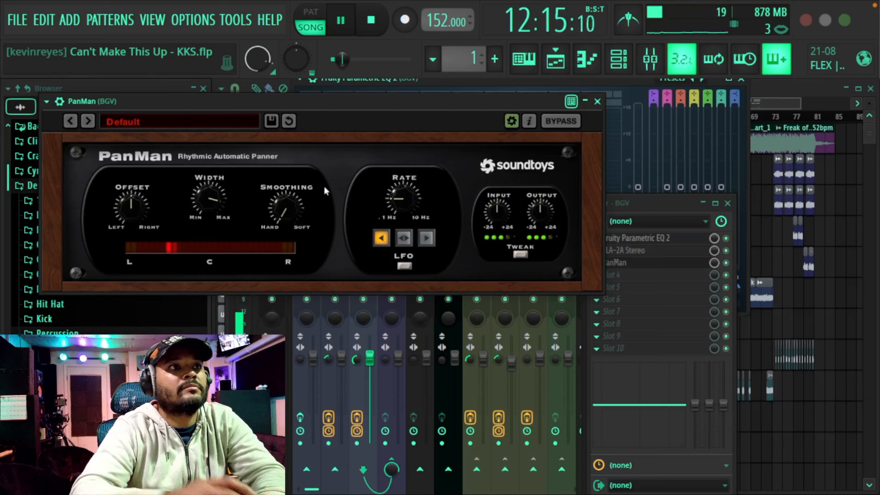
# Lower the mix level of PanMan in the BGV's third effect slot
pyautogui.click(605, 101)
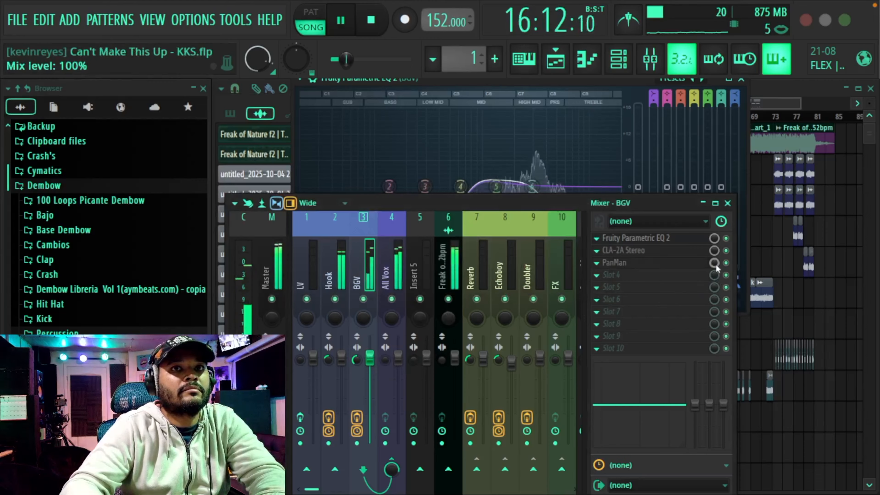
pyautogui.press('space')
pyautogui.moveTo(716, 267); pyautogui.dragTo(716, 269)
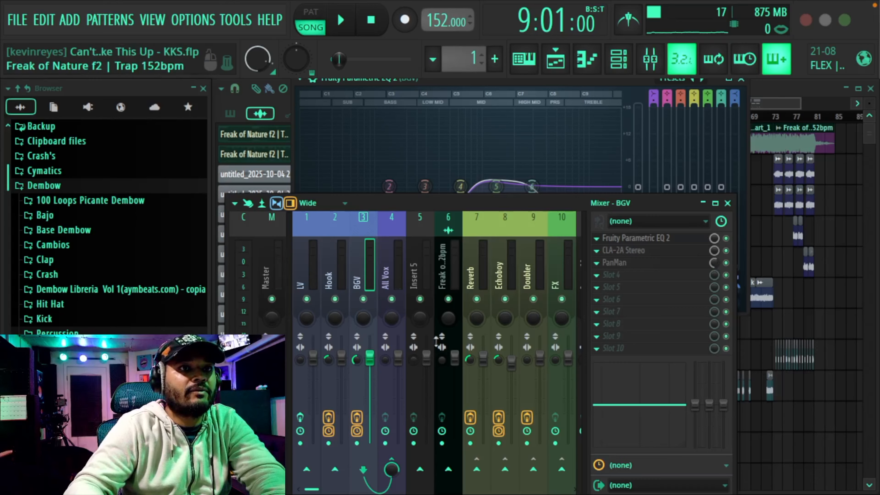
# Send the BGV track to Reverb, Echoboy and Doubler, reduce its Reverb send, and adjust the Doubler track's stereo separation
pyautogui.click(478, 471)
pyautogui.click(505, 471)
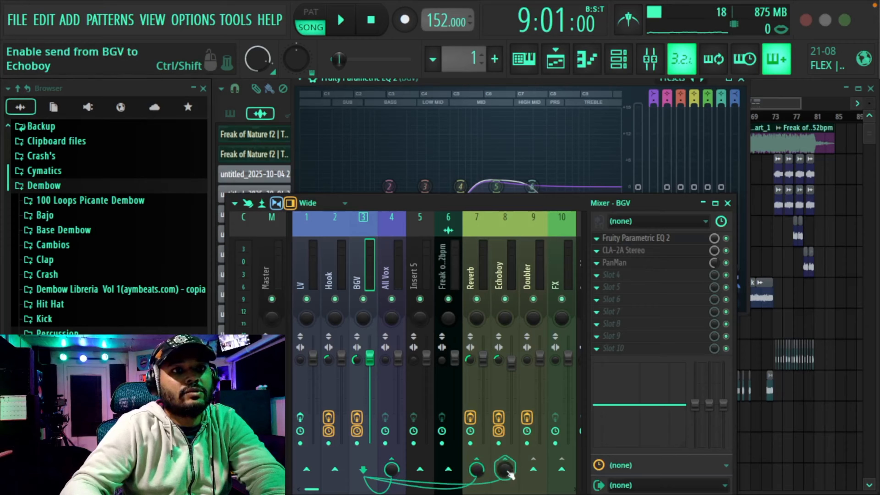
pyautogui.click(534, 472)
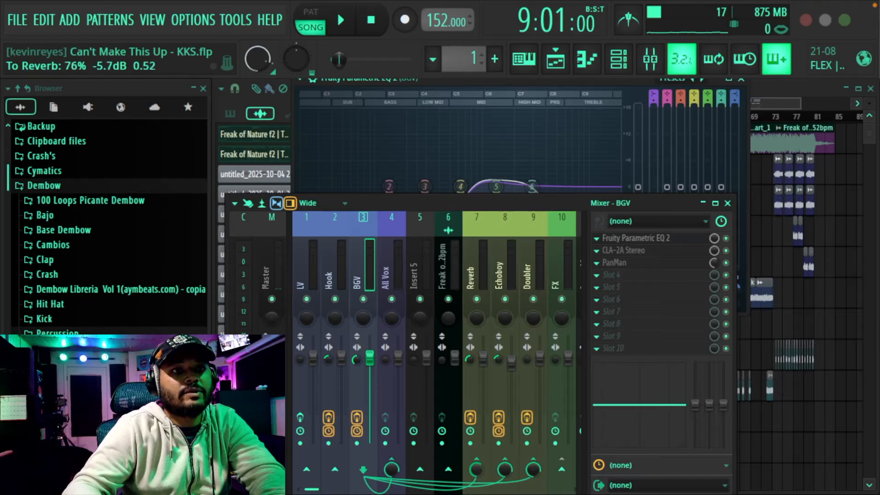
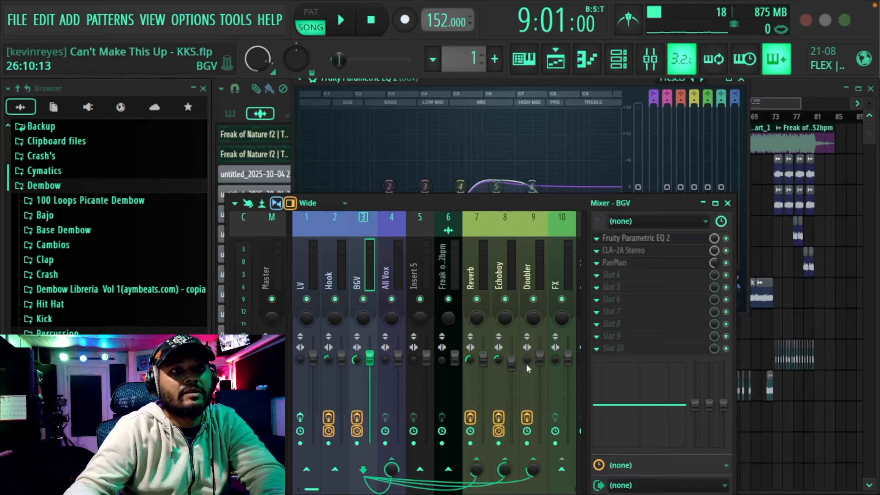
pyautogui.click(528, 361)
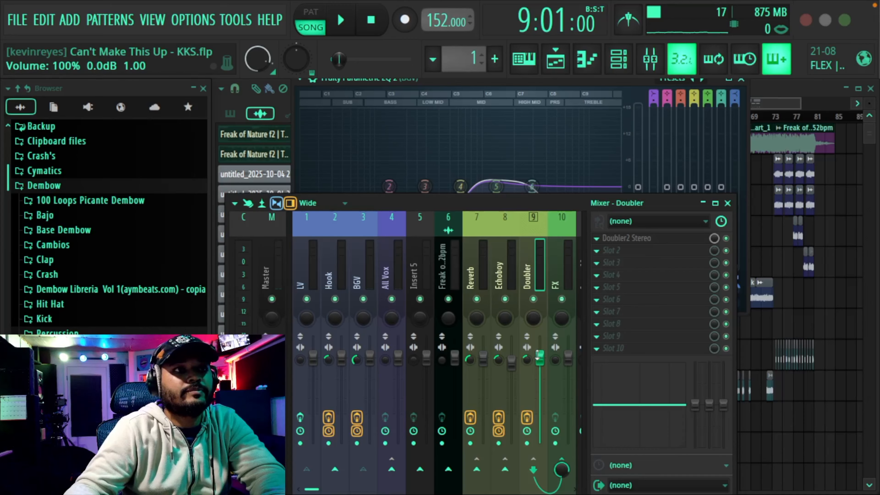
# Balance the vocals during playback, lowering the BGV volume to about 91% and raising the LV volume to about 102%
pyautogui.press('space')
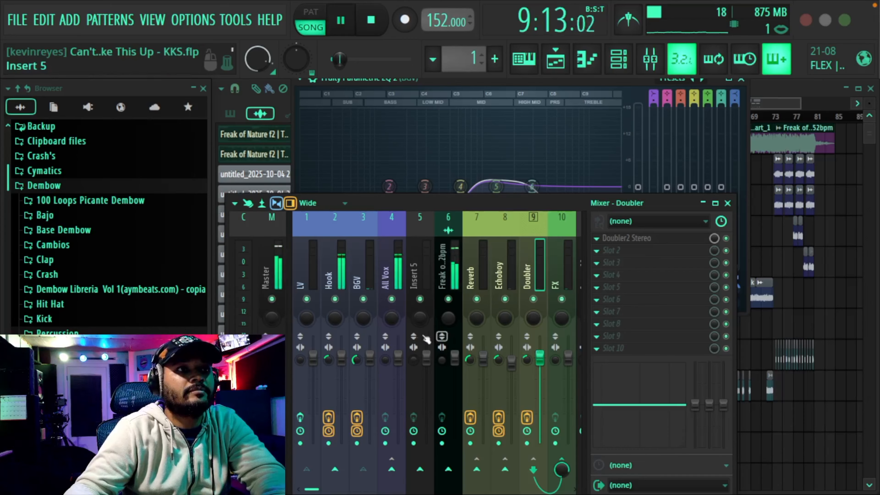
pyautogui.click(366, 357)
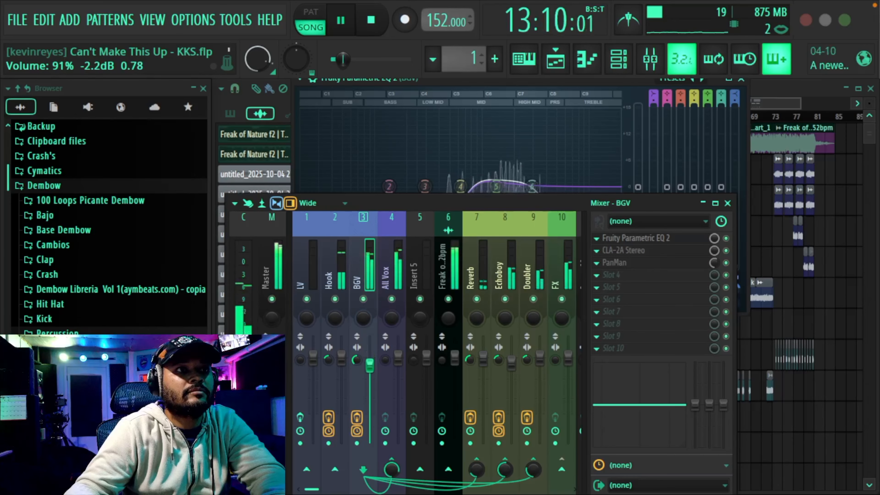
pyautogui.moveTo(370, 365); pyautogui.dragTo(370, 366)
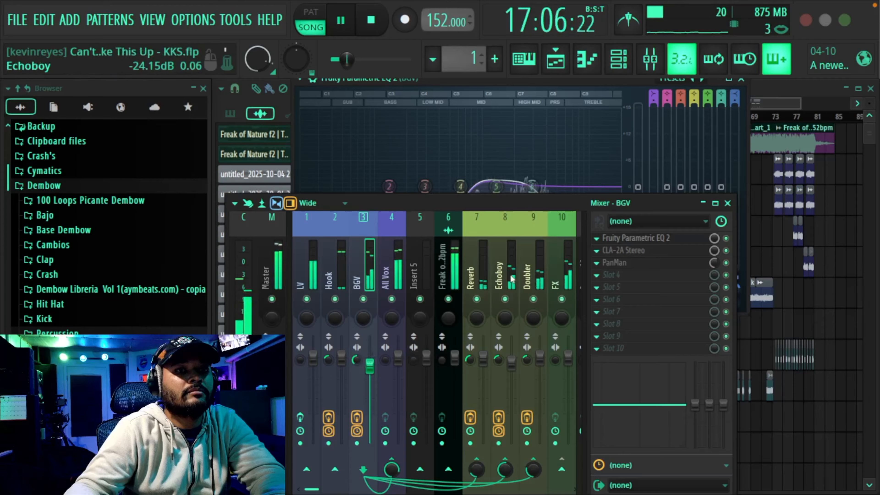
pyautogui.click(313, 274)
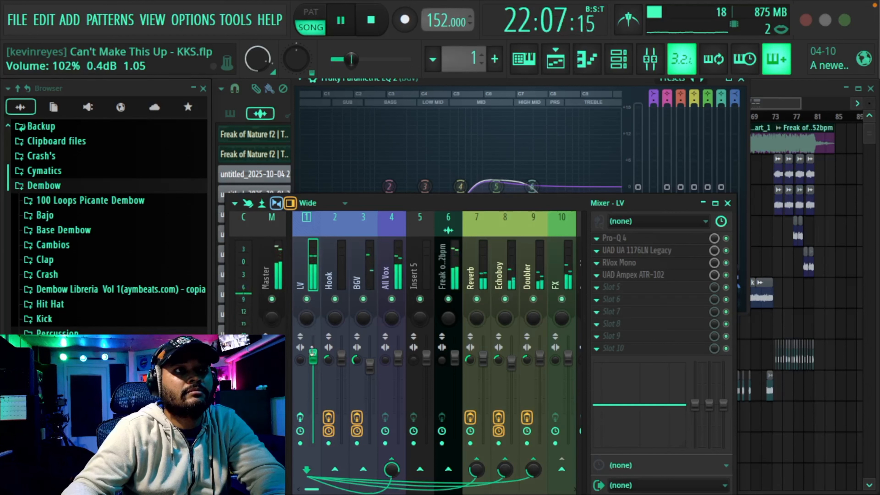
pyautogui.press('space')
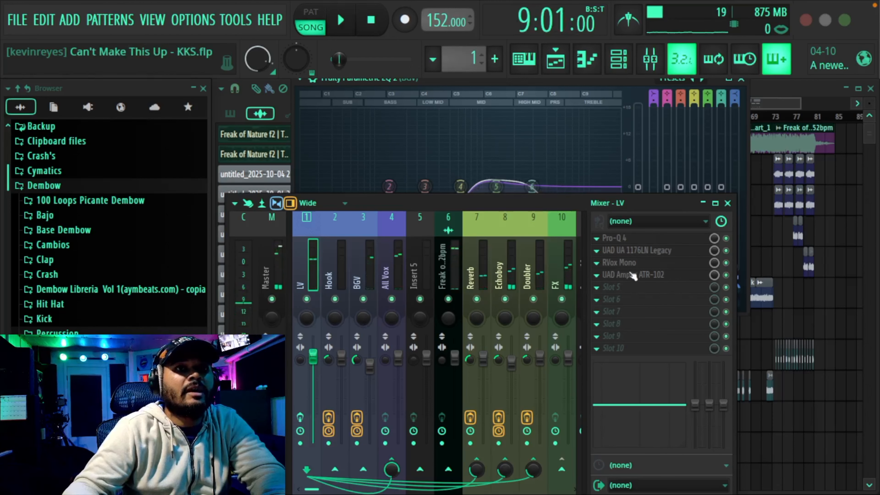
# Review RVox Mono on the LV track and PanMan on the BGV track while playing through the mix
pyautogui.click(623, 263)
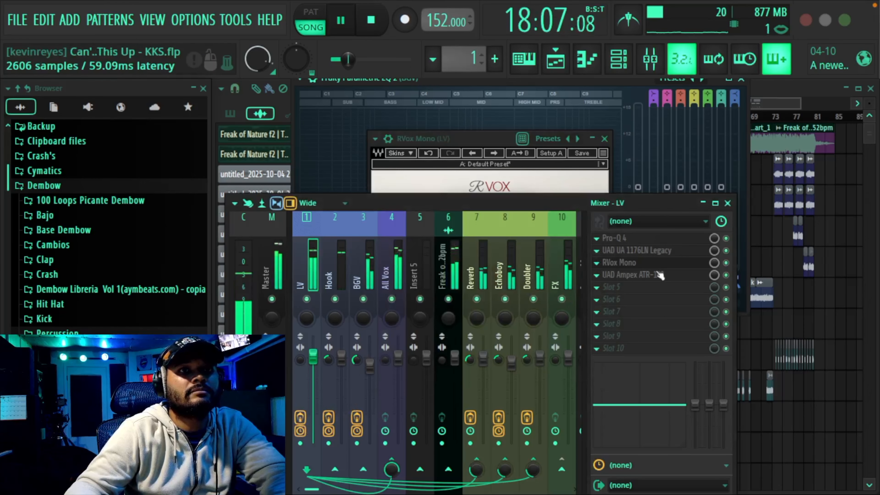
pyautogui.click(671, 262)
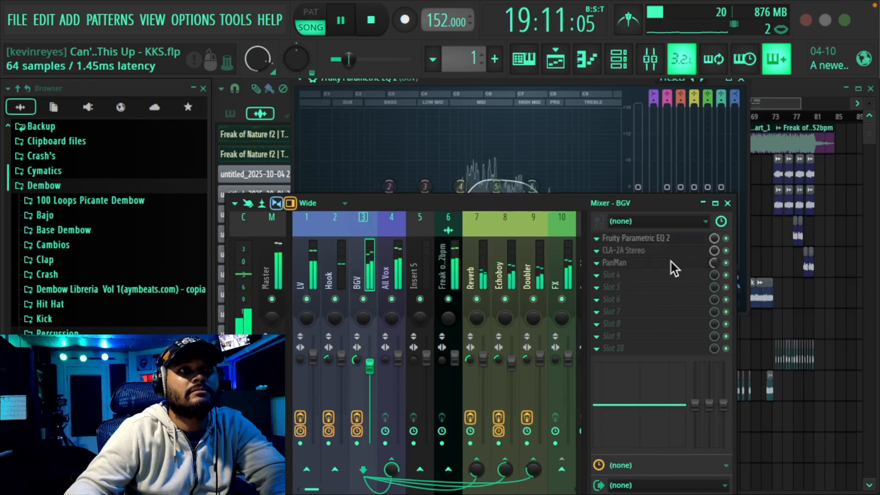
pyautogui.click(671, 262)
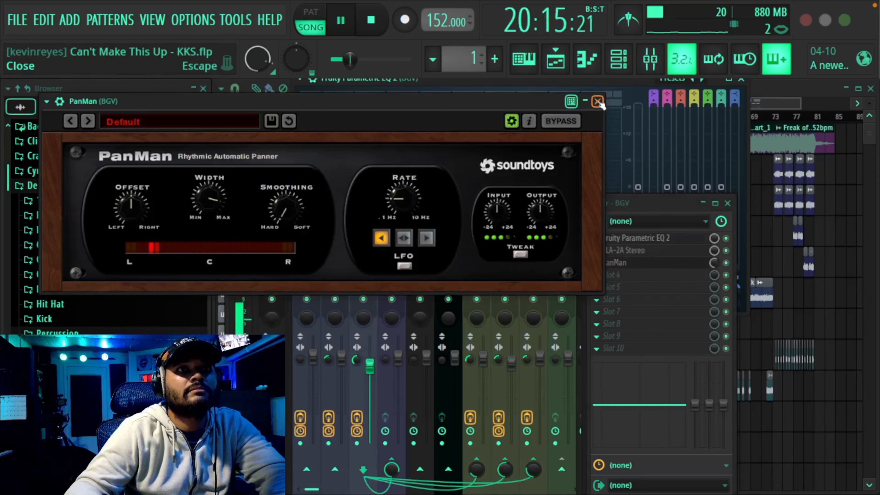
pyautogui.click(598, 102)
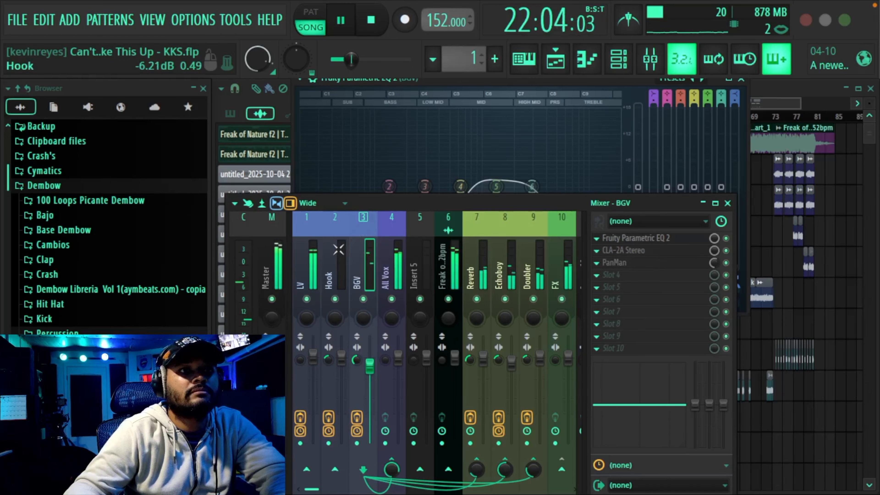
pyautogui.scroll(-2, 418, 263)
pyautogui.scroll(2, 418, 262)
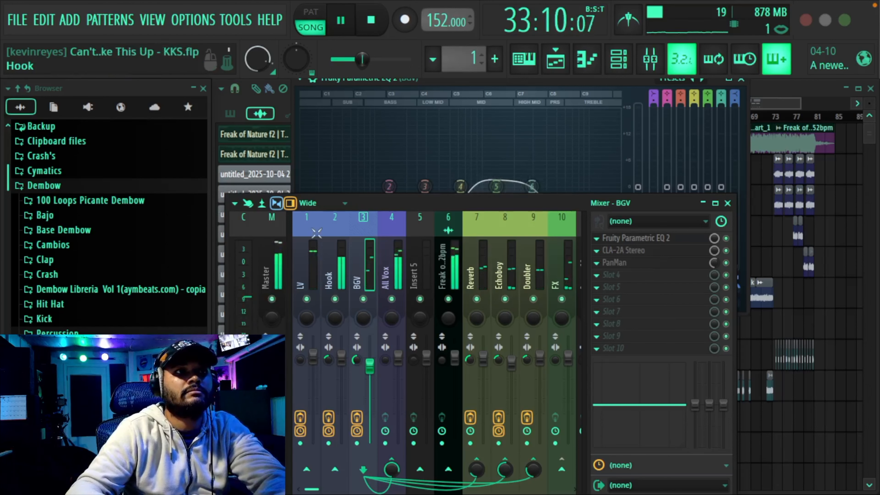
pyautogui.press('space')
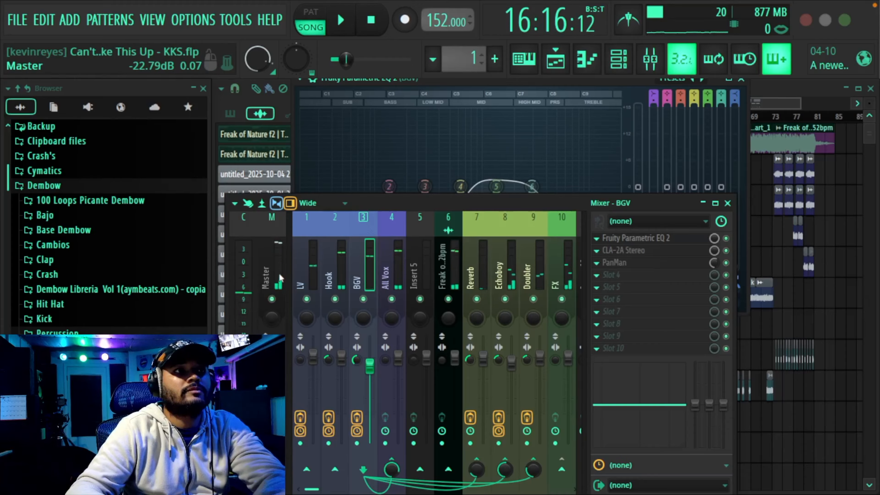
# Load TR5 Classic Clipper into the Master's tenth slot with gain 1.2 dB, slope -5.0 and output 0.3 dB, checking it in playback
pyautogui.click(280, 277)
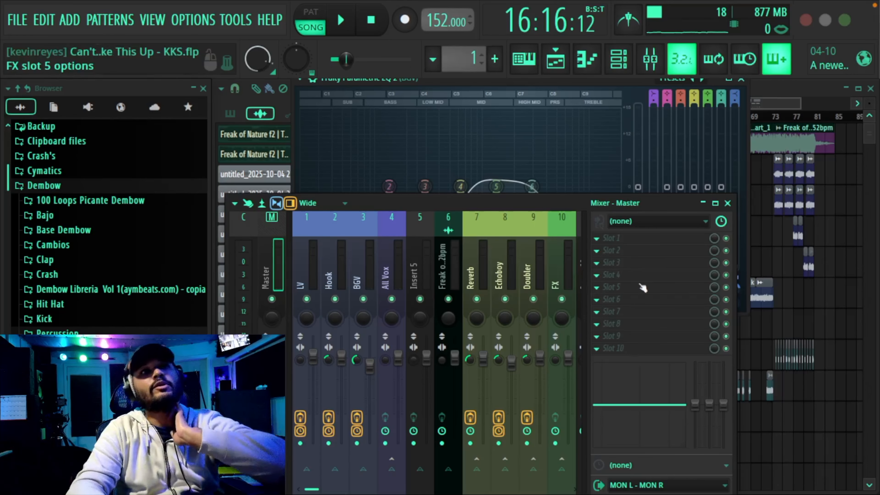
pyautogui.click(634, 350)
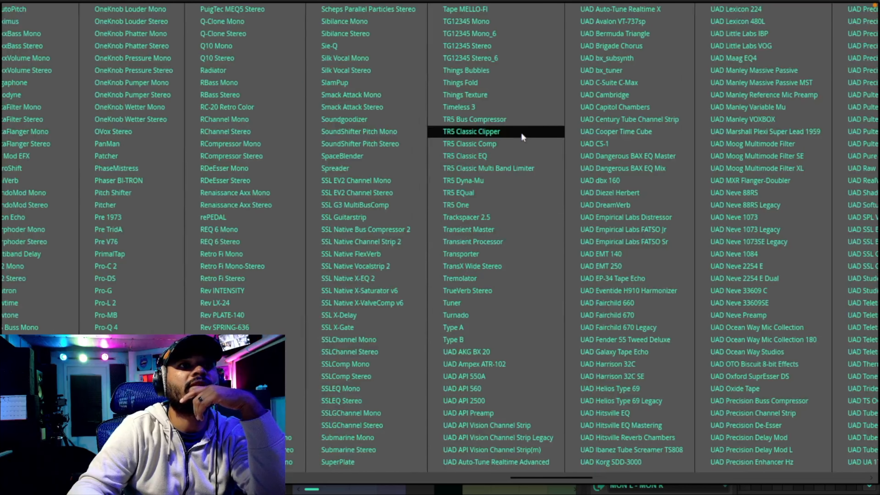
pyautogui.click(521, 133)
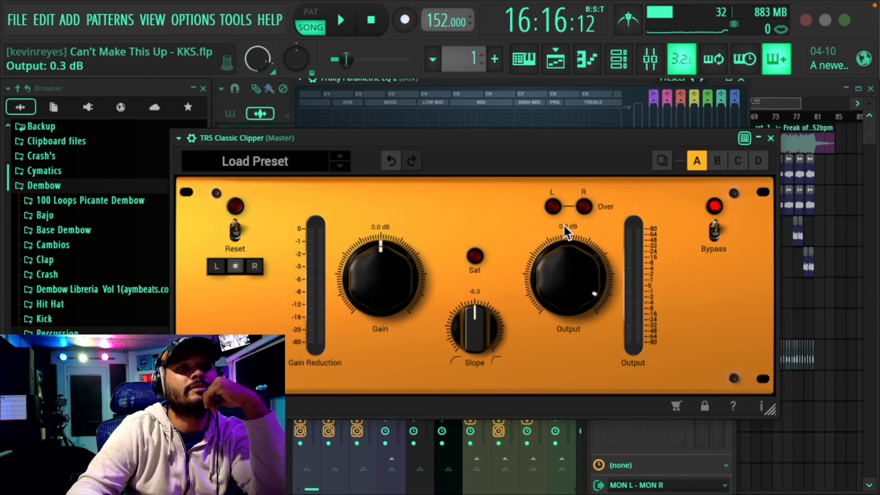
pyautogui.moveTo(480, 351); pyautogui.dragTo(480, 345)
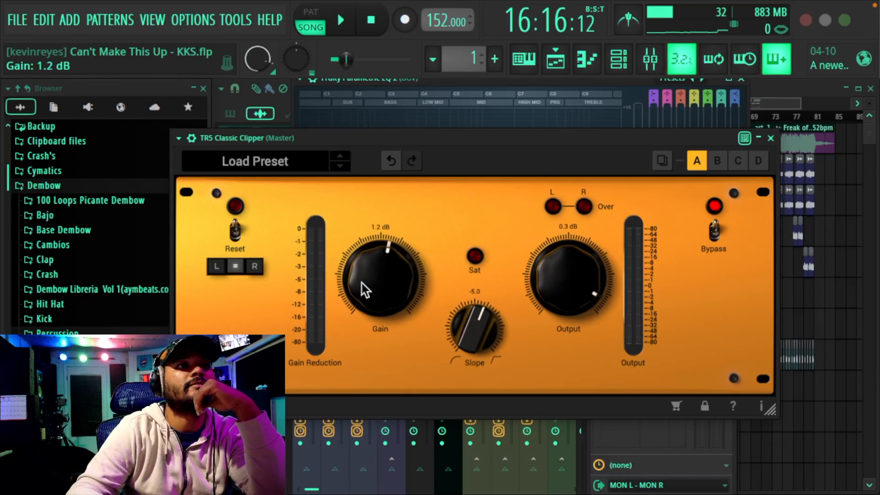
pyautogui.press('space')
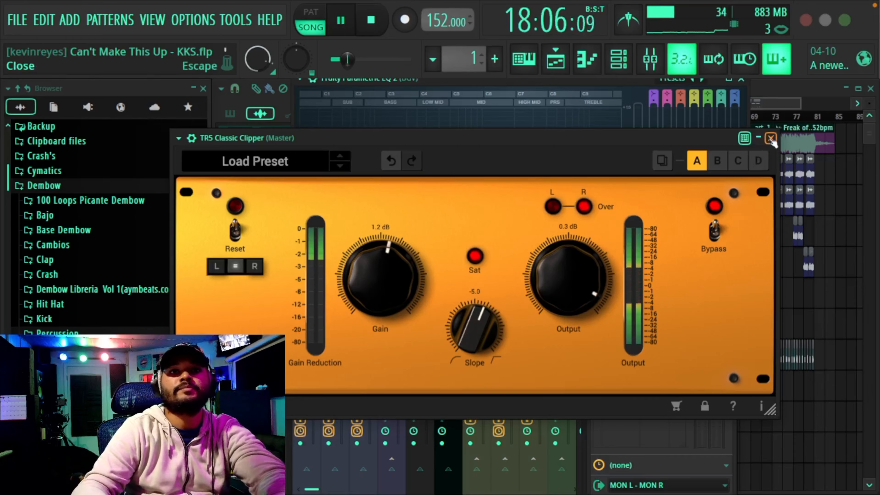
# Lower the FX track's volume during playback and cut its low-shelf EQ band at 90 Hz to -18.0
pyautogui.click(771, 138)
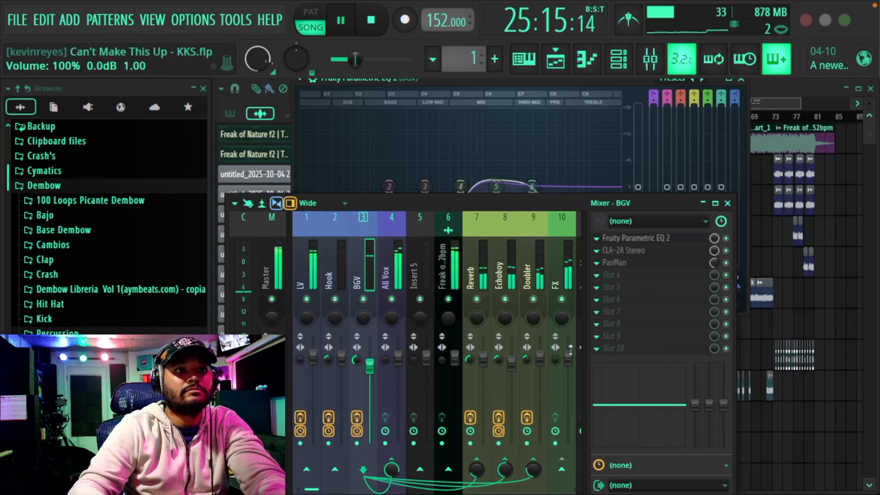
pyautogui.moveTo(568, 355); pyautogui.dragTo(568, 363)
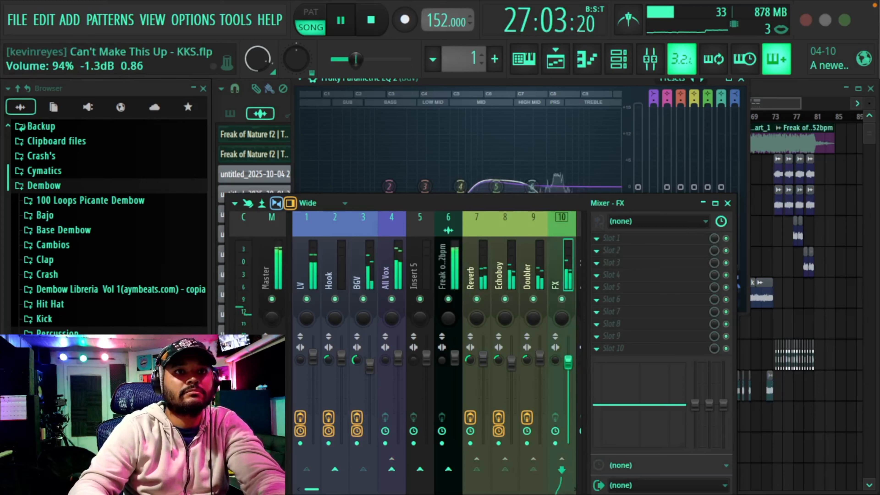
pyautogui.press('space')
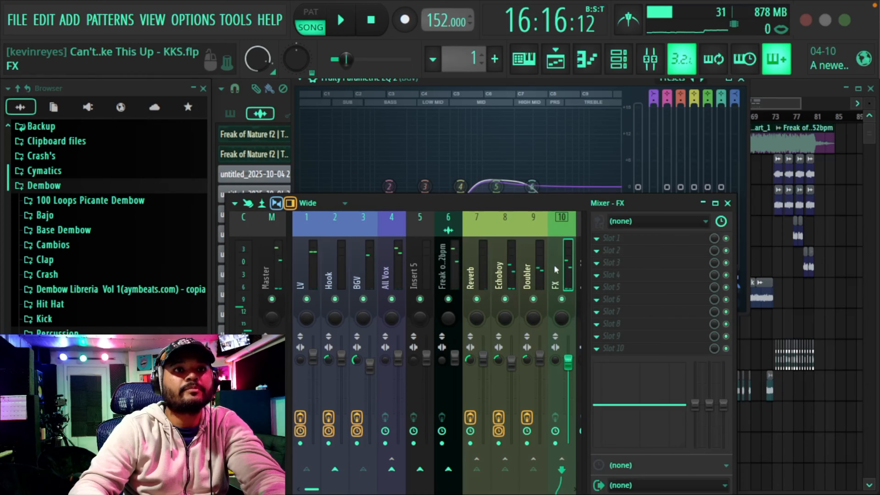
pyautogui.press('space')
pyautogui.moveTo(568, 360); pyautogui.dragTo(568, 370)
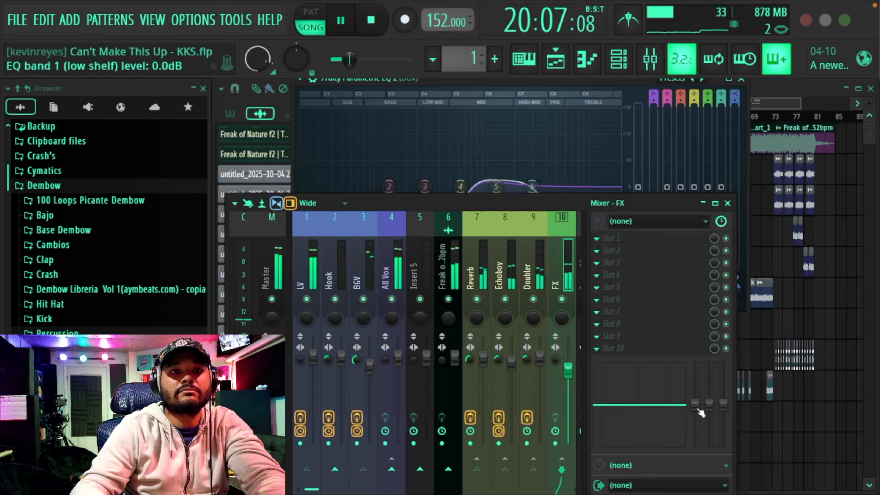
pyautogui.moveTo(698, 408); pyautogui.dragTo(701, 443)
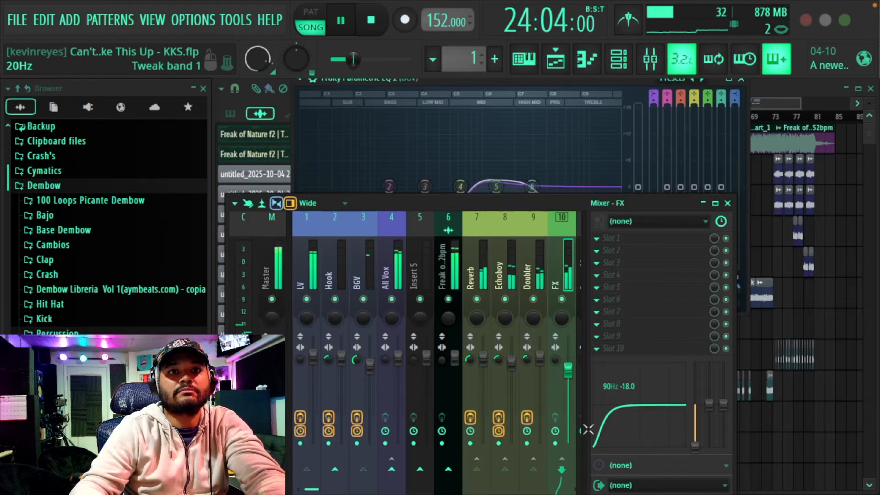
pyautogui.moveTo(568, 370); pyautogui.dragTo(568, 371)
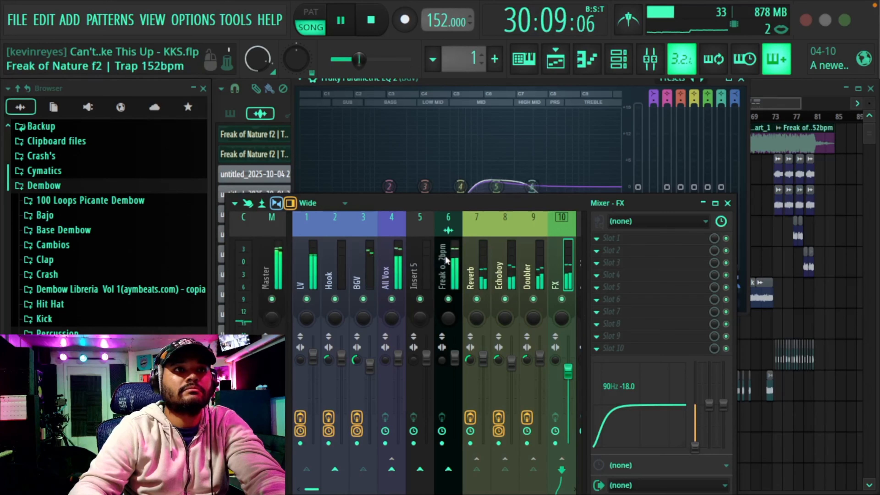
# Load SSL G3 MultiBusComp into the All Vox track's second slot and clear the leftover BGV equalizer window out of the way
pyautogui.click(381, 261)
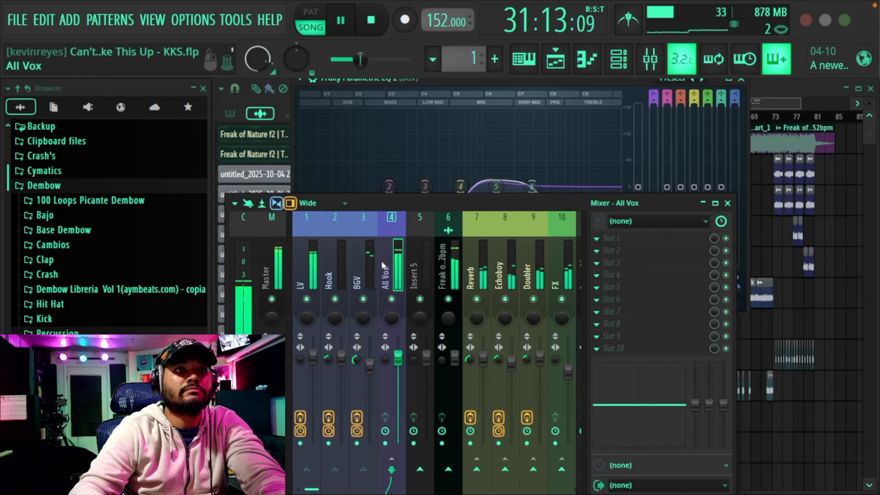
pyautogui.click(269, 265)
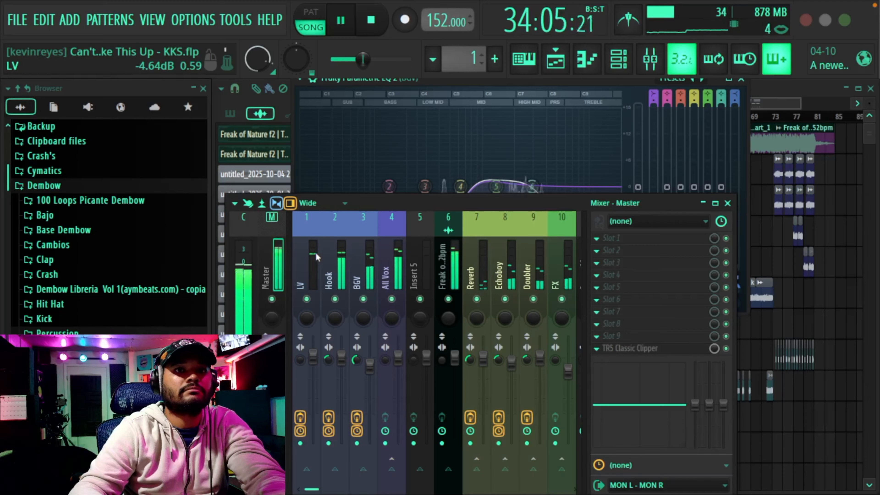
pyautogui.click(389, 257)
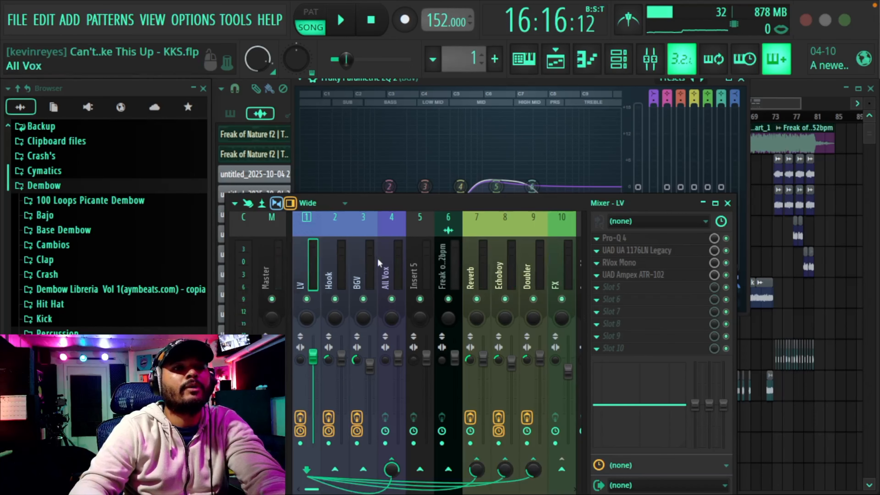
pyautogui.click(383, 260)
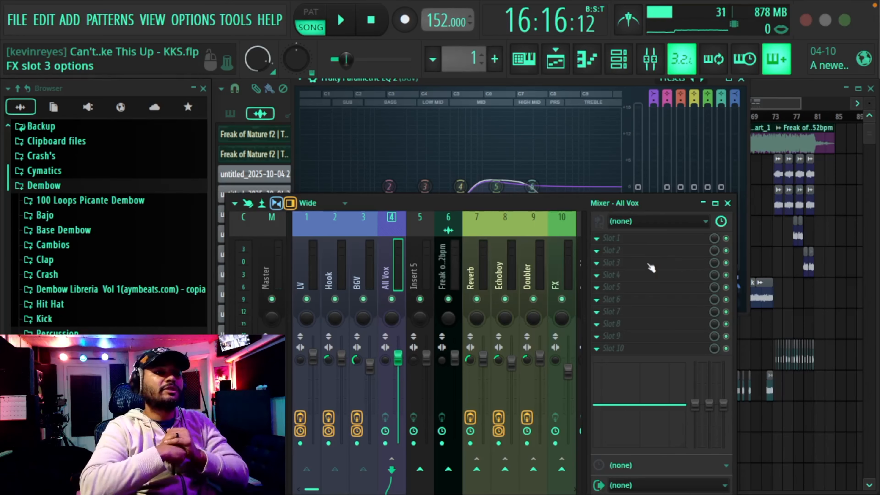
pyautogui.click(596, 239)
pyautogui.scroll(-2, 516, 277)
pyautogui.scroll(-3, 516, 279)
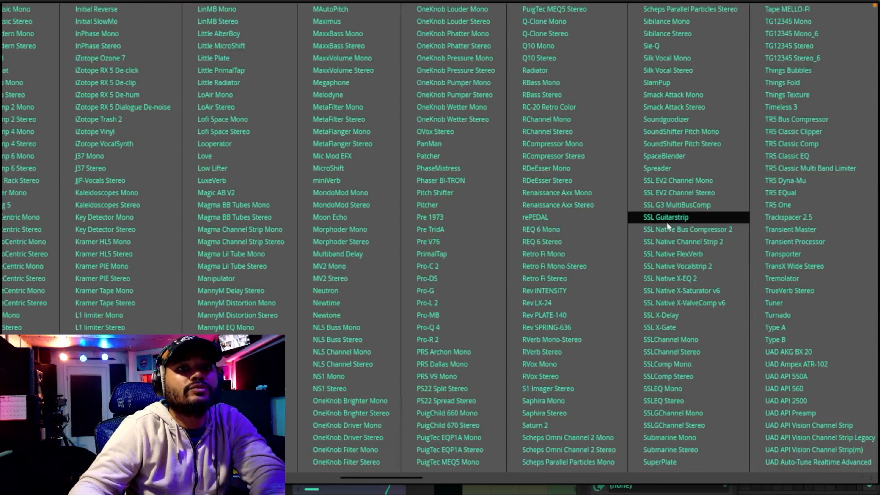
pyautogui.click(685, 204)
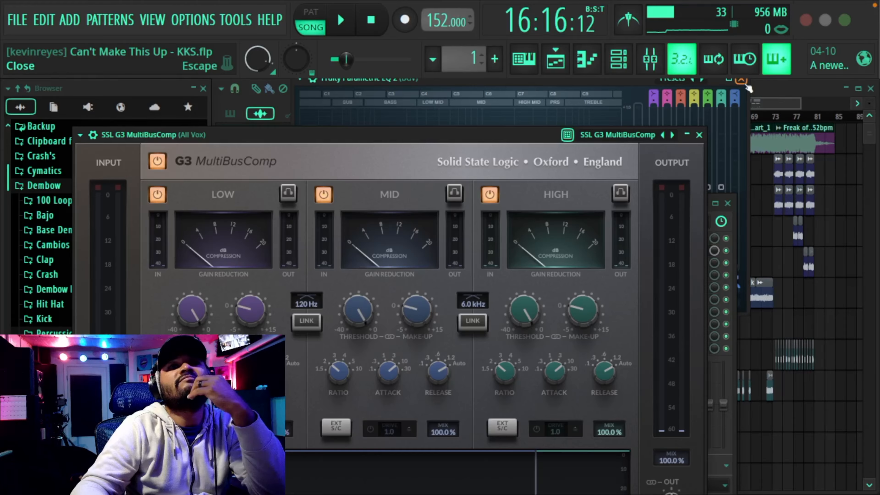
pyautogui.click(741, 80)
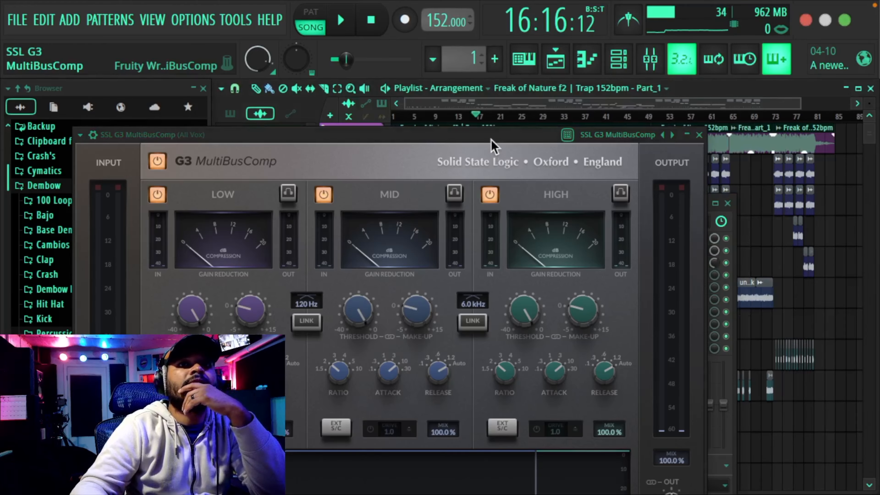
pyautogui.moveTo(493, 138); pyautogui.dragTo(553, 86)
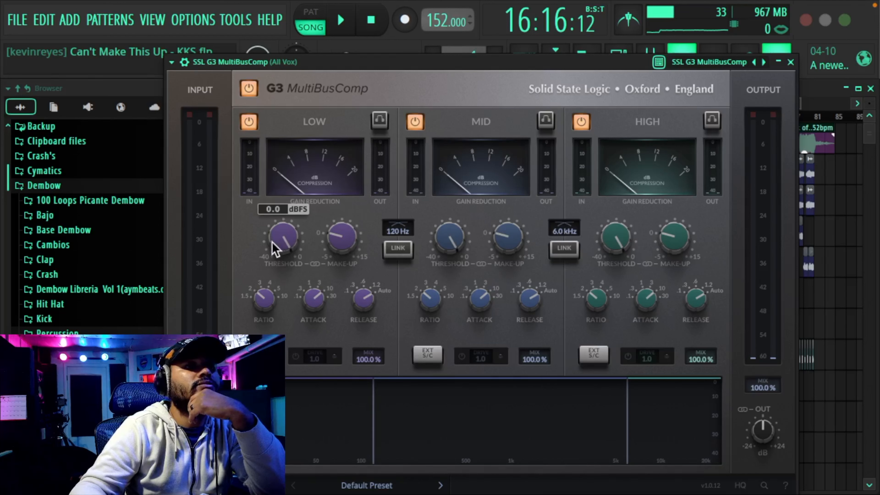
# Lower the Low band's threshold with 2.4 dB make-up, set the Mid threshold to -9.7 dBFS and raise the Mid make-up during playback
pyautogui.press('space')
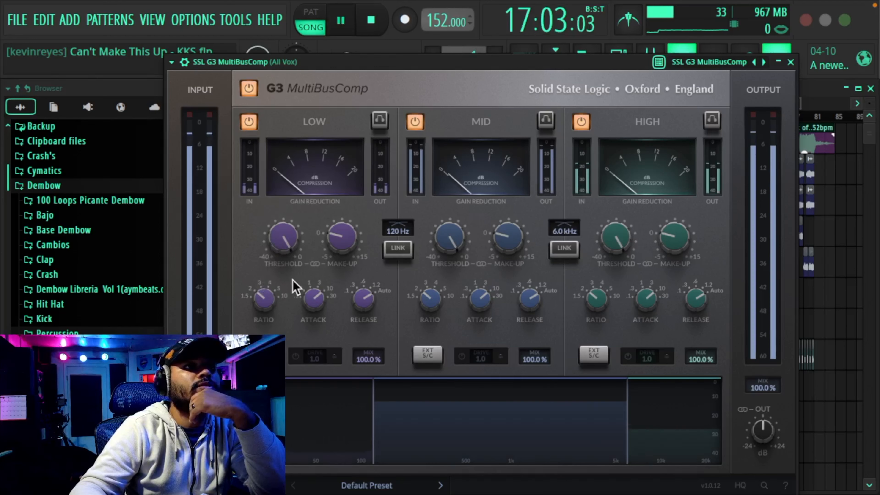
pyautogui.moveTo(298, 239); pyautogui.dragTo(291, 328)
pyautogui.moveTo(341, 239); pyautogui.dragTo(330, 262)
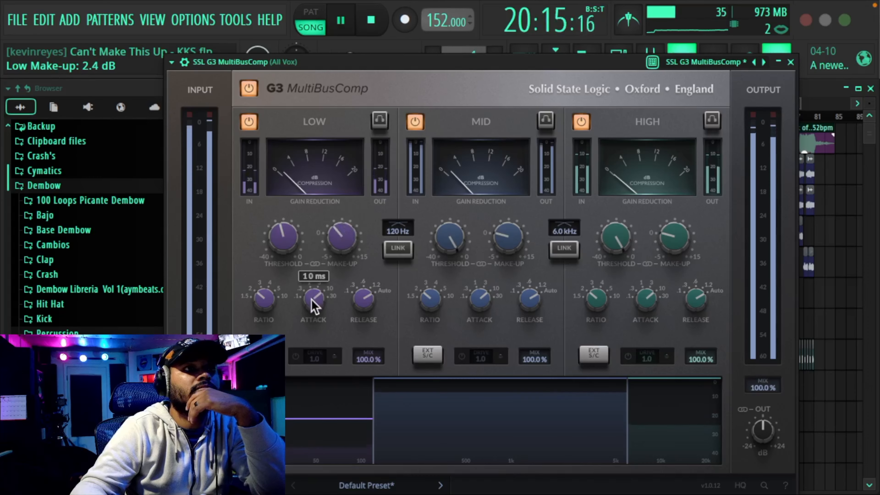
pyautogui.moveTo(460, 248); pyautogui.dragTo(463, 295)
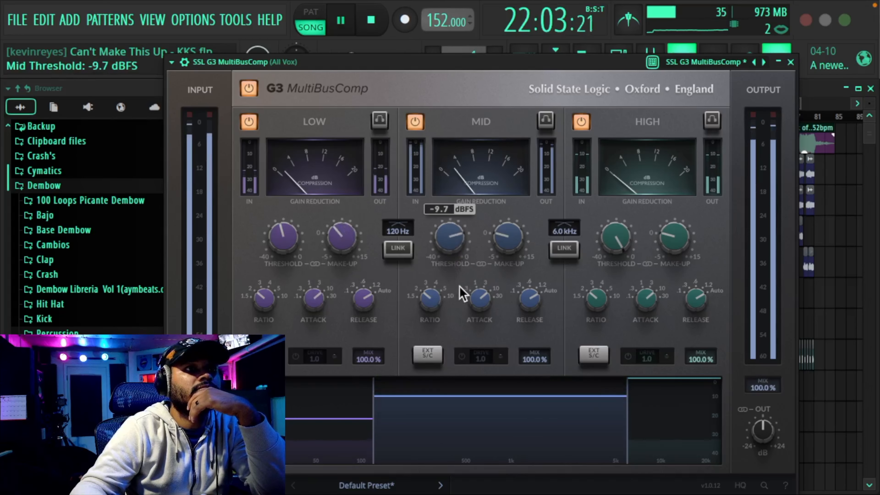
pyautogui.moveTo(503, 249); pyautogui.dragTo(508, 237)
# Set the High band's threshold to -21.0 dBFS, release to .6 s and crossover to 6.1 kHz, and raise its make-up
pyautogui.moveTo(629, 239); pyautogui.dragTo(623, 295)
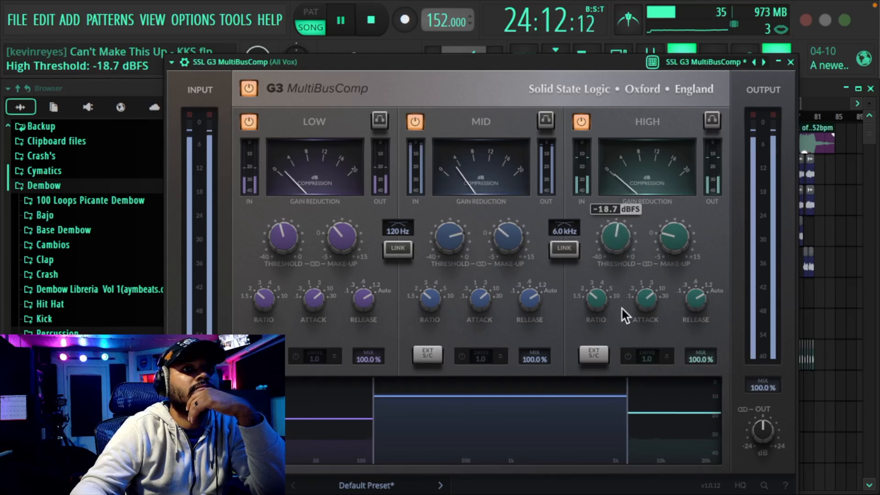
pyautogui.moveTo(671, 249); pyautogui.dragTo(619, 239)
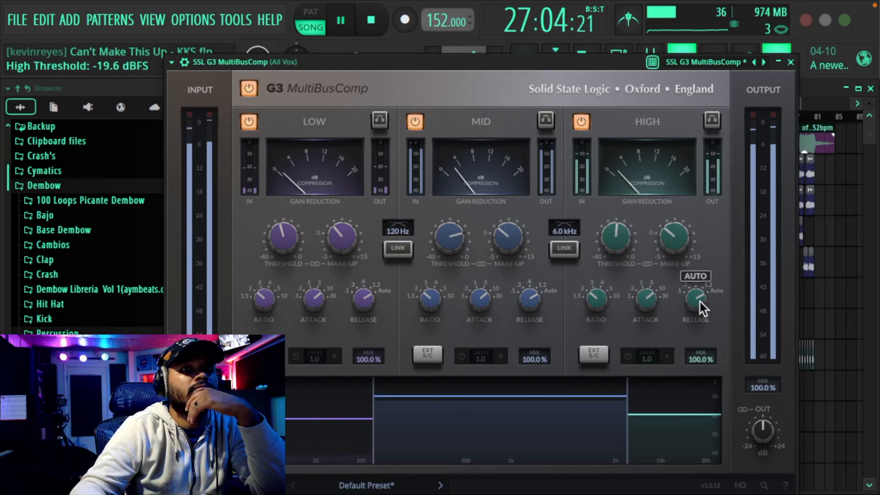
pyautogui.moveTo(698, 299); pyautogui.dragTo(696, 324)
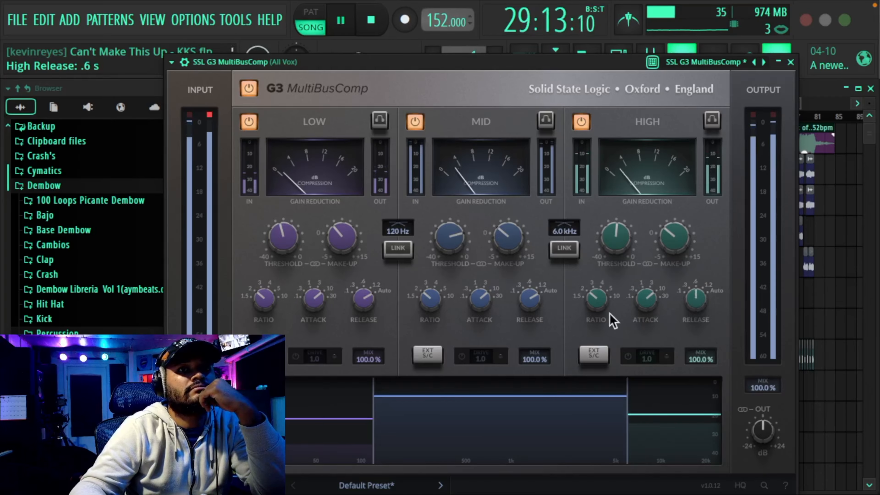
pyautogui.moveTo(660, 417); pyautogui.dragTo(661, 422)
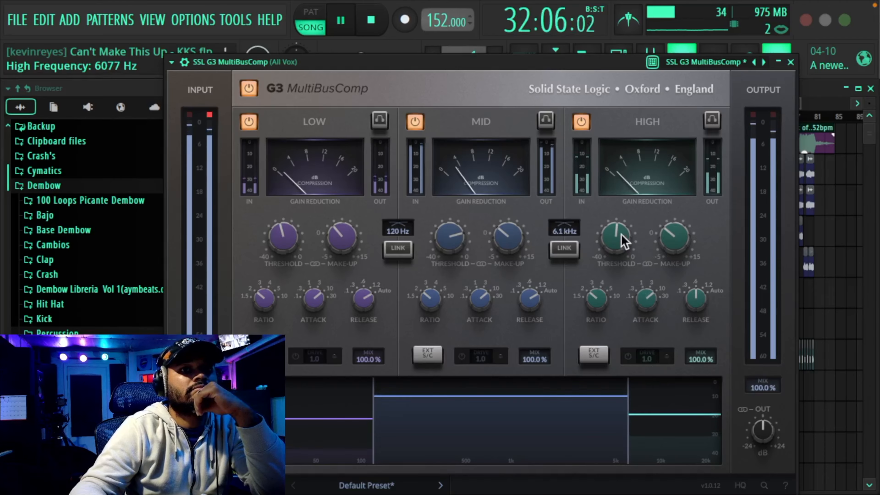
pyautogui.moveTo(613, 234); pyautogui.dragTo(613, 241)
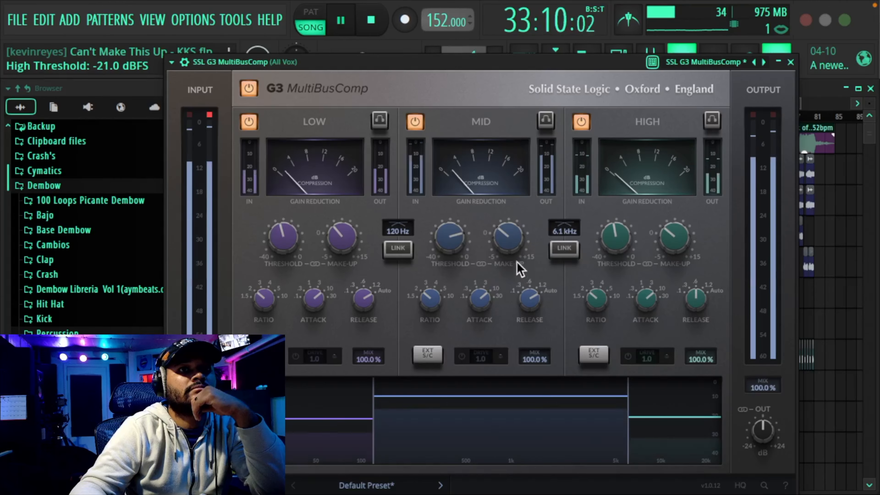
# Fine-tune the Mid and Low thresholds, set the compressor's input gain to 3.1 dB and output gain to -1.0 dB, and stop playback
pyautogui.moveTo(450, 239); pyautogui.dragTo(350, 245)
pyautogui.moveTo(280, 248); pyautogui.dragTo(280, 256)
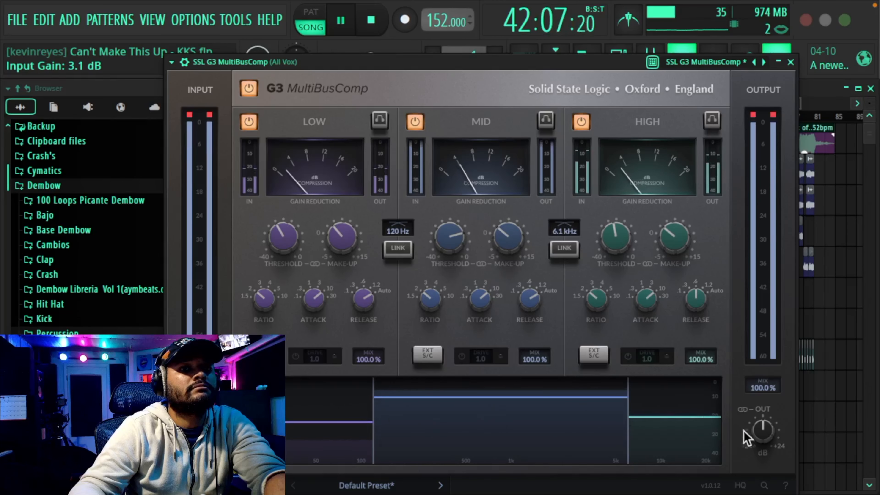
pyautogui.moveTo(760, 429); pyautogui.dragTo(756, 437)
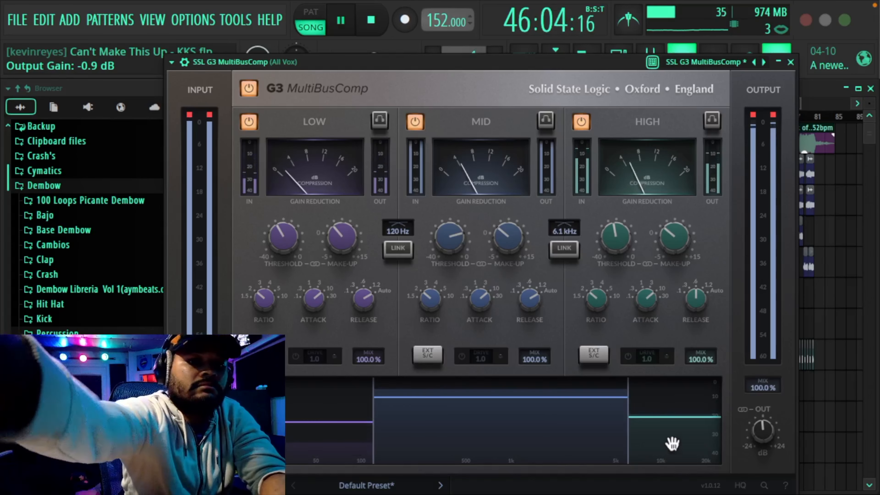
pyautogui.moveTo(760, 429); pyautogui.dragTo(759, 430)
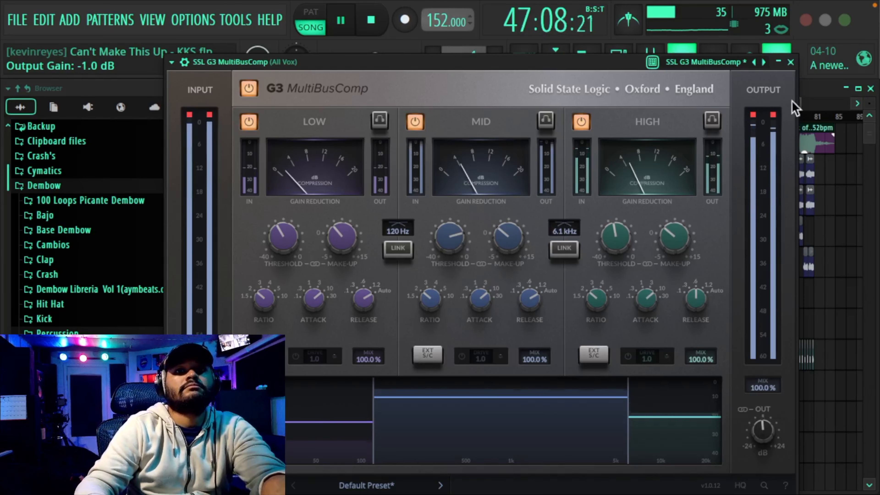
pyautogui.press('space')
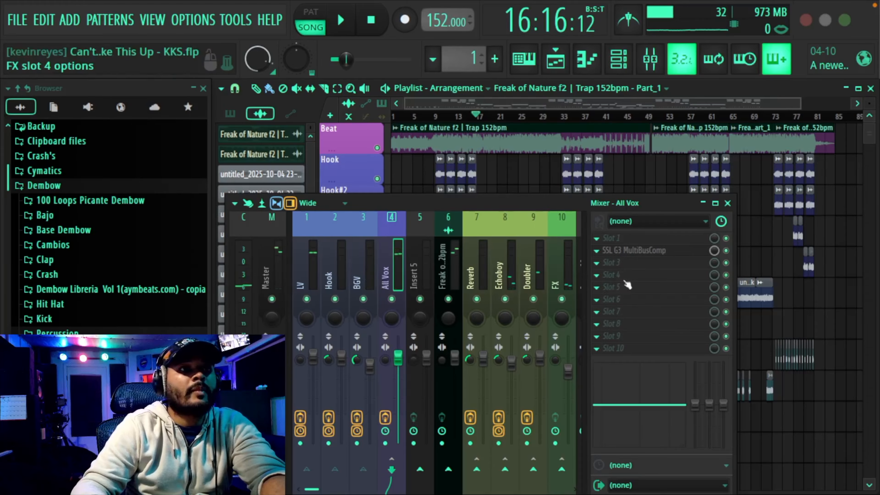
# Load RCompressor Stereo into the All Vox track's fifth slot
pyautogui.click(606, 276)
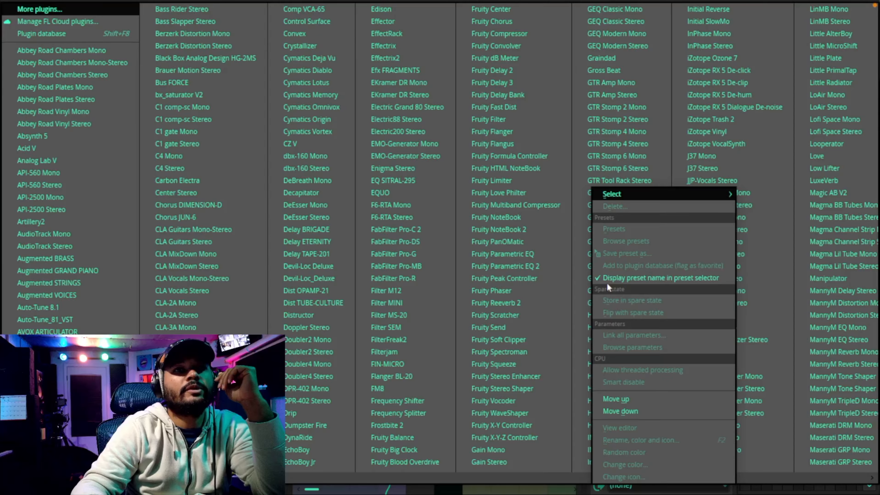
pyautogui.scroll(-3, 607, 283)
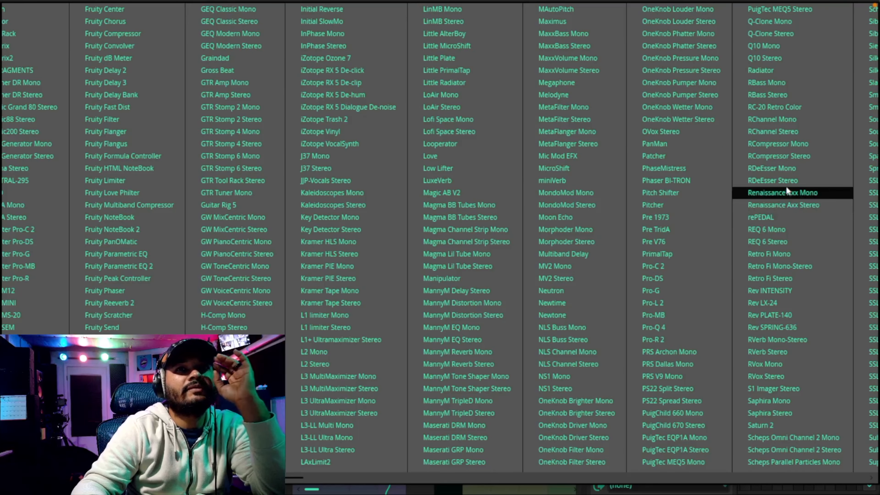
pyautogui.click(802, 154)
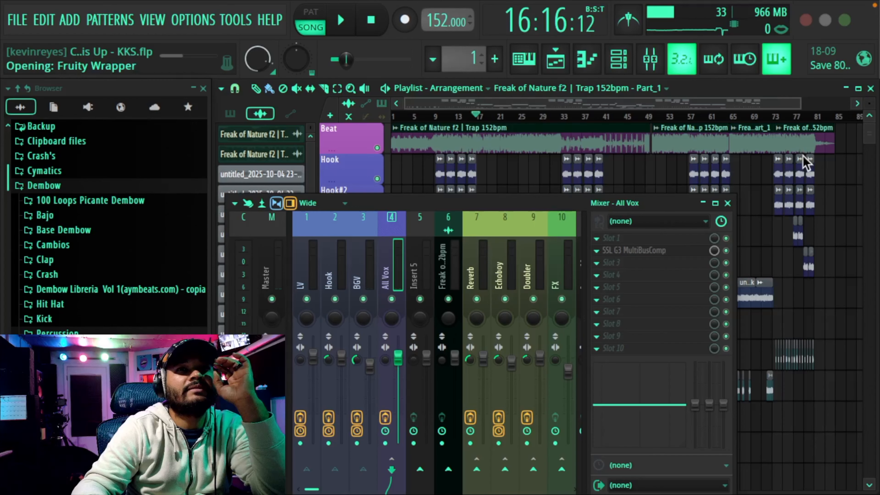
# Set RCompressor's threshold to -8.2 and ratio to 1.32 on All Vox, and check the result in playback
pyautogui.moveTo(145, 260); pyautogui.dragTo(146, 269)
pyautogui.moveTo(228, 294); pyautogui.dragTo(228, 297)
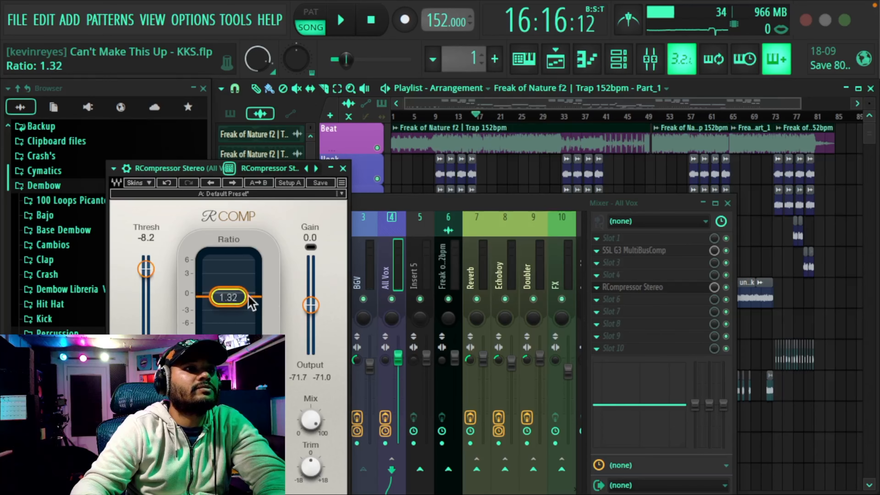
pyautogui.moveTo(145, 420); pyautogui.dragTo(146, 402)
pyautogui.moveTo(145, 467); pyautogui.dragTo(145, 483)
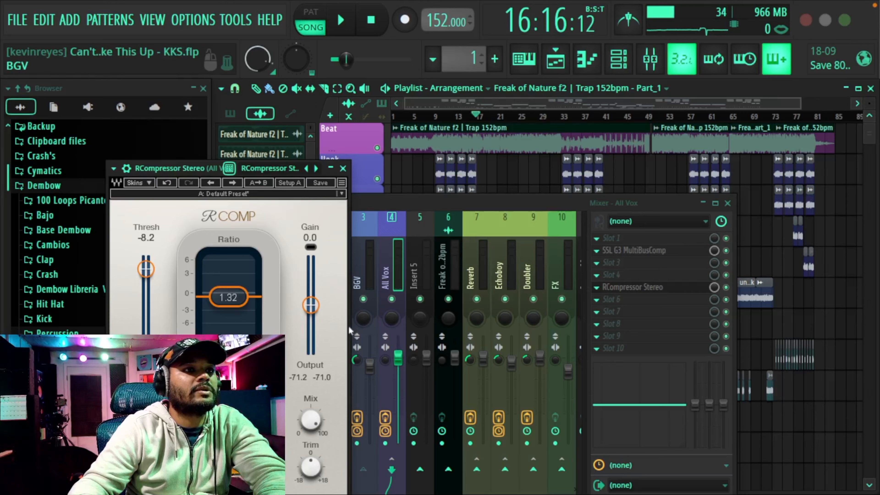
pyautogui.press('space')
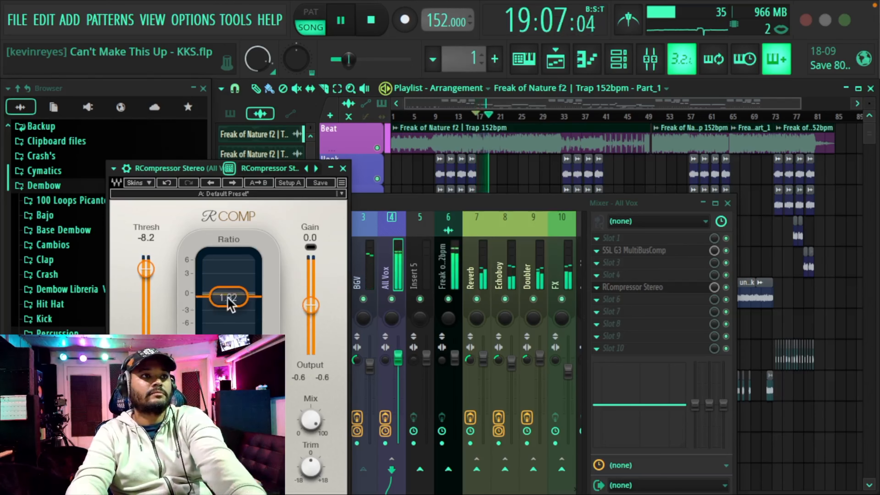
pyautogui.click(343, 168)
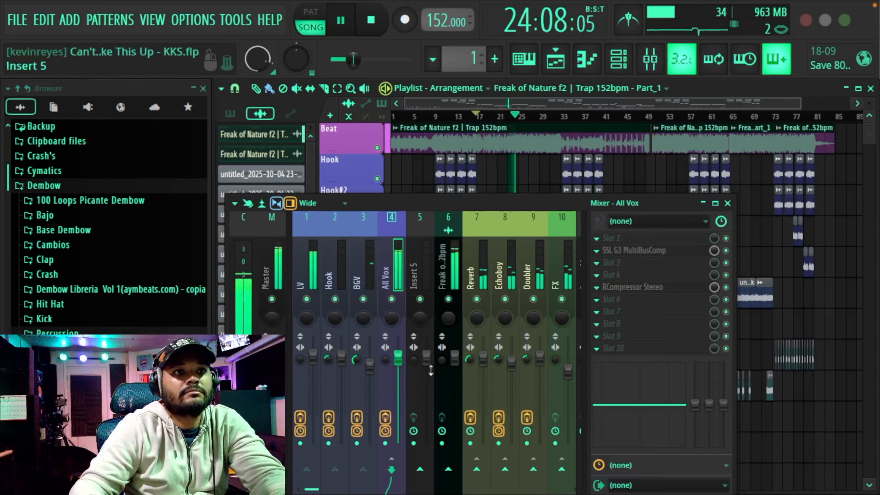
# Load Fruity Parametric EQ 2 into the Master's first slot
pyautogui.click(271, 260)
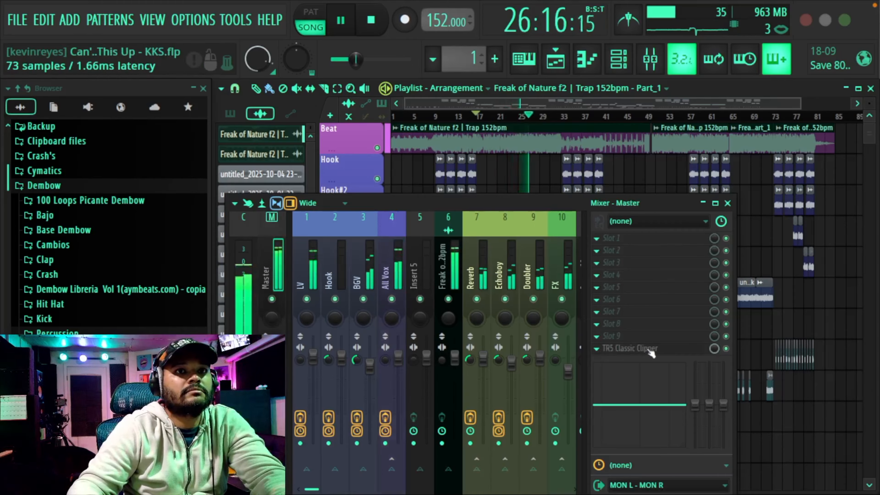
pyautogui.click(619, 240)
pyautogui.click(505, 266)
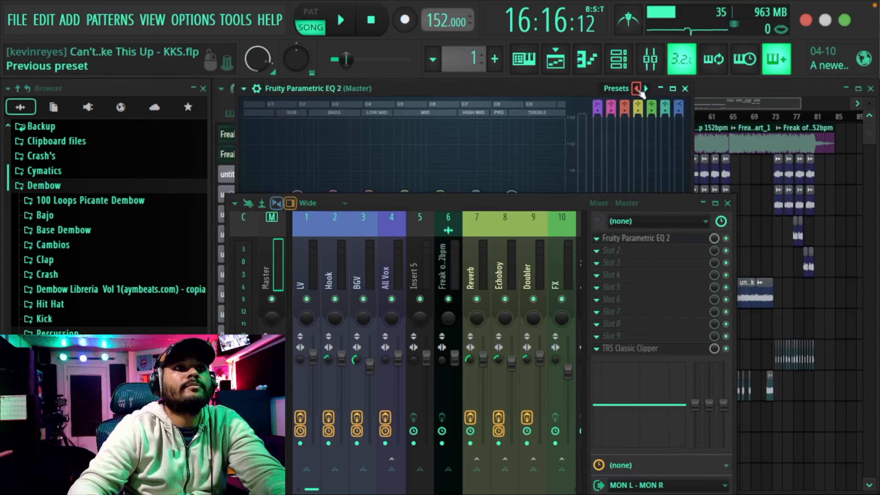
# Apply the "20Hz + 18kHz cut" preset to the Master's EQ, raise the high-pass to 27 Hz and shift the high cut slightly lower
pyautogui.click(647, 89)
pyautogui.click(647, 89)
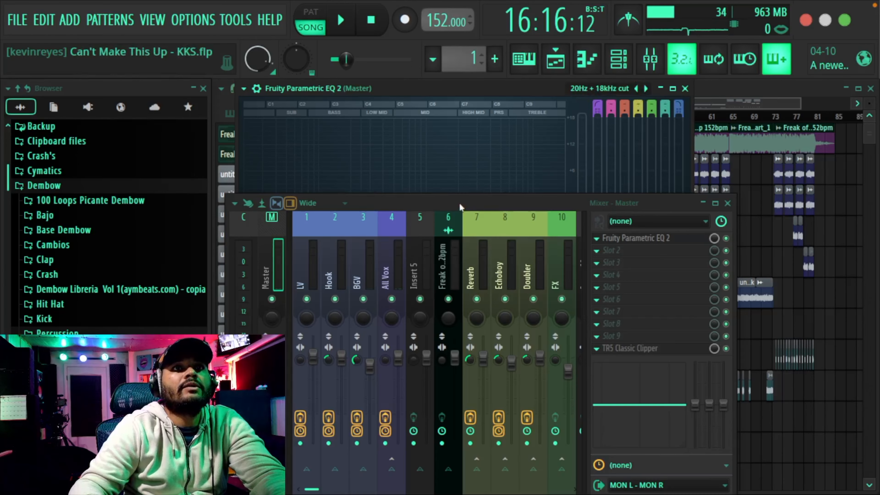
pyautogui.moveTo(460, 206); pyautogui.dragTo(448, 350)
pyautogui.moveTo(245, 196); pyautogui.dragTo(255, 197)
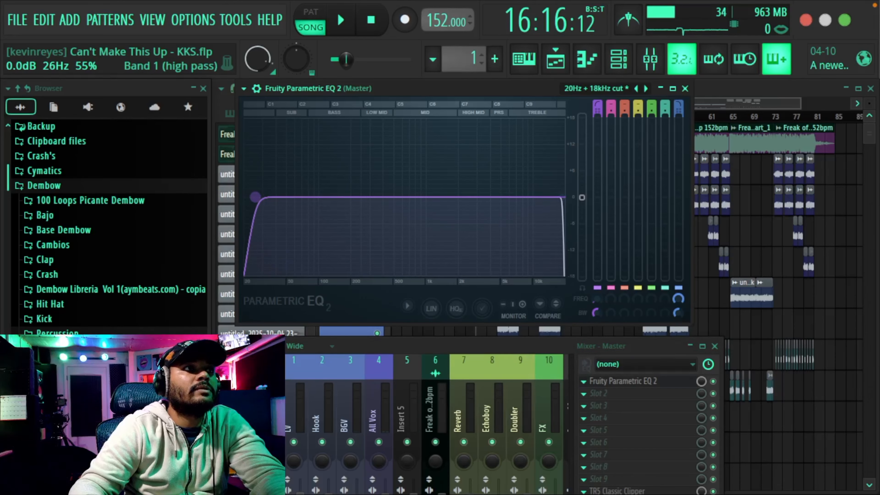
pyautogui.moveTo(255, 197); pyautogui.dragTo(257, 197)
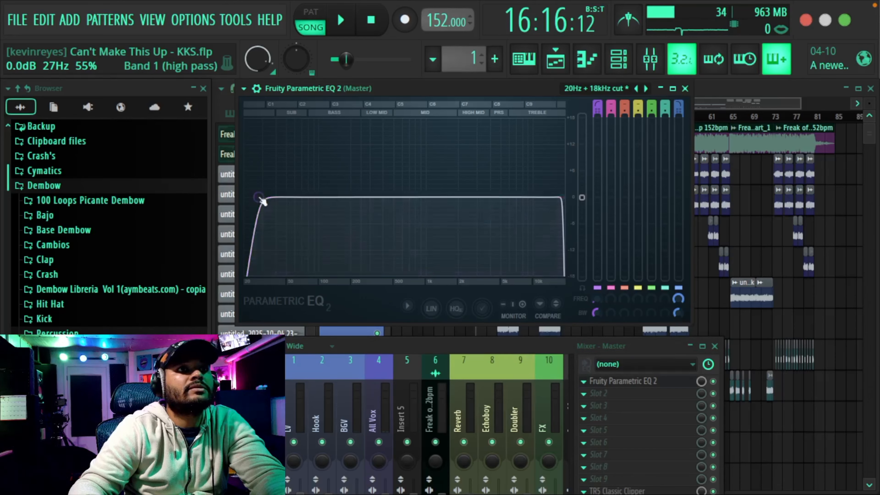
pyautogui.moveTo(571, 208); pyautogui.dragTo(559, 196)
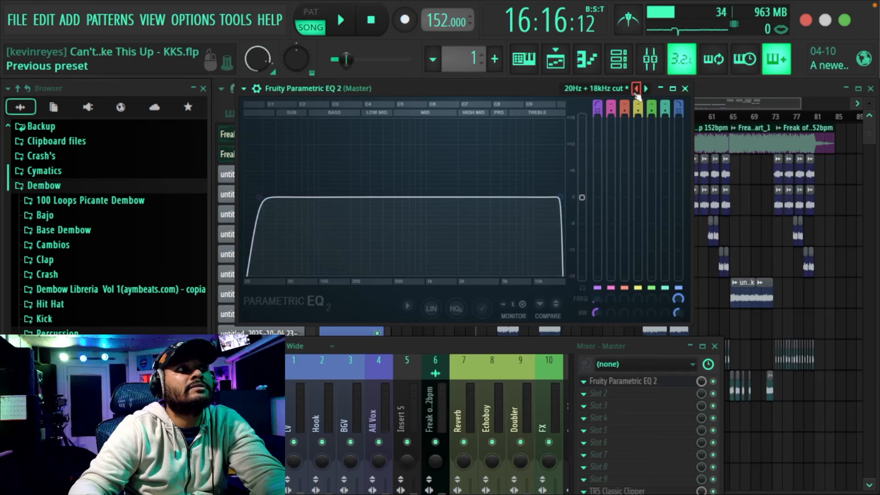
# Play the song through the Master EQ, close the EQ window and stop playback after listening to the mix
pyautogui.press('space')
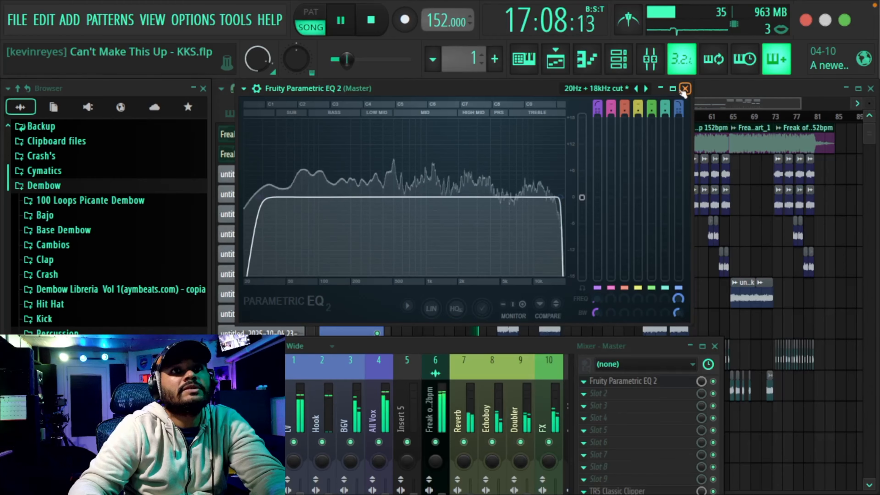
pyautogui.click(684, 89)
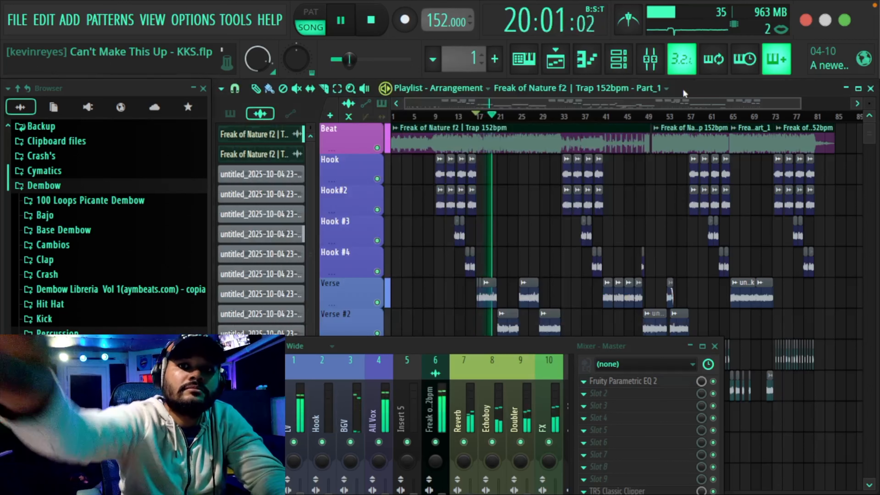
pyautogui.press('space')
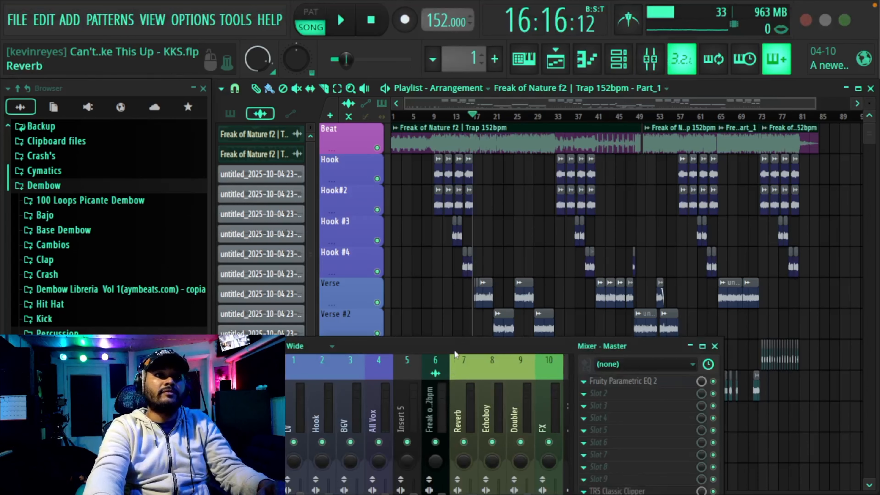
# Bring the whole mixer into view and select the LV track to review its effect chain and sends
pyautogui.moveTo(455, 351); pyautogui.dragTo(505, 143)
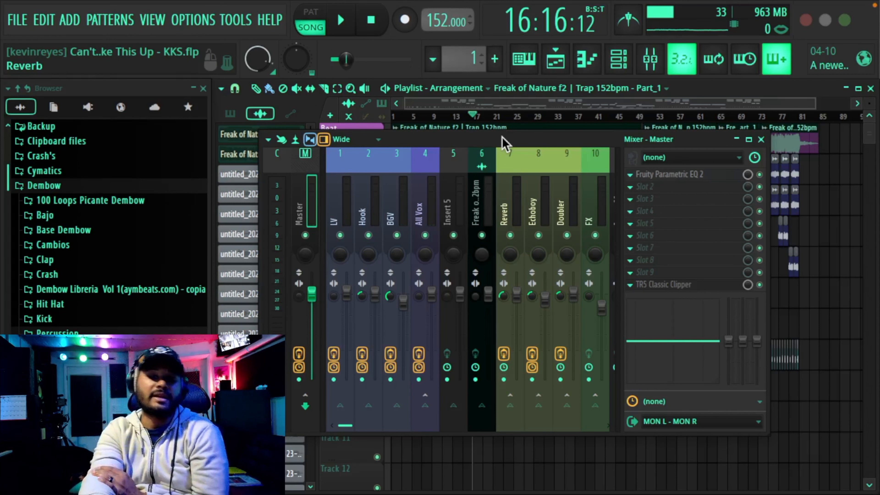
pyautogui.click(341, 198)
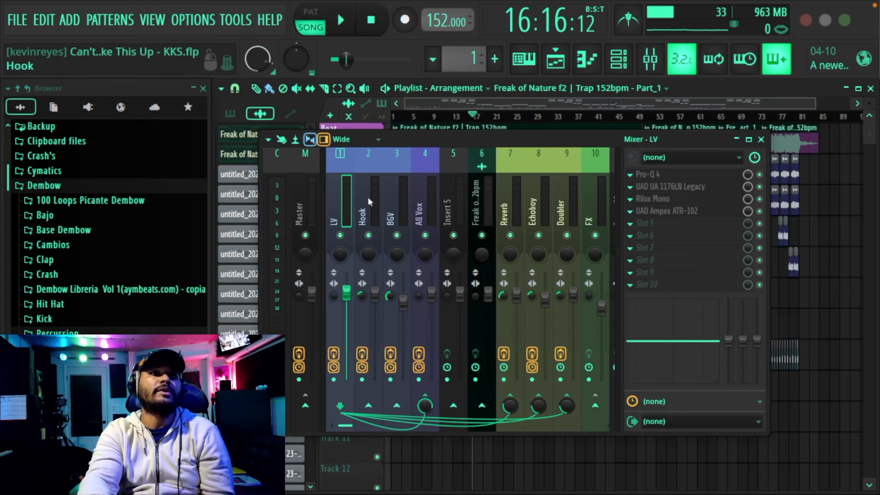